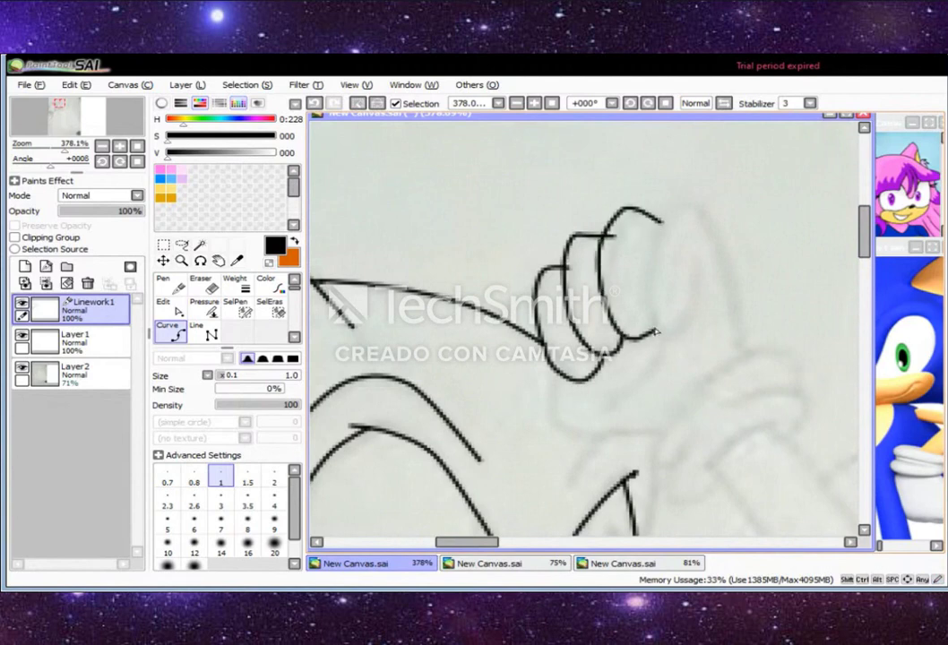
Trace the remaining fingers, the palm and the wrist edge of the raised hand with the Curve tool
mouse_move(647, 285)
mouse_down()
mouse_move(645, 244)
mouse_move(681, 338)
mouse_up()
drag(690, 204, 730, 269)
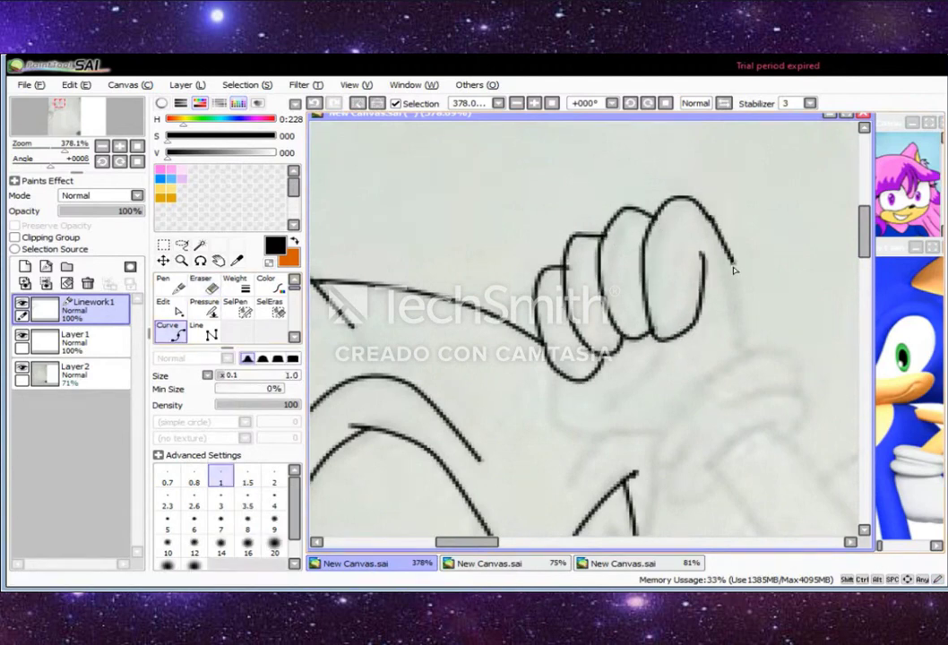
scroll(731, 269, down, 2)
drag(548, 354, 667, 365)
drag(574, 331, 631, 318)
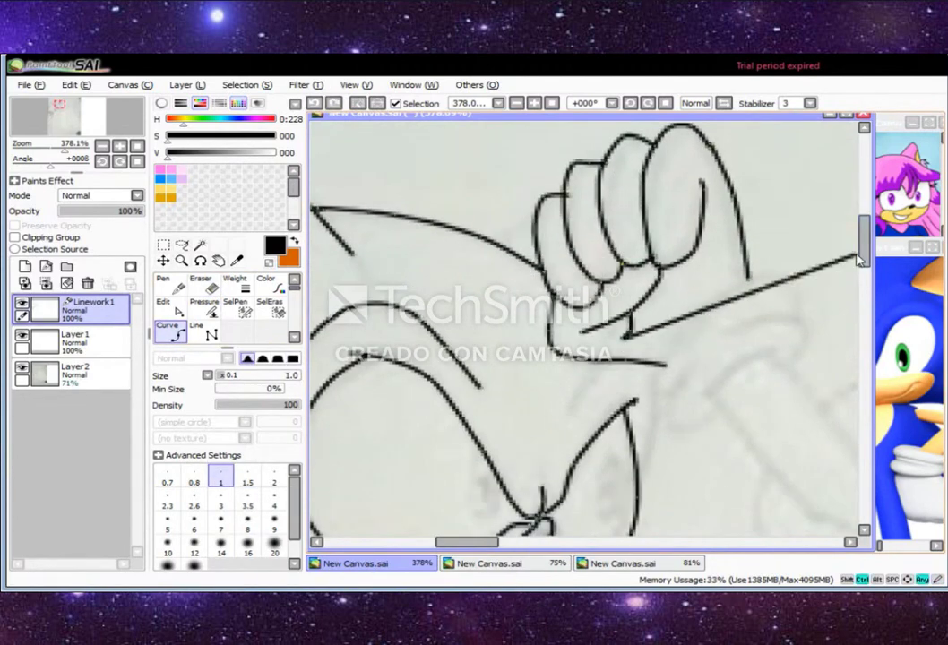
Trace the adjoining arm, the rounded shoulder outline and the long inner curve running down the torso
mouse_move(671, 363)
mouse_down()
mouse_move(578, 270)
mouse_move(661, 194)
mouse_move(707, 191)
mouse_move(720, 239)
mouse_move(627, 306)
mouse_move(726, 421)
mouse_up()
drag(671, 270, 790, 449)
drag(376, 448, 612, 278)
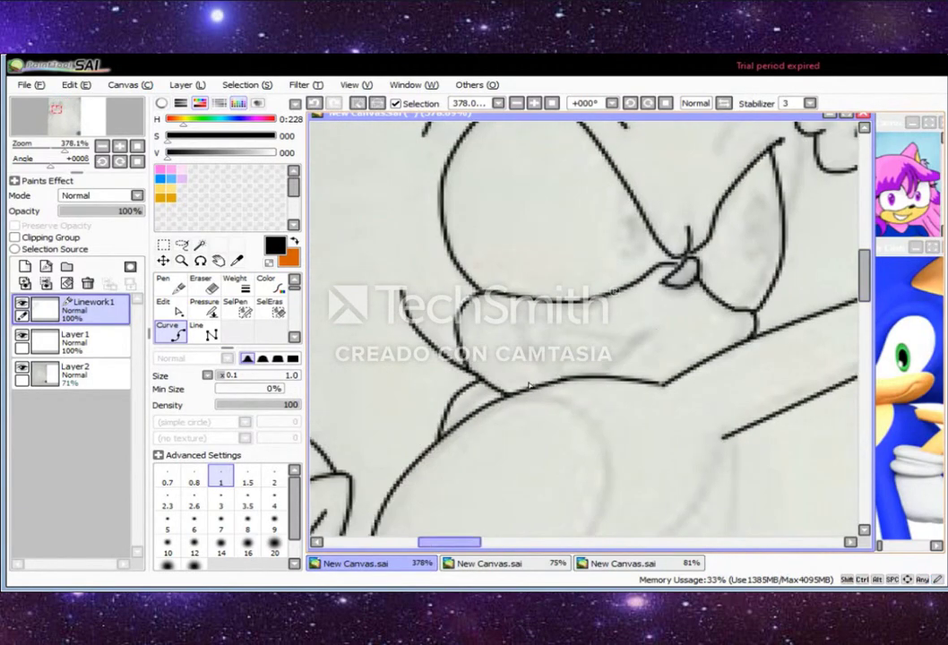
mouse_move(551, 274)
mouse_down()
mouse_move(439, 270)
mouse_move(421, 313)
mouse_up()
drag(522, 306, 521, 83)
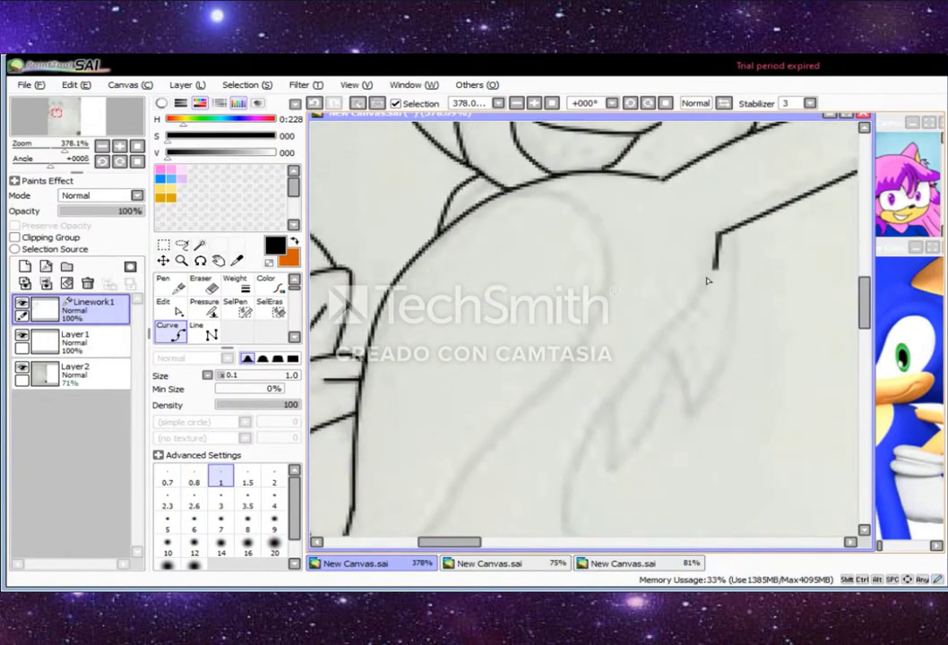
mouse_move(501, 164)
mouse_down()
mouse_move(604, 213)
mouse_move(430, 511)
mouse_up()
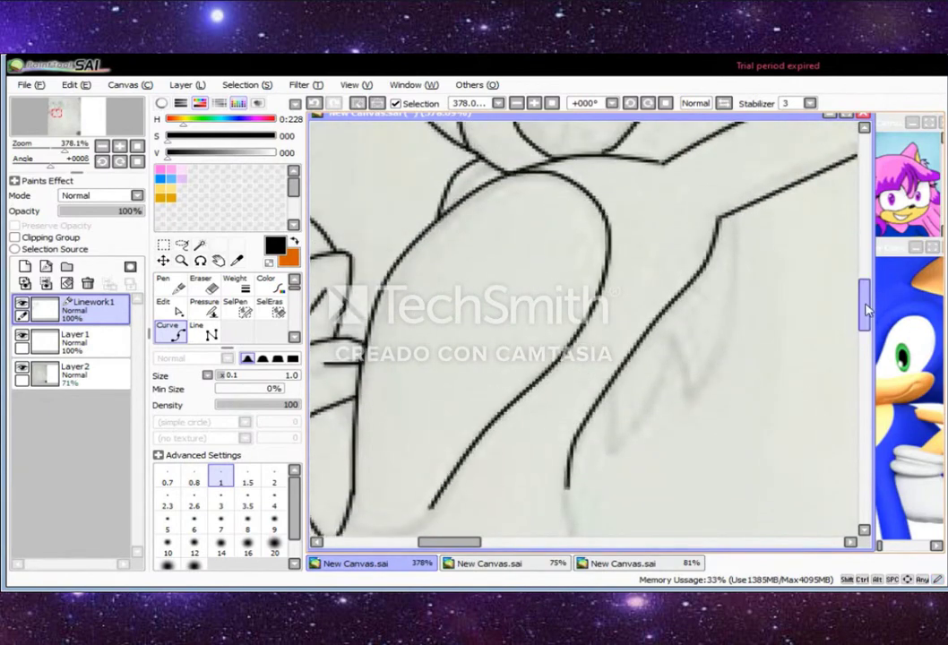
Trace the pointed fur tufts along the outer edge of the torso
drag(771, 314, 836, 260)
drag(747, 170, 698, 359)
drag(668, 292, 692, 361)
mouse_move(618, 354)
mouse_down()
mouse_move(619, 406)
mouse_move(628, 90)
mouse_up()
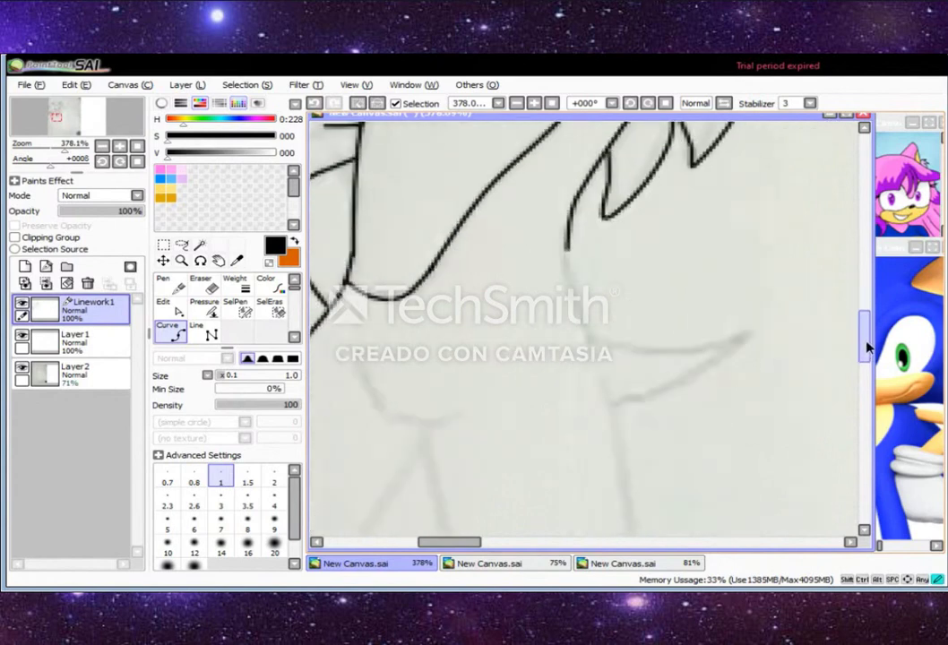
Trace both edges of the right leg from the hip down to the ankle
mouse_move(566, 139)
mouse_down()
mouse_move(736, 233)
mouse_move(709, 270)
mouse_move(615, 290)
mouse_up()
drag(864, 350, 864, 366)
drag(508, 127, 658, 490)
drag(719, 201, 757, 408)
scroll(744, 409, down, 3)
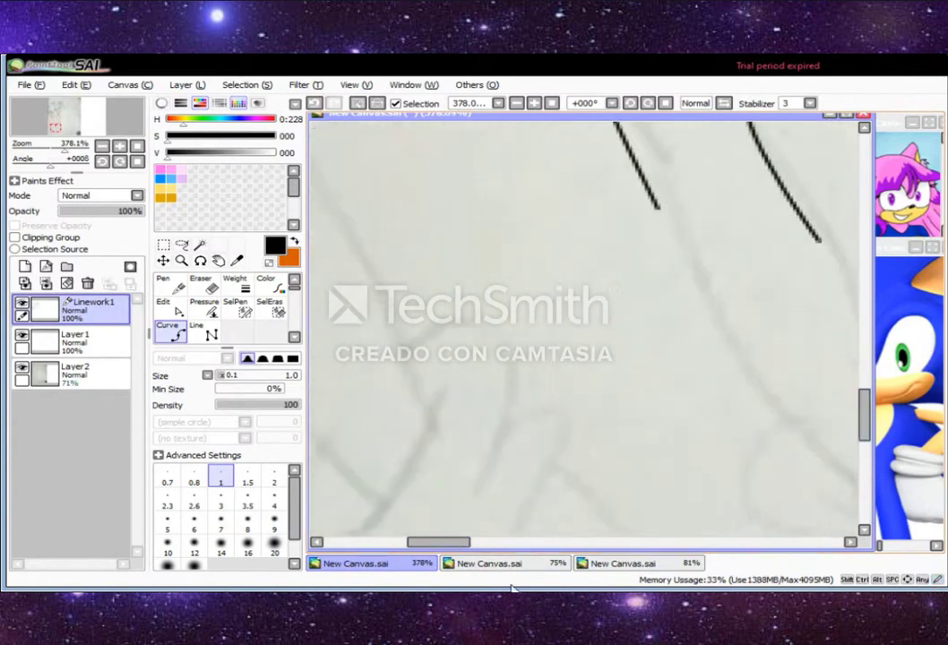
scroll(446, 211, right, 3)
drag(446, 211, 667, 518)
drag(612, 238, 748, 511)
Trace the right foot's layered ankle cuff and the line running from it to the photo's lower edge
scroll(748, 511, down, 3)
mouse_move(673, 388)
mouse_down()
mouse_move(762, 361)
mouse_move(766, 316)
mouse_up()
drag(690, 246, 800, 240)
drag(587, 291, 634, 419)
scroll(635, 418, down, 2)
drag(574, 339, 690, 381)
drag(677, 235, 603, 307)
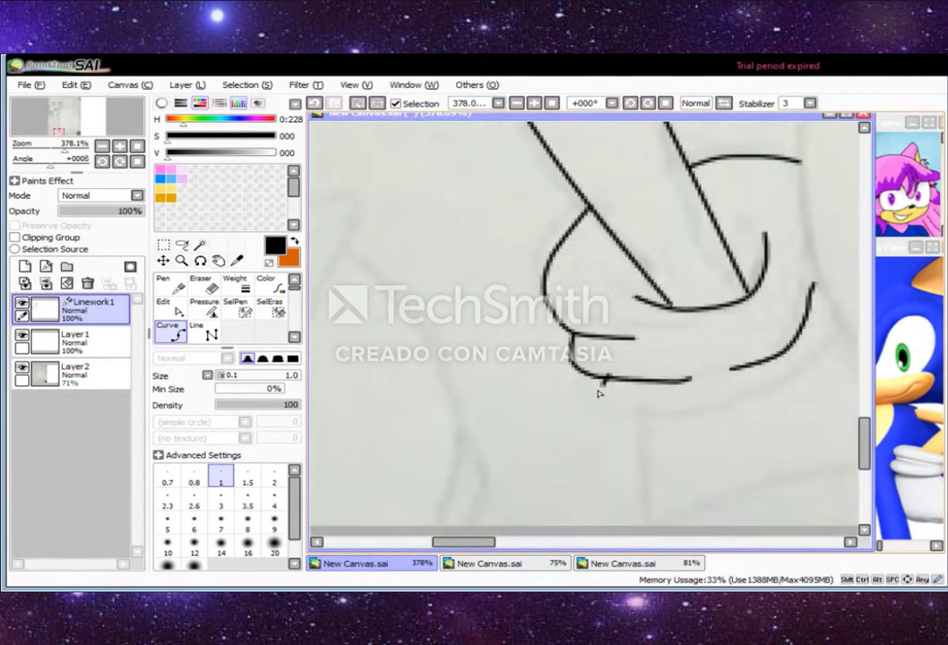
drag(490, 348, 681, 307)
scroll(614, 544, down, 3)
scroll(784, 265, right, 3)
drag(446, 275, 456, 371)
scroll(874, 448, up, 1)
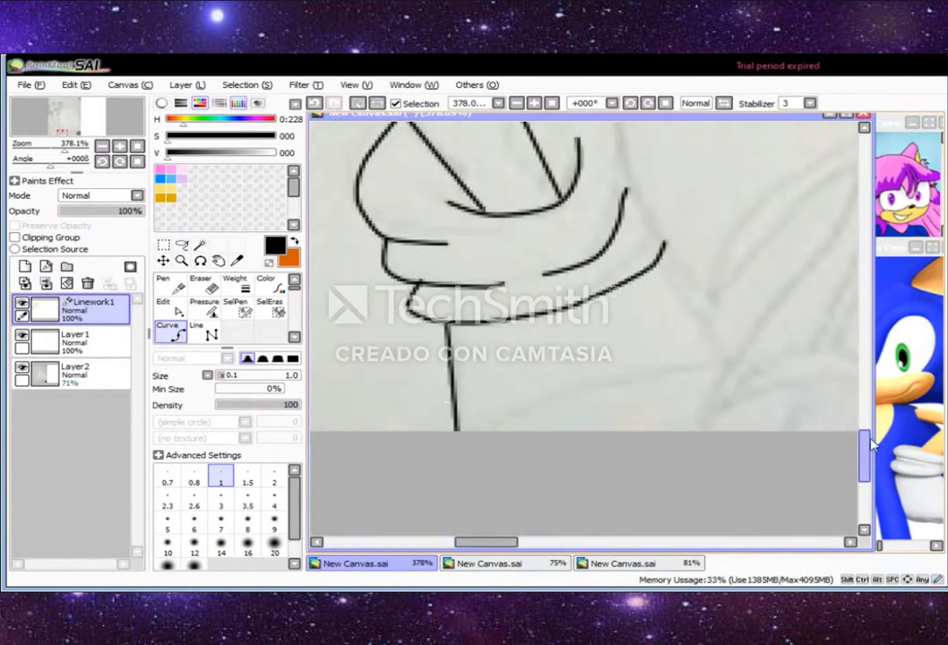
Trace the left leg's outline from the thigh past the knee down to the ankle
scroll(874, 445, up, 5)
scroll(582, 359, left, 3)
drag(551, 126, 502, 184)
drag(668, 136, 730, 163)
mouse_move(712, 161)
mouse_down()
mouse_move(856, 524)
mouse_move(518, 488)
mouse_move(540, 520)
mouse_up()
drag(551, 124, 377, 412)
scroll(370, 250, down, 3)
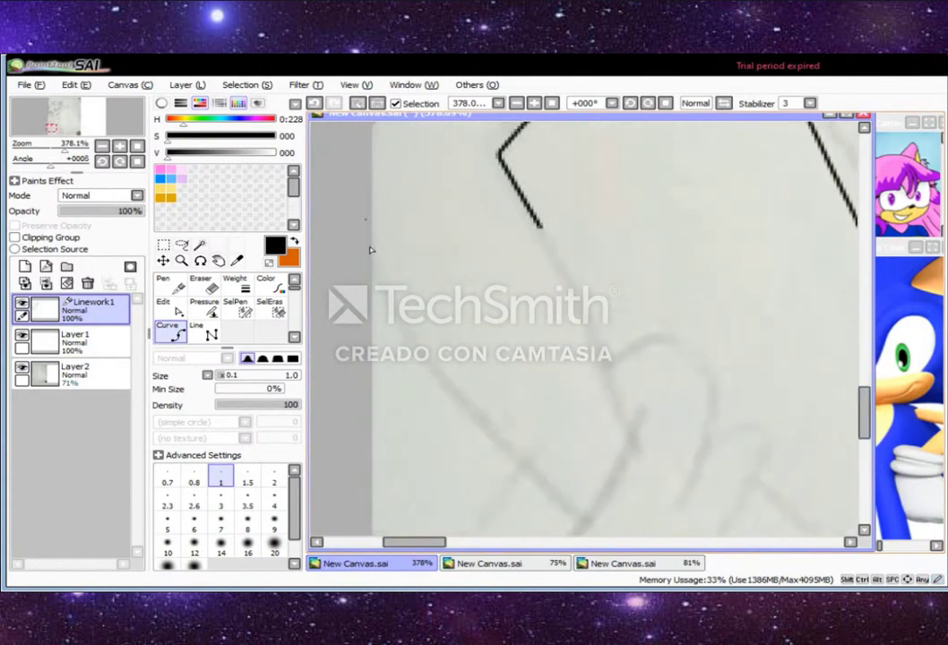
drag(371, 250, 573, 515)
drag(541, 226, 582, 514)
Trace the left leg's ankle opening and the curved cuff around it
scroll(555, 417, down, 2)
drag(542, 430, 638, 294)
drag(596, 243, 681, 390)
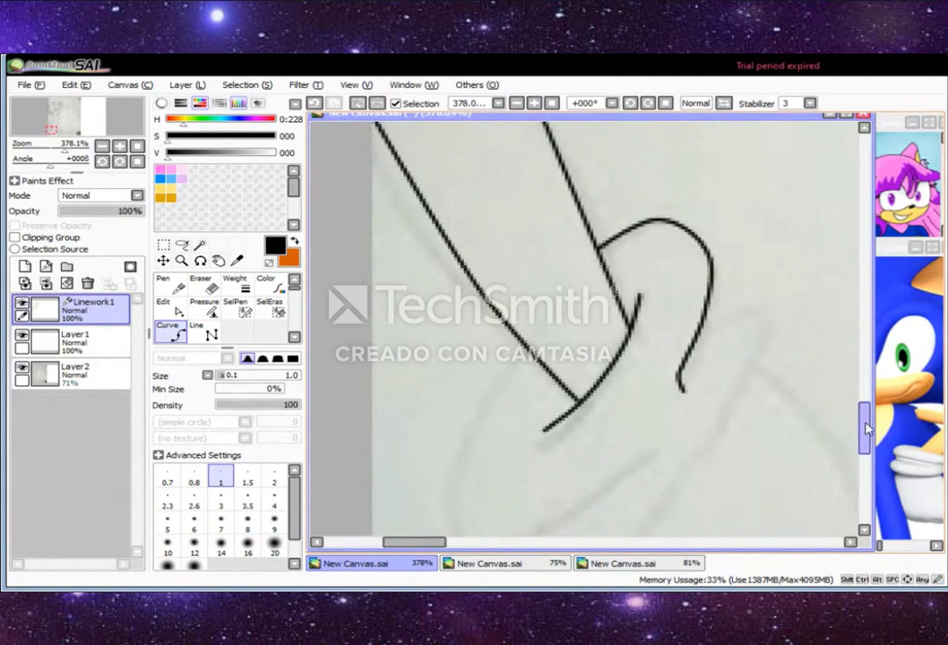
scroll(867, 430, down, 1)
drag(530, 391, 626, 429)
drag(641, 130, 507, 363)
Trace the left shoe's upper curve and its remaining outlines below the ankle cuff
scroll(858, 467, down, 3)
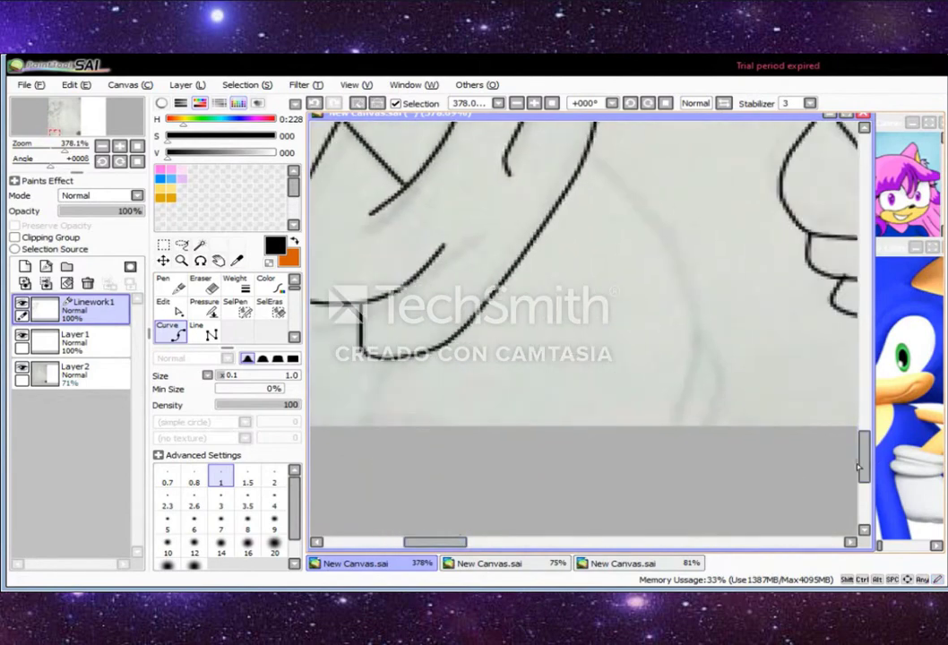
scroll(857, 467, up, 1)
drag(613, 144, 735, 314)
drag(673, 339, 699, 462)
scroll(512, 429, left, 2)
drag(587, 386, 705, 408)
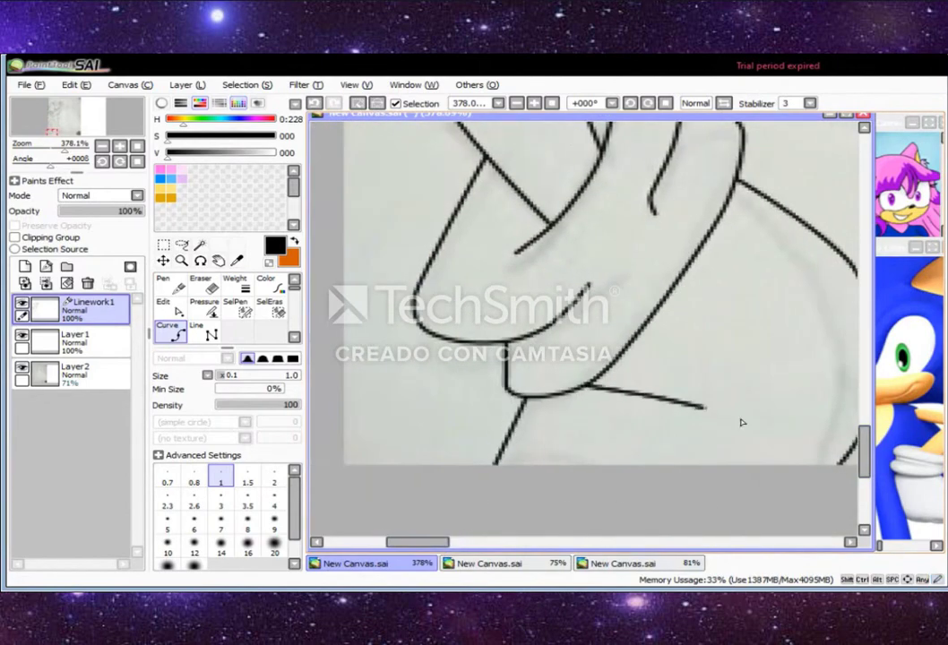
Undo the last stroke and trace the short curve running down from the glove cuff on the upper body
scroll(742, 422, up, 5)
scroll(708, 359, right, 2)
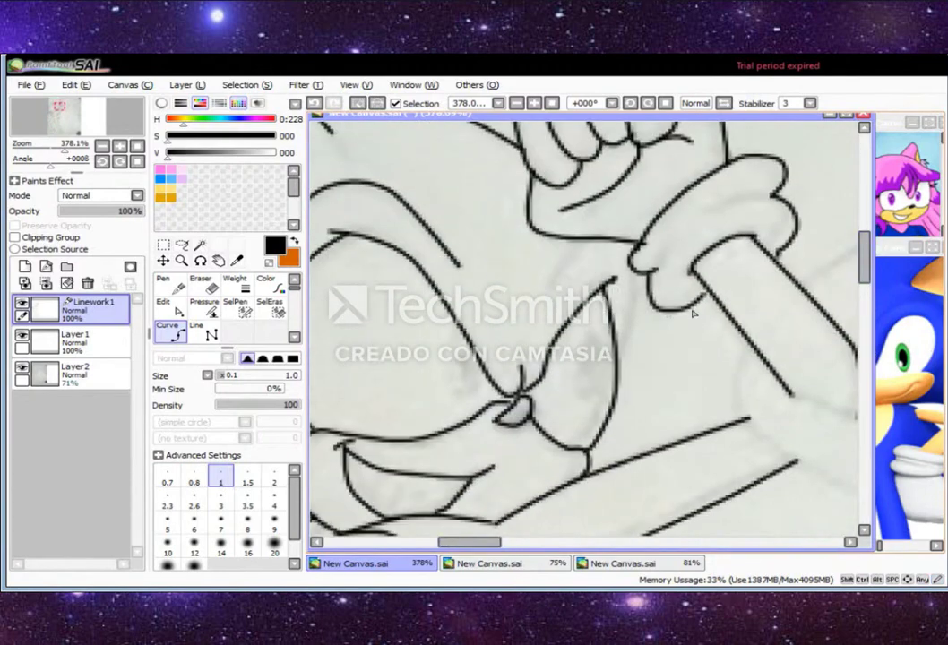
key(ctrl+z)
drag(553, 275, 598, 244)
scroll(832, 339, down, 3)
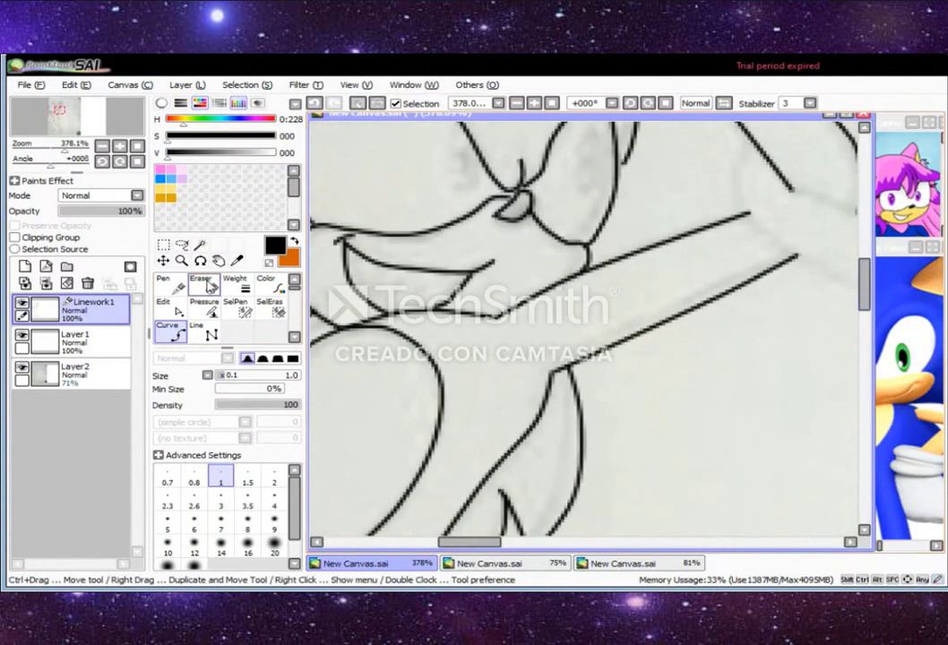
Trace the second forearm crossing behind the first arm, including its rounded glove cuff
scroll(668, 411, up, 3)
scroll(667, 411, right, 3)
scroll(668, 411, up, 3)
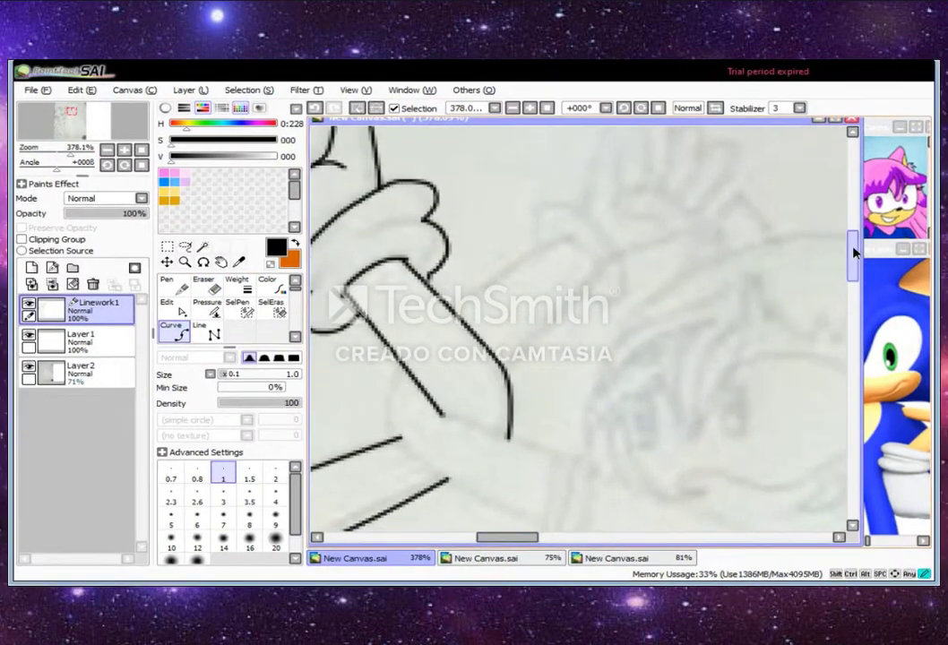
scroll(668, 411, right, 2)
drag(449, 414, 559, 351)
mouse_move(507, 477)
mouse_down()
mouse_move(591, 373)
mouse_move(574, 403)
mouse_move(623, 411)
mouse_move(605, 327)
mouse_move(527, 369)
mouse_up()
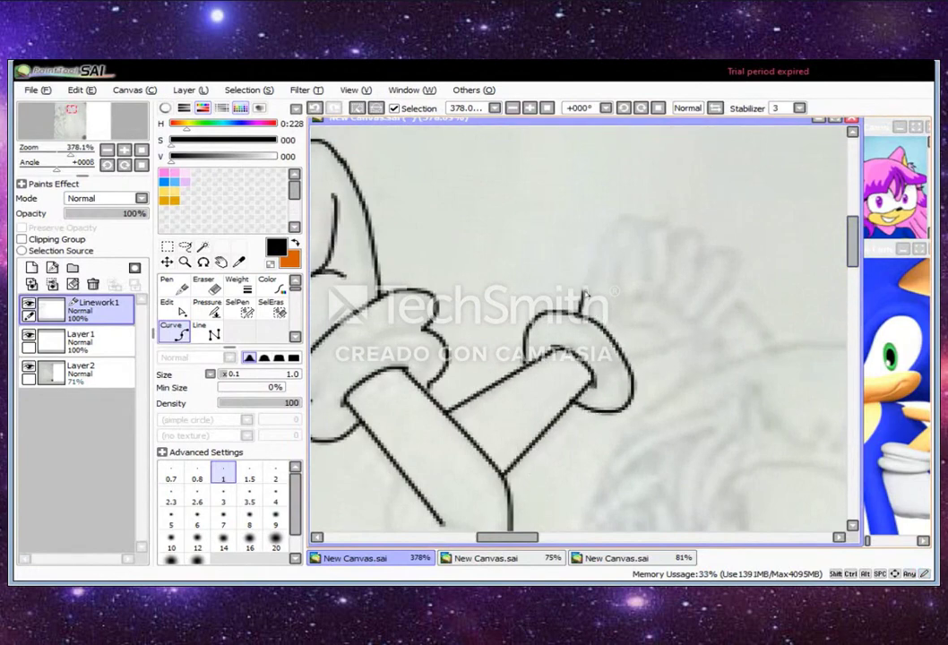
Trace the closed fist above the second glove cuff, with its fingers, thumb and palm edge
mouse_move(583, 295)
mouse_down()
mouse_move(605, 218)
mouse_move(651, 244)
mouse_move(627, 297)
mouse_move(621, 247)
mouse_move(631, 212)
mouse_move(670, 221)
mouse_move(670, 295)
mouse_up()
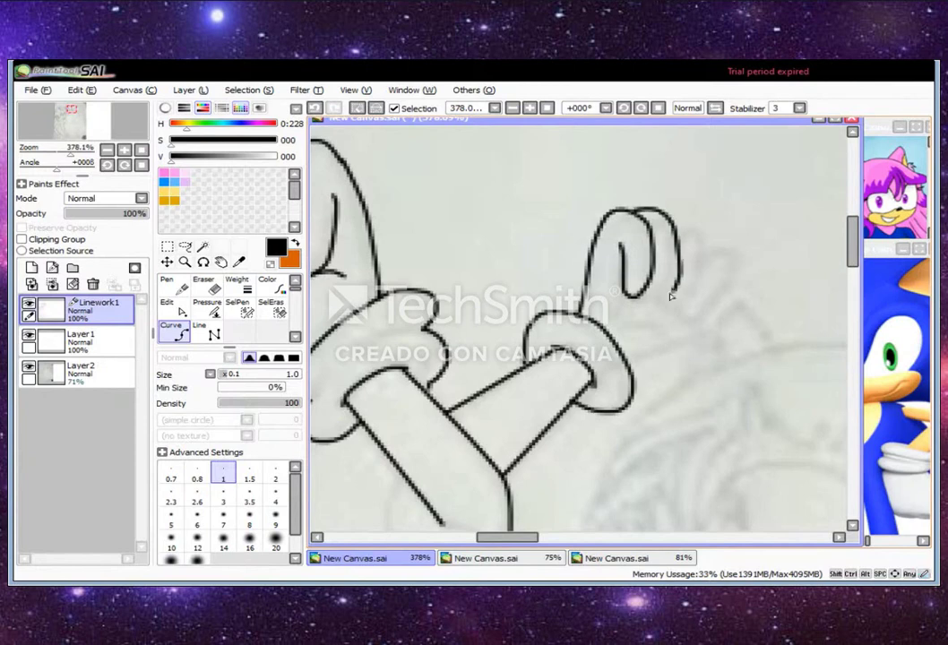
mouse_move(701, 230)
mouse_down()
mouse_move(701, 290)
mouse_move(674, 294)
mouse_move(715, 238)
mouse_move(729, 283)
mouse_move(690, 305)
mouse_up()
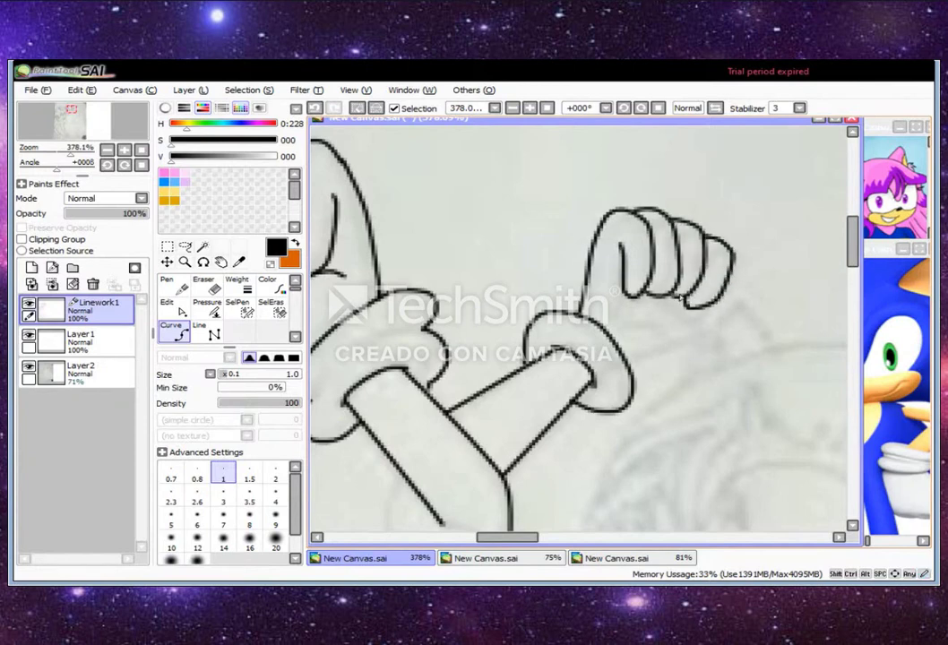
mouse_move(616, 309)
mouse_down()
mouse_move(675, 334)
mouse_move(712, 309)
mouse_move(706, 340)
mouse_move(629, 367)
mouse_up()
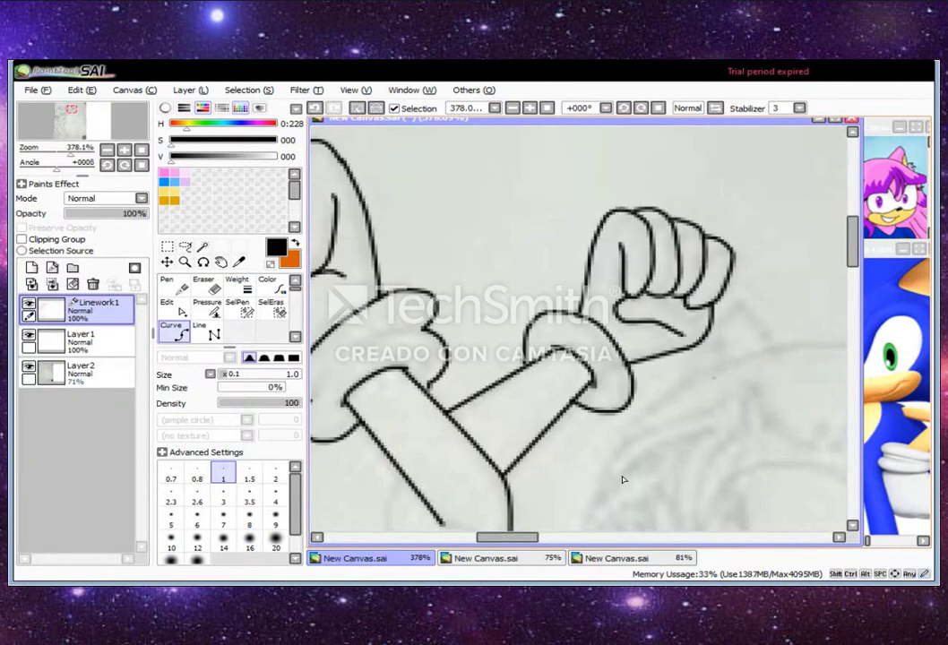
Trace the elbow and sleeve lines below the crossed arms and erase the line ends overlapping them
scroll(623, 481, down, 5)
drag(398, 175, 390, 256)
drag(538, 340, 649, 392)
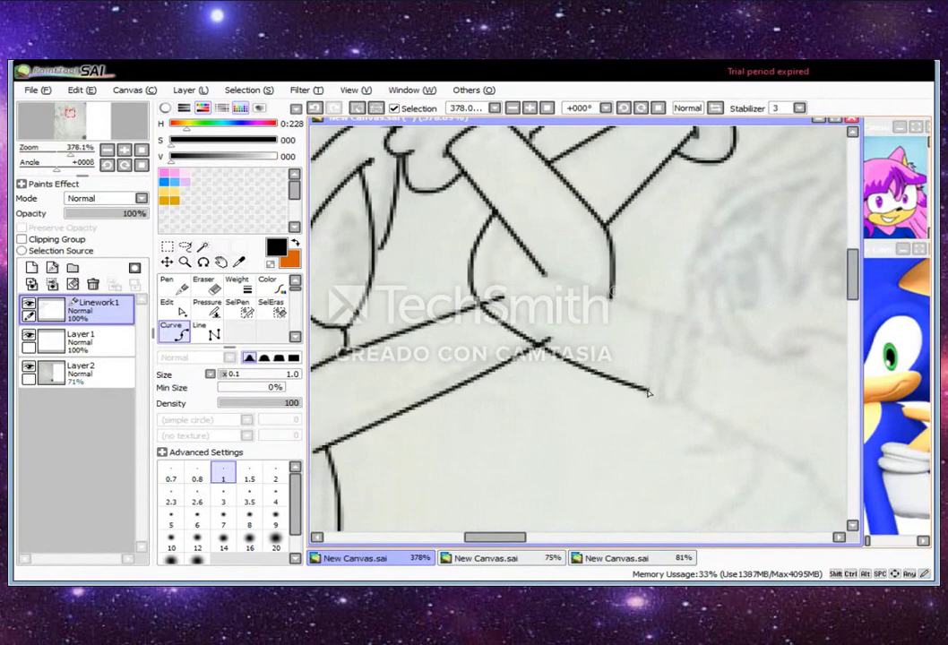
drag(537, 273, 651, 313)
key(e)
key(e)
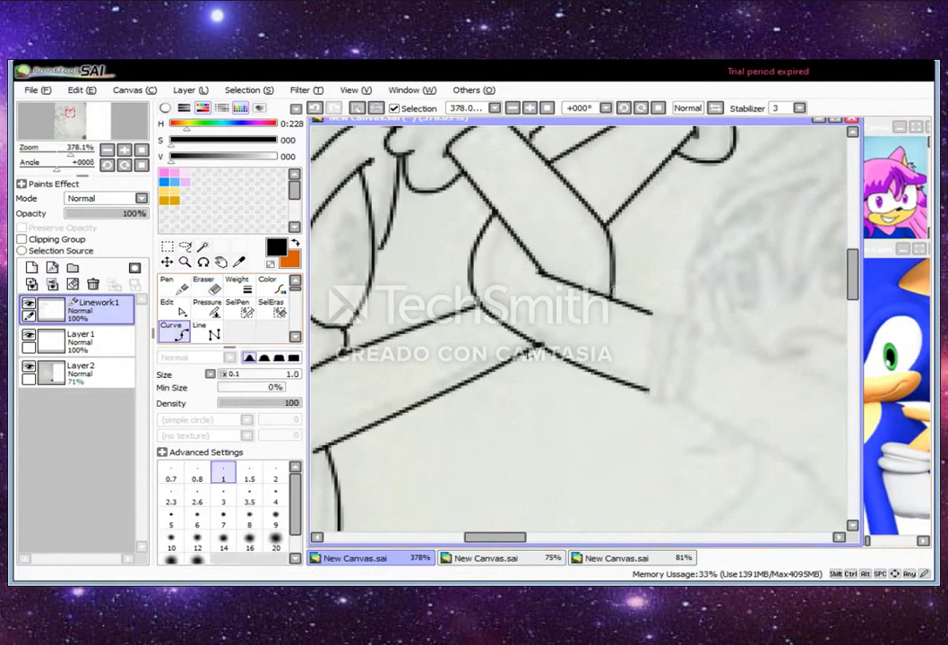
Trace the double band at the sleeve end and both edges of the arm extending beyond it
scroll(484, 358, right, 5)
mouse_move(432, 305)
mouse_down()
mouse_move(432, 380)
mouse_move(446, 403)
mouse_up()
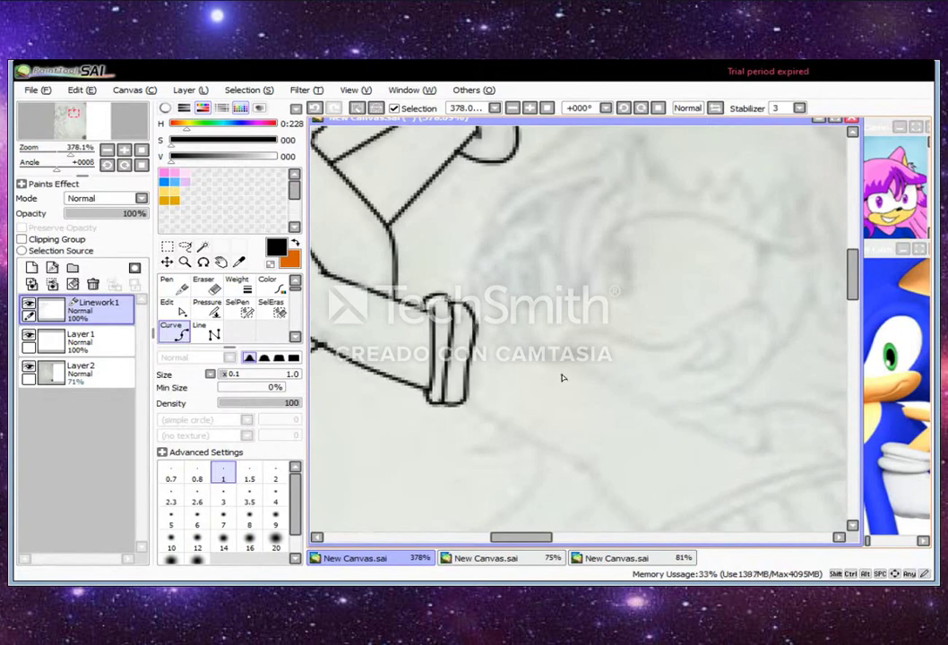
drag(475, 328, 671, 415)
scroll(704, 242, down, 3)
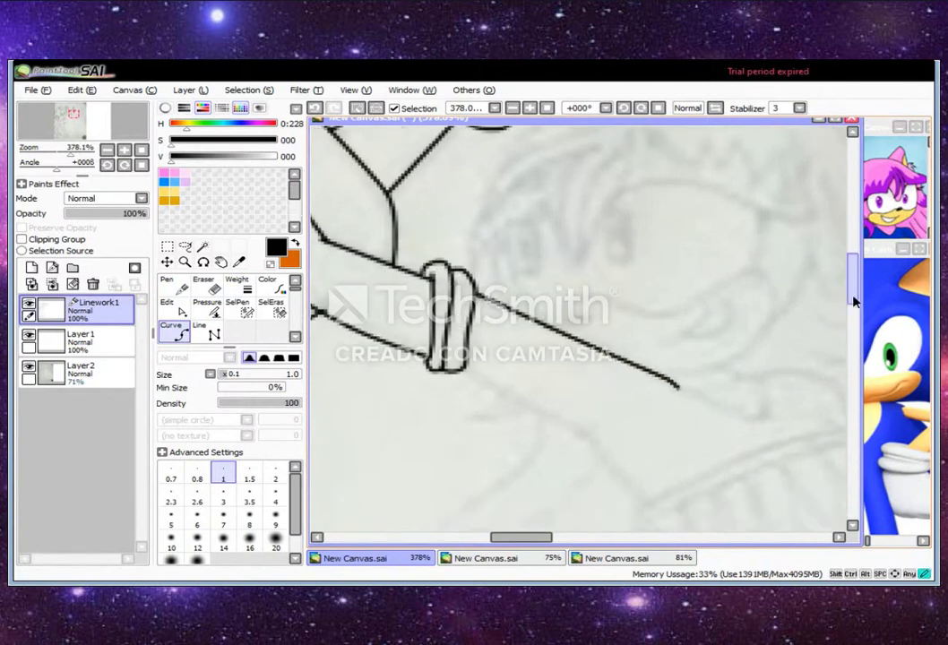
drag(467, 296, 641, 428)
drag(522, 538, 536, 542)
drag(854, 297, 860, 276)
drag(544, 537, 533, 537)
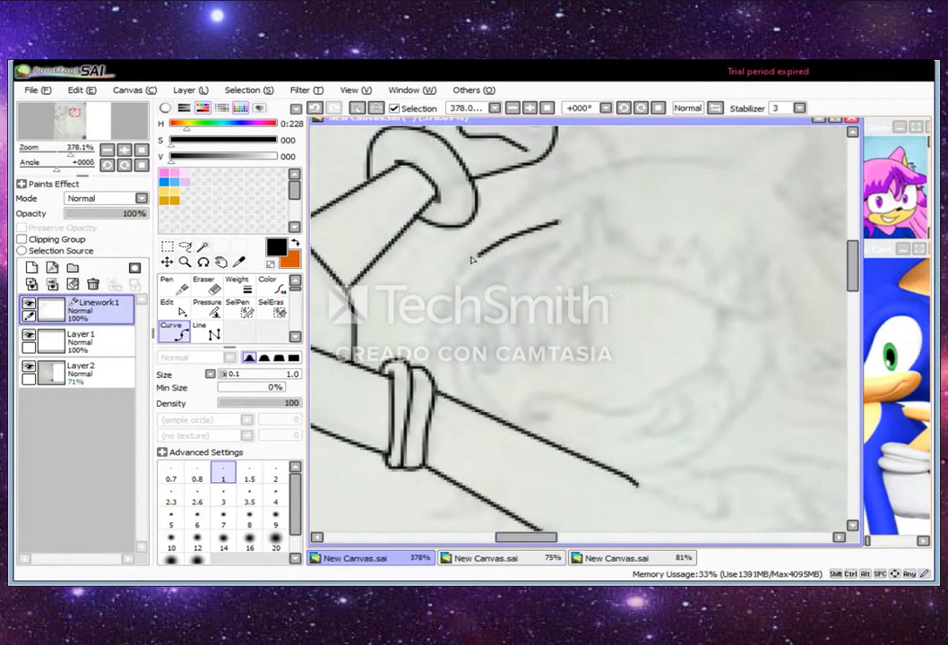
Trace the second character's pointed bangs and the wavy hairline across the forehead
drag(560, 219, 441, 292)
mouse_move(562, 242)
mouse_down()
mouse_move(444, 292)
mouse_move(519, 348)
mouse_move(597, 219)
mouse_up()
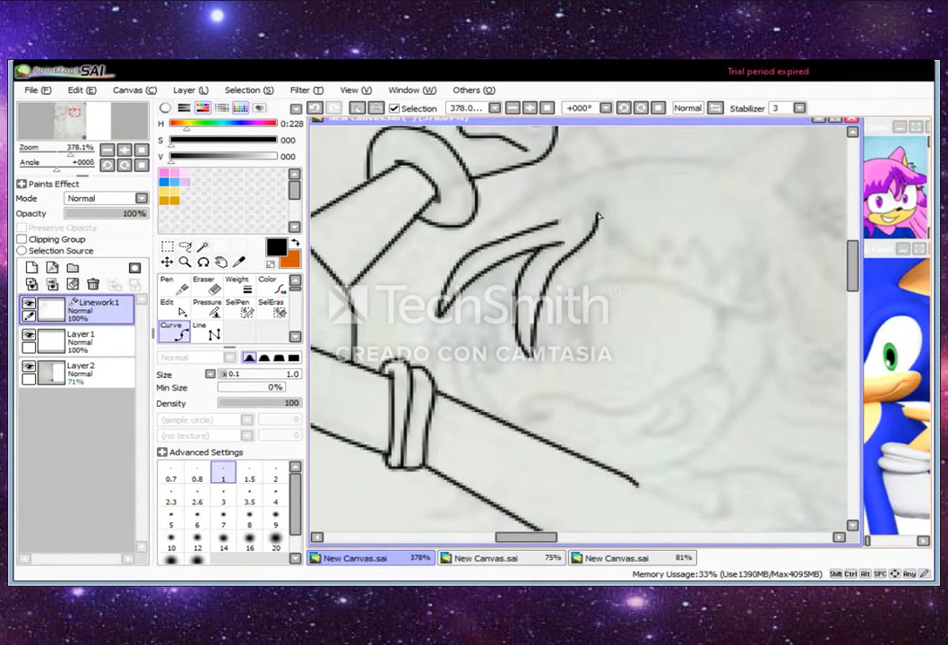
mouse_move(560, 294)
mouse_down()
mouse_move(768, 297)
mouse_move(768, 236)
mouse_up()
scroll(580, 278, up, 3)
drag(580, 278, 453, 358)
scroll(454, 242, down, 4)
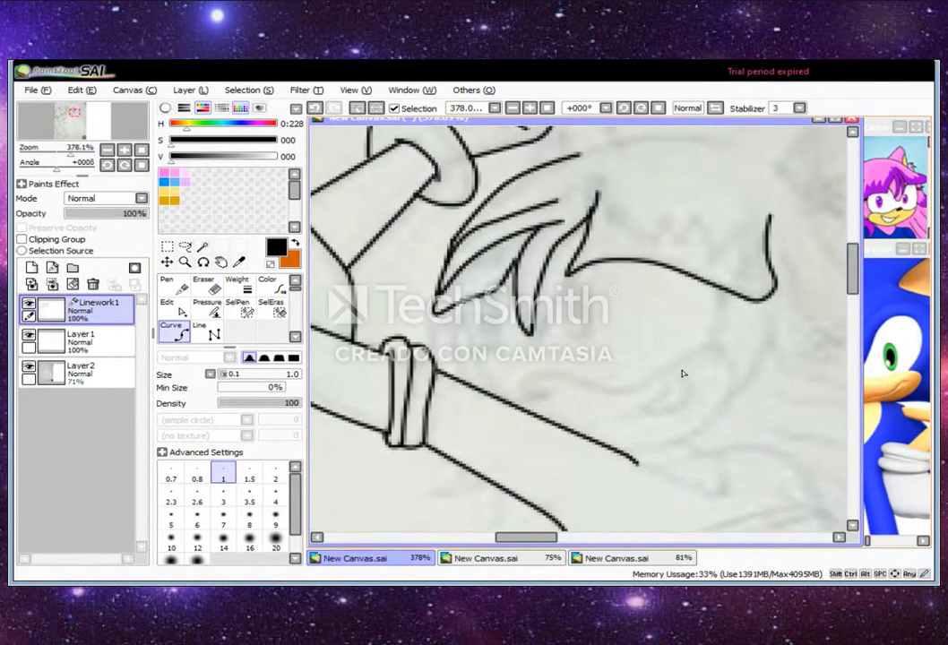
Extend the top outline of the second character's head and trace the ear with its inner triangle
scroll(761, 355, up, 4)
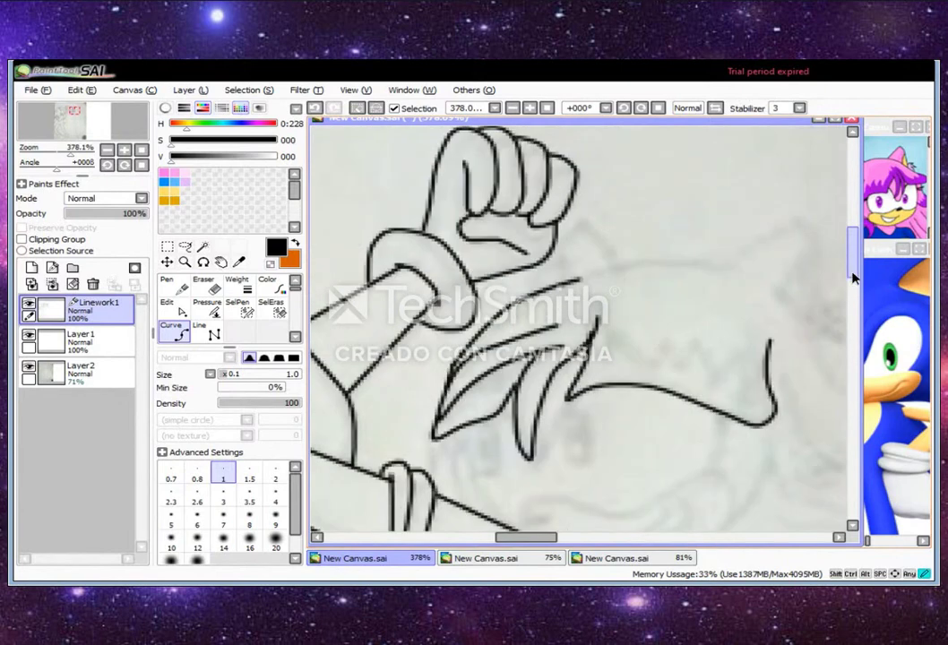
drag(502, 312, 724, 296)
drag(538, 542, 549, 541)
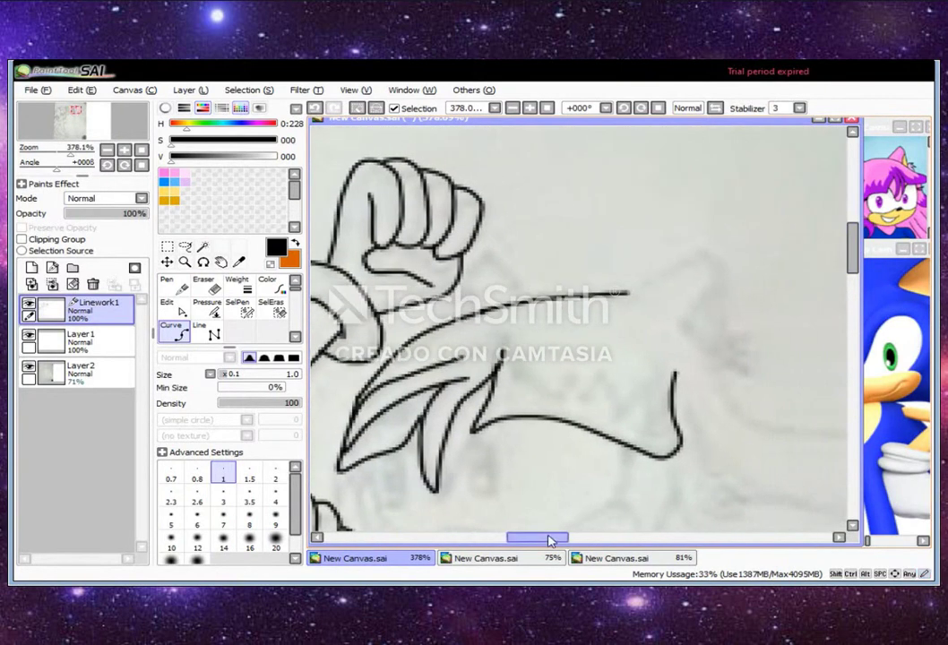
mouse_move(635, 292)
mouse_down()
mouse_move(722, 249)
mouse_move(726, 377)
mouse_up()
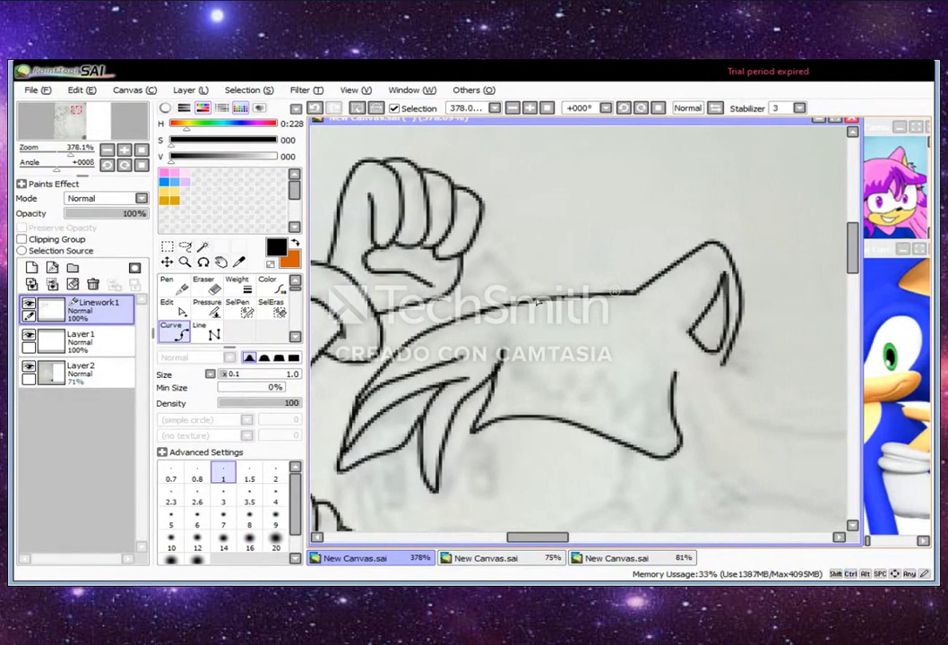
Trace the second character's cheek, chin, muzzle line and small nose
scroll(853, 286, down, 5)
drag(677, 280, 536, 396)
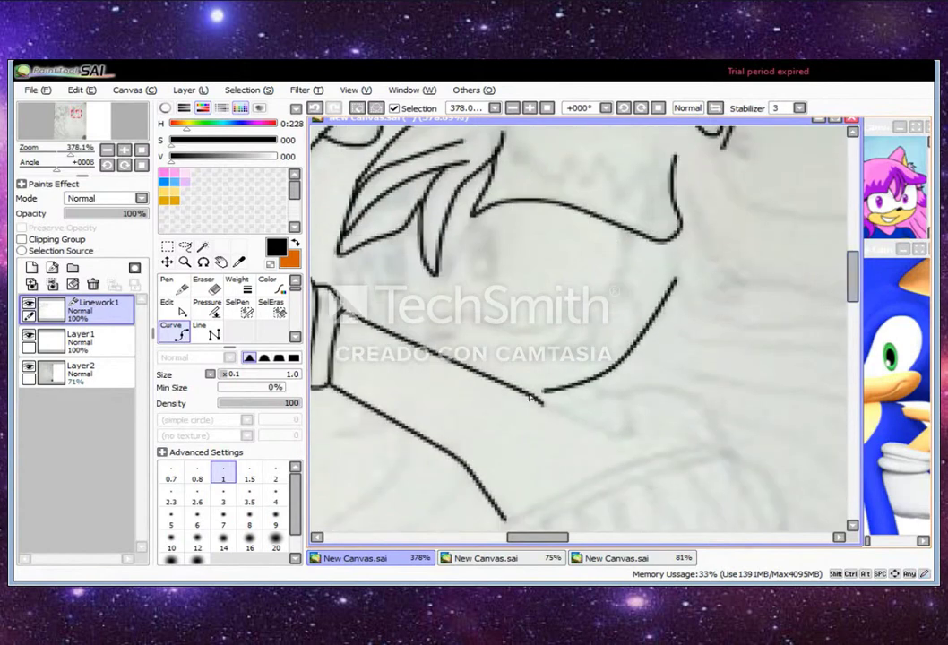
drag(450, 316, 557, 323)
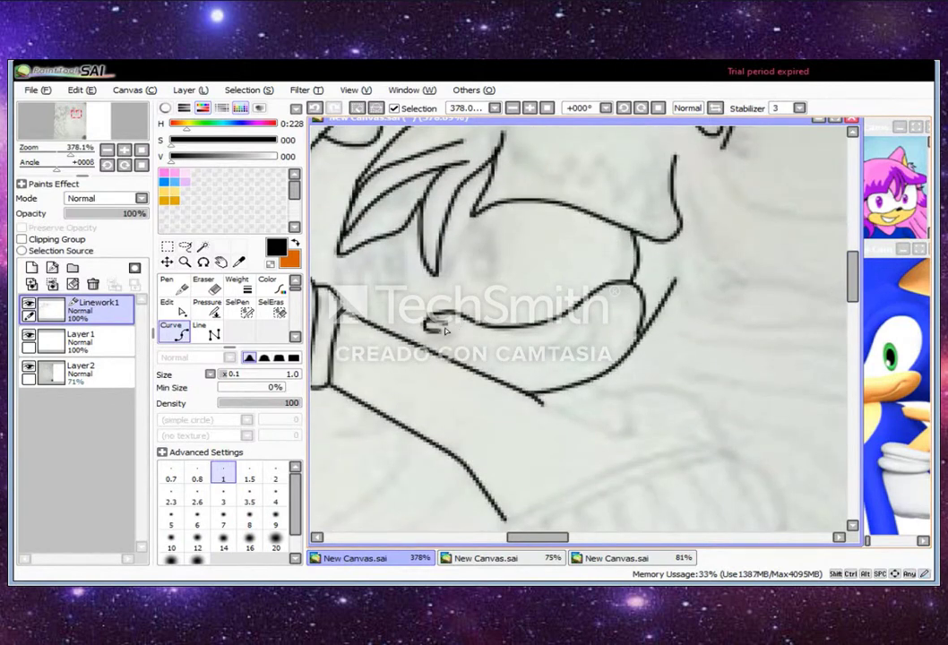
Trace the long hair strands flowing back from behind the second character's ear
mouse_move(534, 538)
mouse_down()
mouse_move(491, 541)
mouse_move(575, 542)
mouse_up()
mouse_move(518, 205)
mouse_down()
mouse_move(555, 275)
mouse_move(715, 364)
mouse_move(527, 323)
mouse_move(364, 218)
mouse_up()
drag(434, 283, 719, 350)
Draw a vertical line along the sketch photo's right edge down to its lower corner, using the Line tool at size 1.5
drag(853, 267, 858, 220)
click(214, 334)
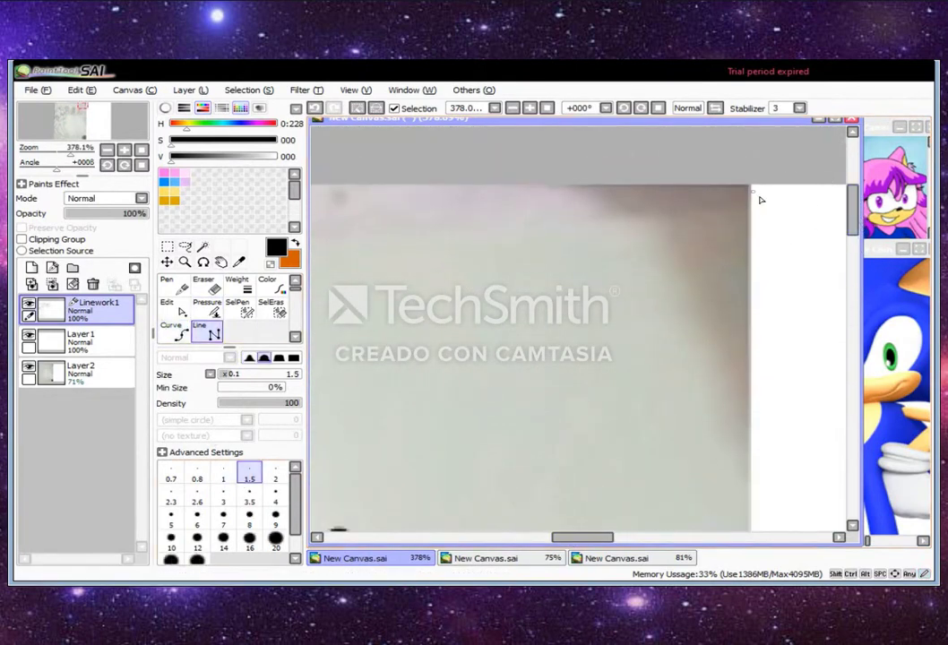
scroll(758, 199, down, 3)
scroll(867, 307, up, 1)
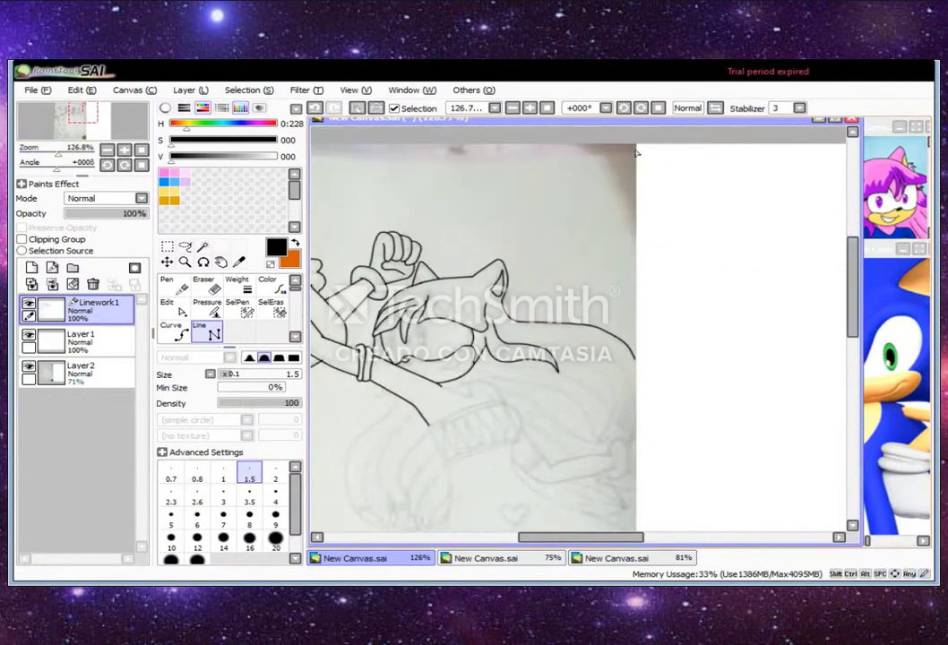
scroll(688, 334, down, 5)
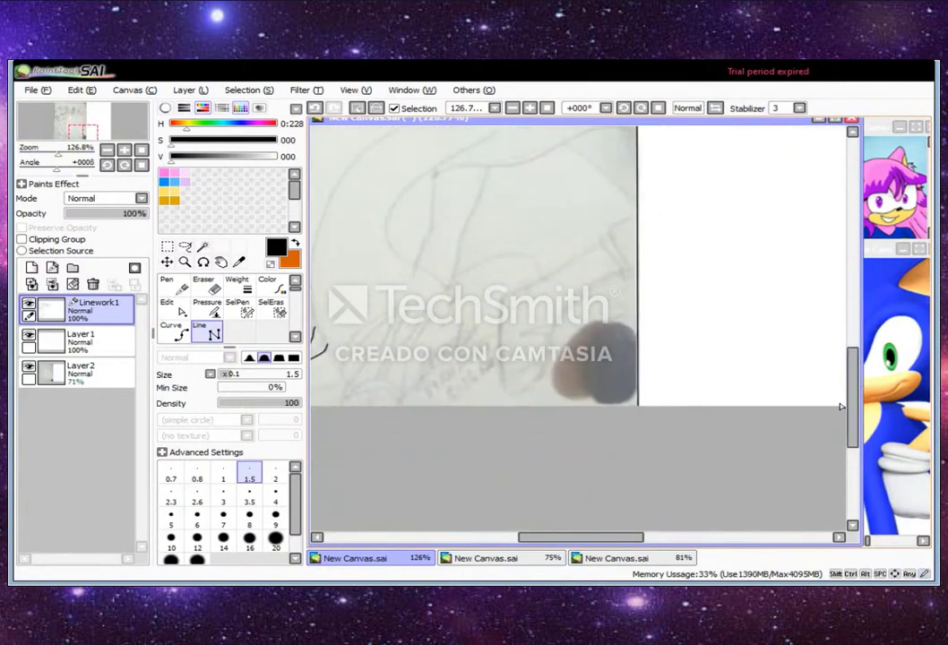
Trace more long hair strands sweeping from behind the second character's head toward the sketch's edge, using the Curve tool at size 1
scroll(841, 408, up, 5)
click(182, 330)
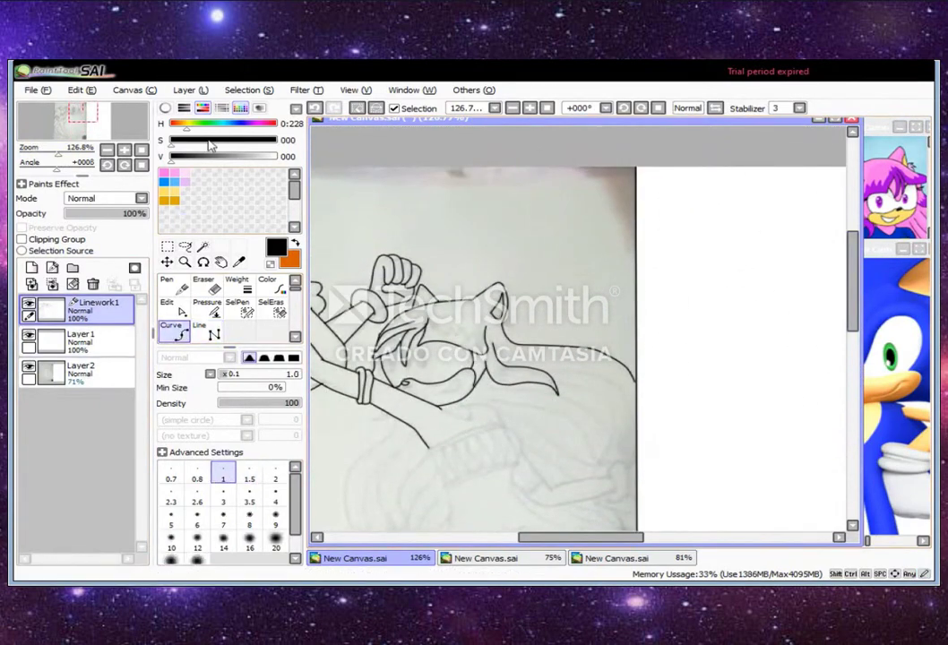
scroll(583, 359, up, 3)
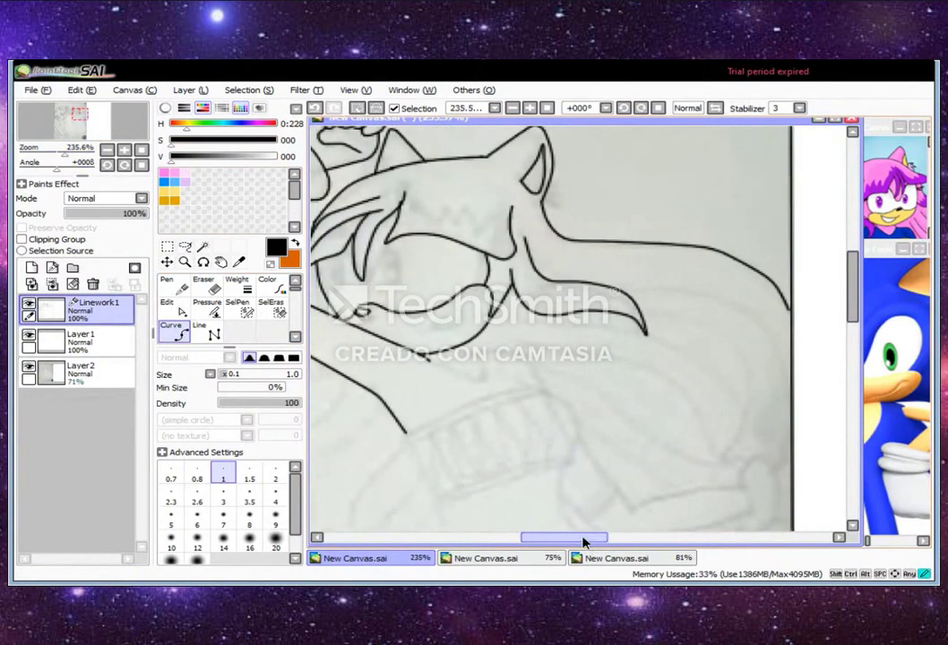
drag(583, 539, 595, 539)
click(589, 290)
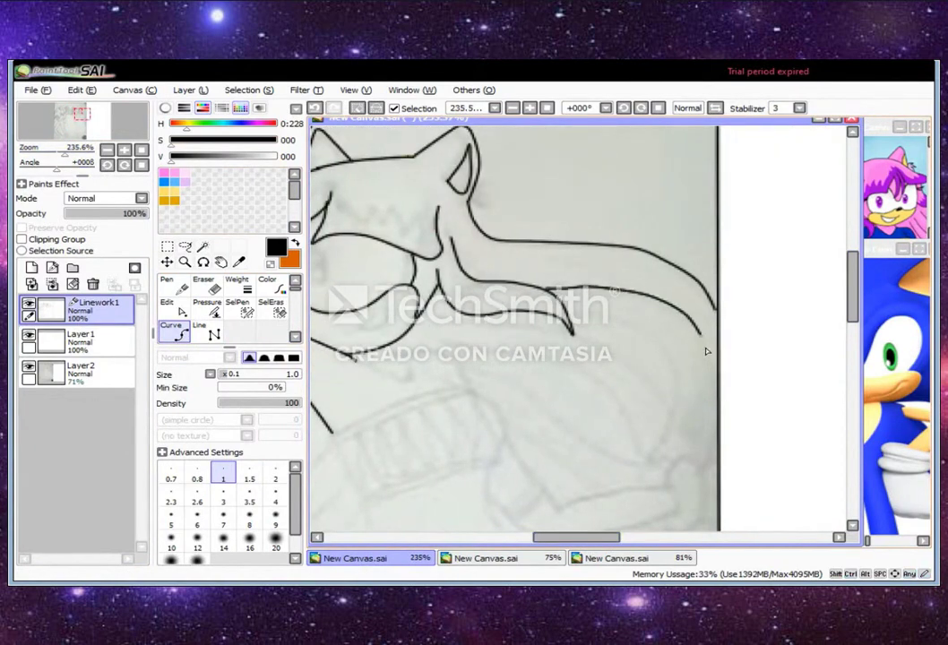
scroll(752, 318, down, 3)
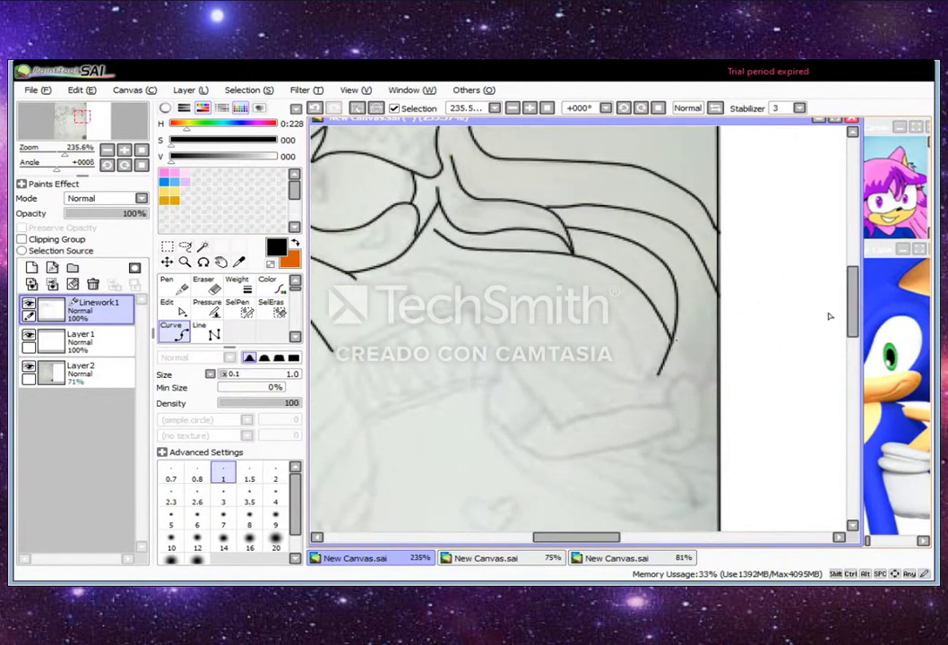
scroll(628, 395, down, 3)
Trace the second character's pointed collar, shoulder and the side of the torso down to the waist
scroll(538, 314, up, 3)
scroll(538, 314, left, 2)
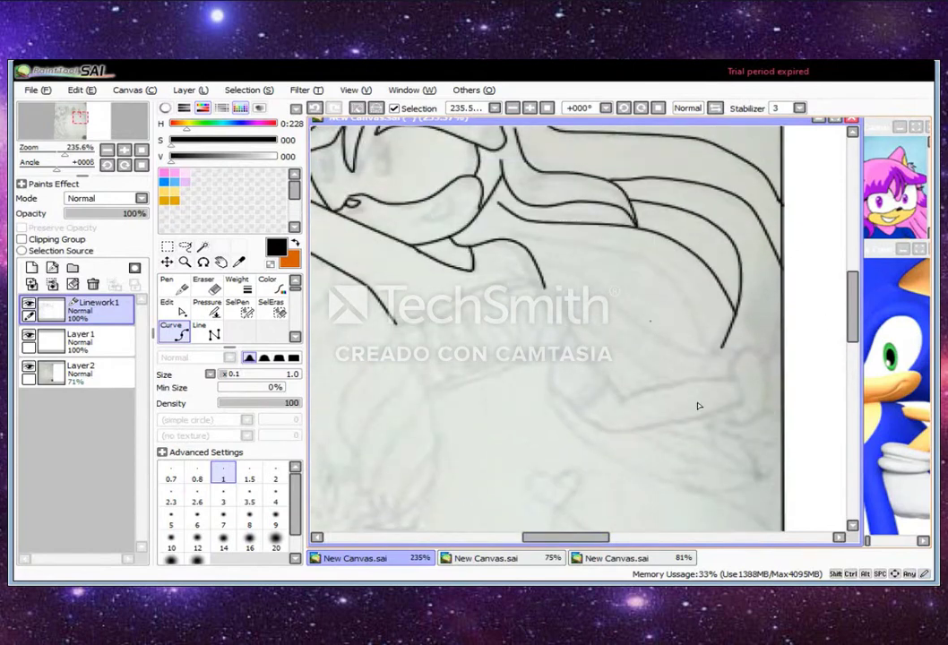
scroll(698, 406, up, 3)
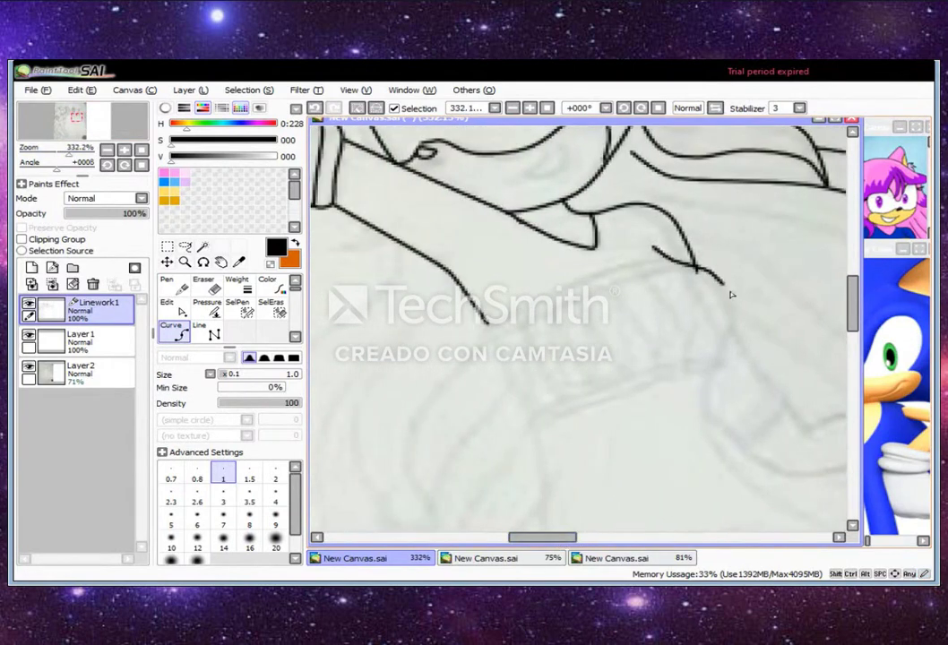
mouse_move(734, 315)
mouse_down()
mouse_move(705, 413)
mouse_move(755, 490)
mouse_up()
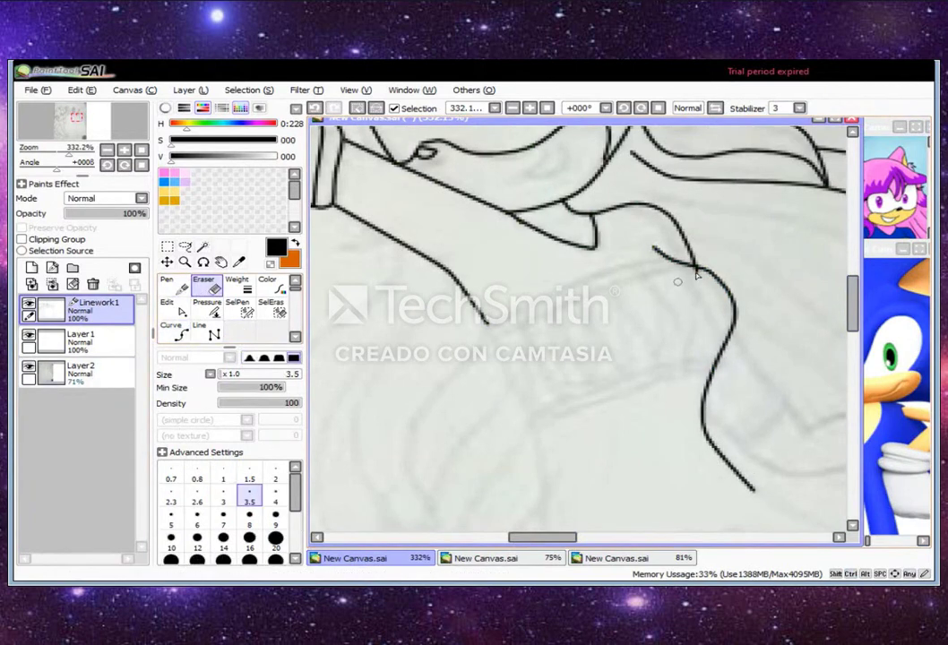
scroll(514, 307, down, 2)
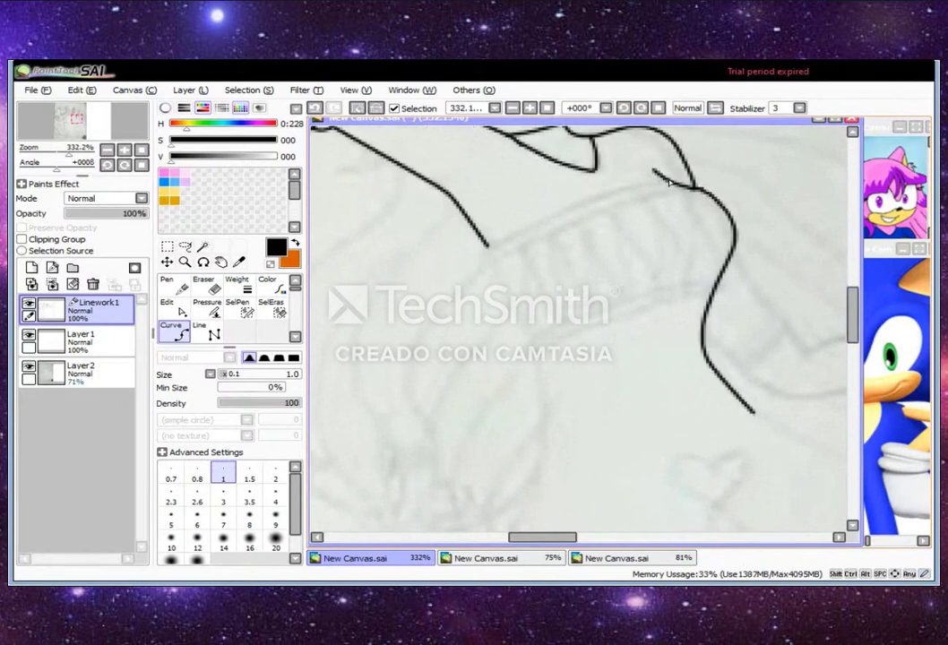
Trace the chest band's double borders and zigzag stripes, plus the torso's opposite side below it
drag(668, 183, 498, 243)
mouse_move(690, 189)
mouse_down()
mouse_move(489, 260)
mouse_move(543, 452)
mouse_up()
mouse_move(523, 347)
mouse_down()
mouse_move(690, 307)
mouse_move(520, 341)
mouse_up()
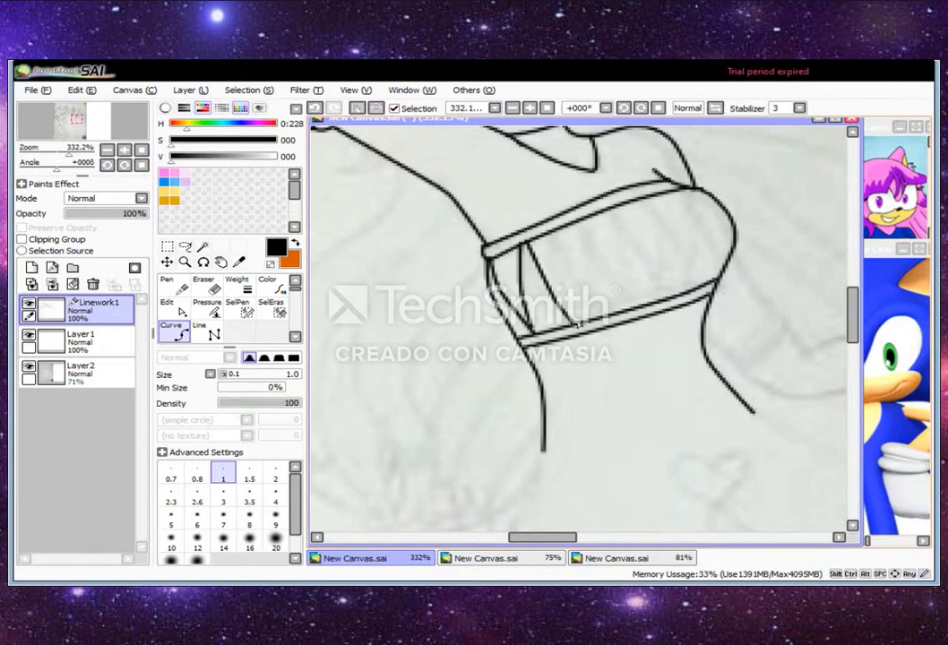
mouse_move(570, 226)
mouse_down()
mouse_move(576, 322)
mouse_move(670, 258)
mouse_move(714, 285)
mouse_up()
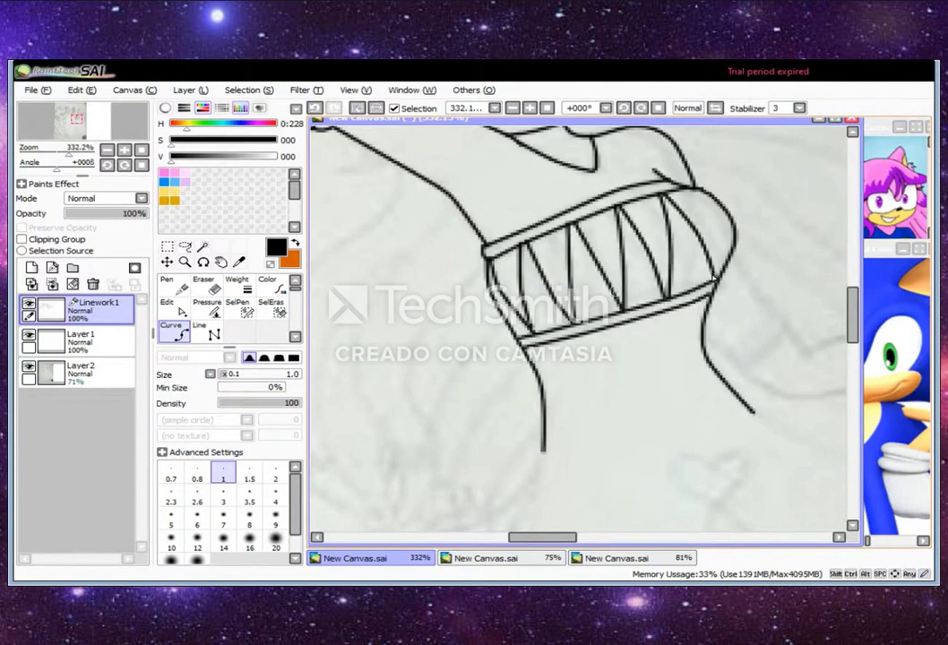
Trace the second character's bent arm with its double armband, forearm and rounded wrist cuff
mouse_move(856, 318)
mouse_down()
mouse_move(856, 345)
mouse_move(856, 314)
mouse_move(853, 331)
mouse_up()
scroll(667, 444, right, 3)
scroll(743, 395, right, 3)
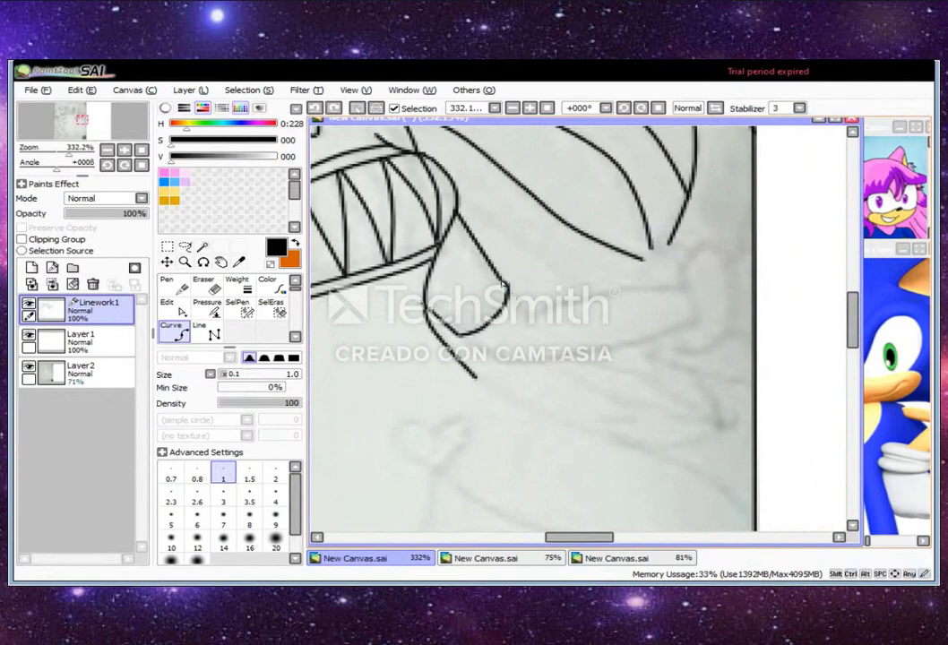
drag(508, 284, 468, 346)
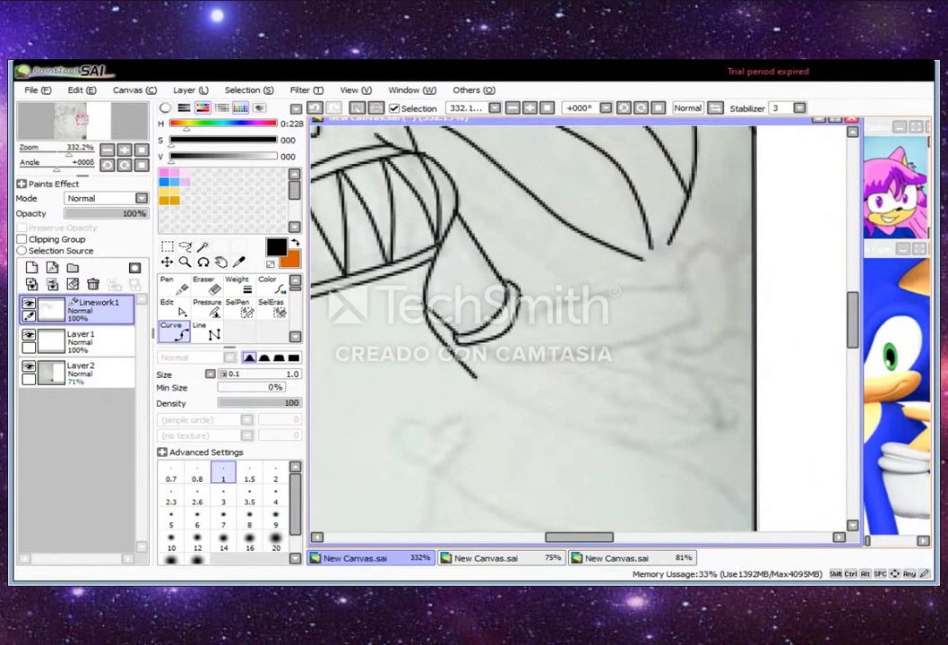
drag(614, 294, 693, 285)
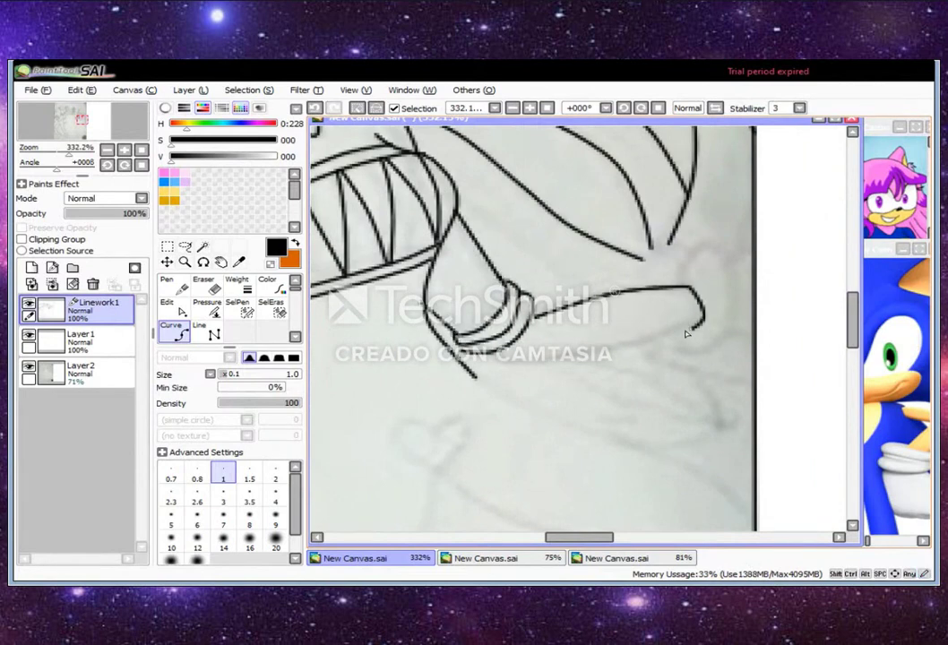
mouse_move(491, 356)
mouse_down()
mouse_move(635, 346)
mouse_move(703, 325)
mouse_up()
scroll(672, 350, up, 2)
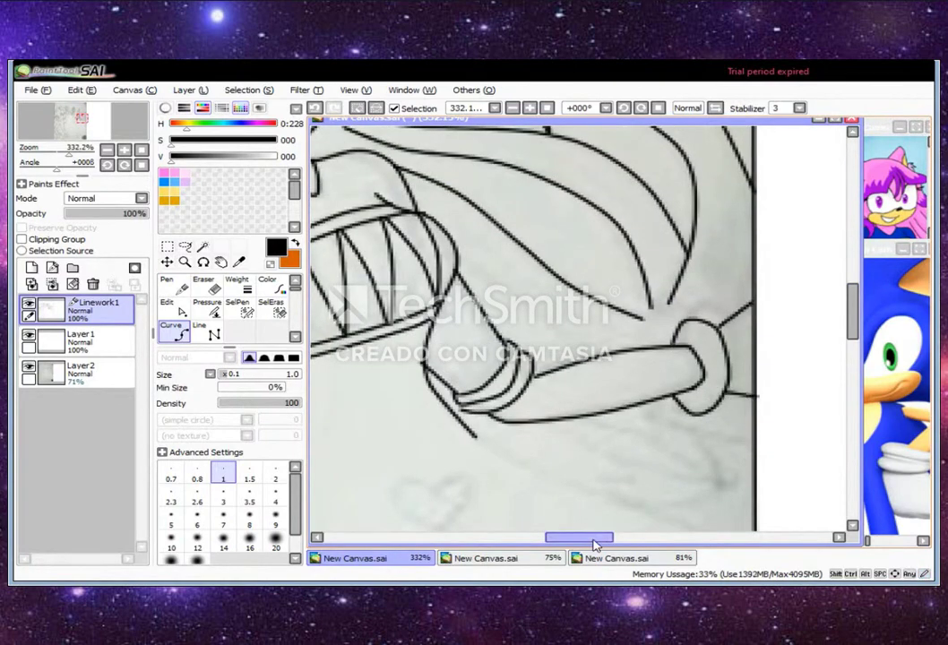
Trace the small curved open mouth on the second character's muzzle
drag(597, 538, 552, 538)
drag(852, 310, 852, 285)
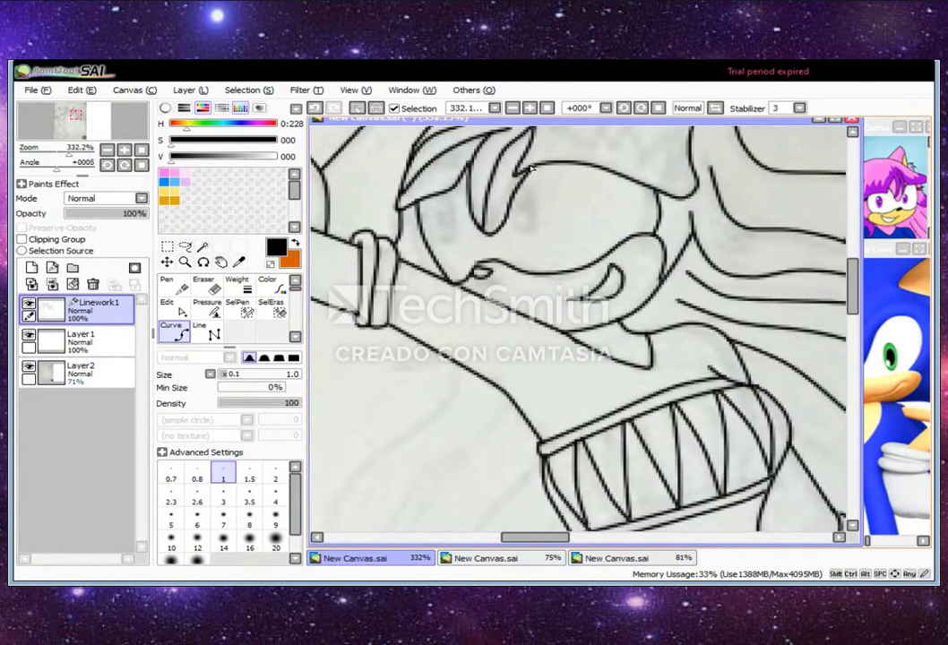
scroll(691, 200, up, 3)
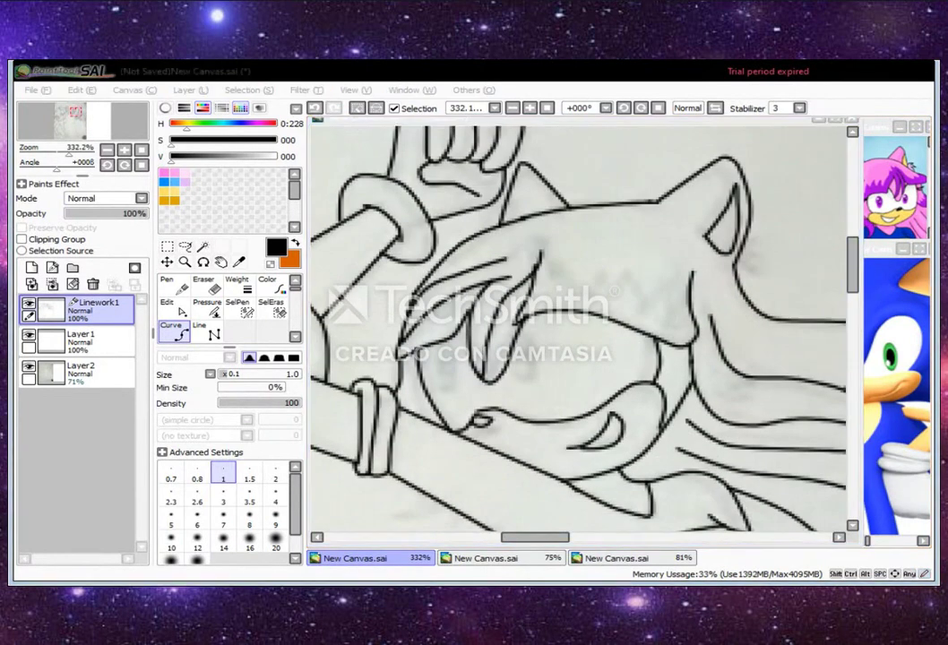
Trace a long curved lock hanging from beneath the second character's outstretched arm and tapering to a point
scroll(708, 233, down, 5)
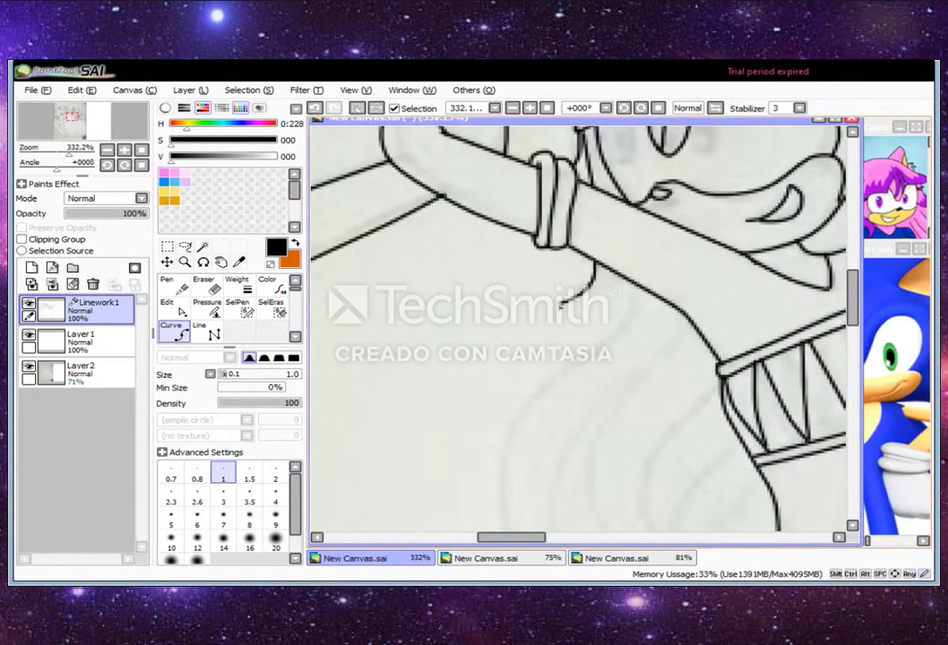
scroll(854, 301, down, 3)
mouse_move(624, 166)
mouse_down()
mouse_move(627, 192)
mouse_move(515, 285)
mouse_move(541, 481)
mouse_up()
scroll(540, 480, down, 2)
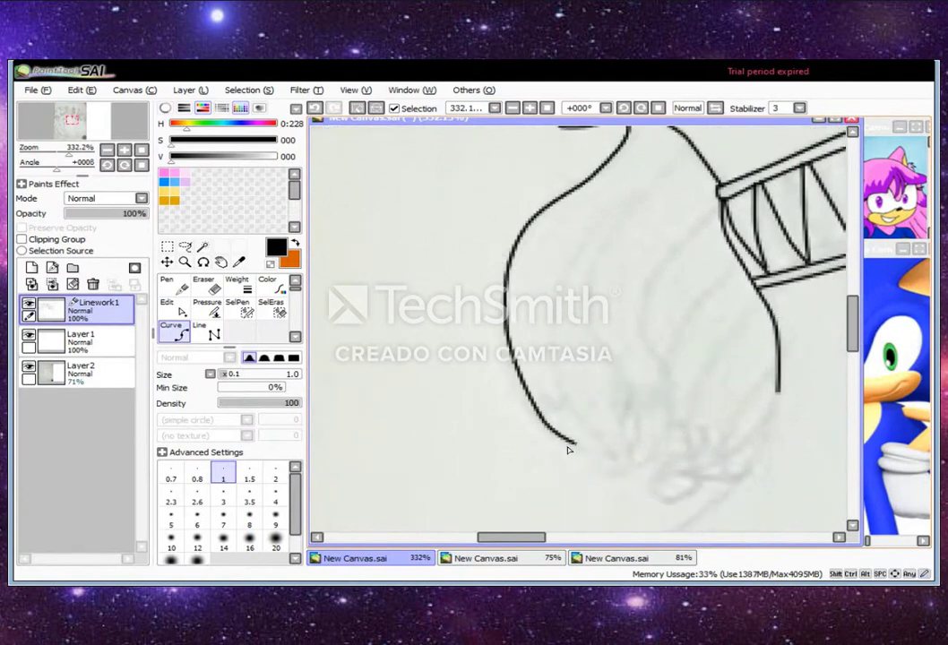
mouse_move(572, 446)
mouse_down()
mouse_move(611, 459)
mouse_move(556, 363)
mouse_move(549, 269)
mouse_move(672, 151)
mouse_up()
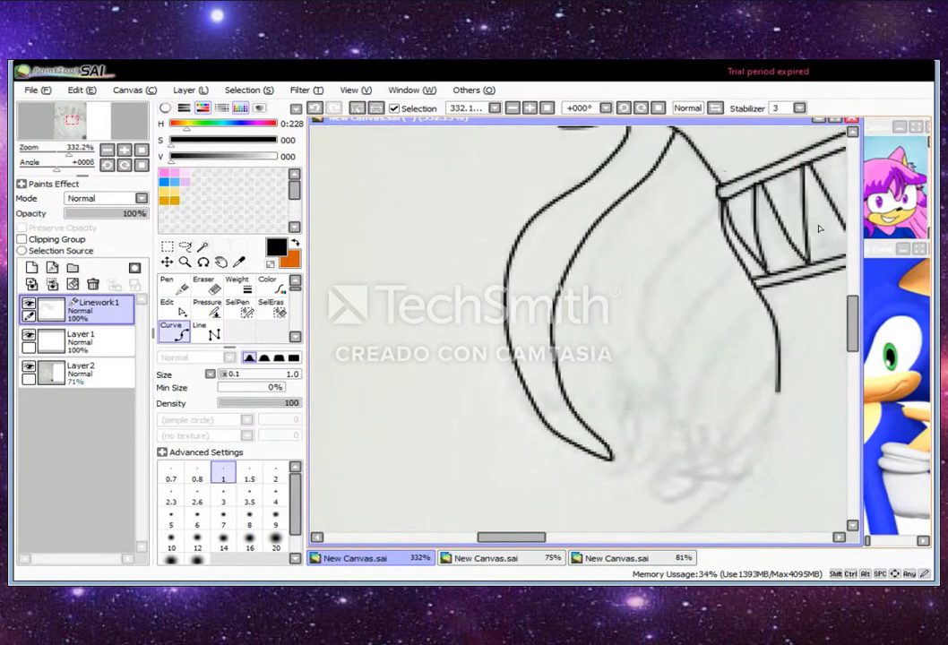
Trace the neighbouring wavy locks between the first hanging lock and the chest band, including their inner strands
scroll(705, 283, down, 2)
scroll(706, 284, up, 2)
drag(527, 541, 543, 541)
mouse_move(556, 148)
mouse_down()
mouse_move(497, 273)
mouse_move(488, 363)
mouse_move(514, 488)
mouse_move(548, 396)
mouse_move(575, 254)
mouse_up()
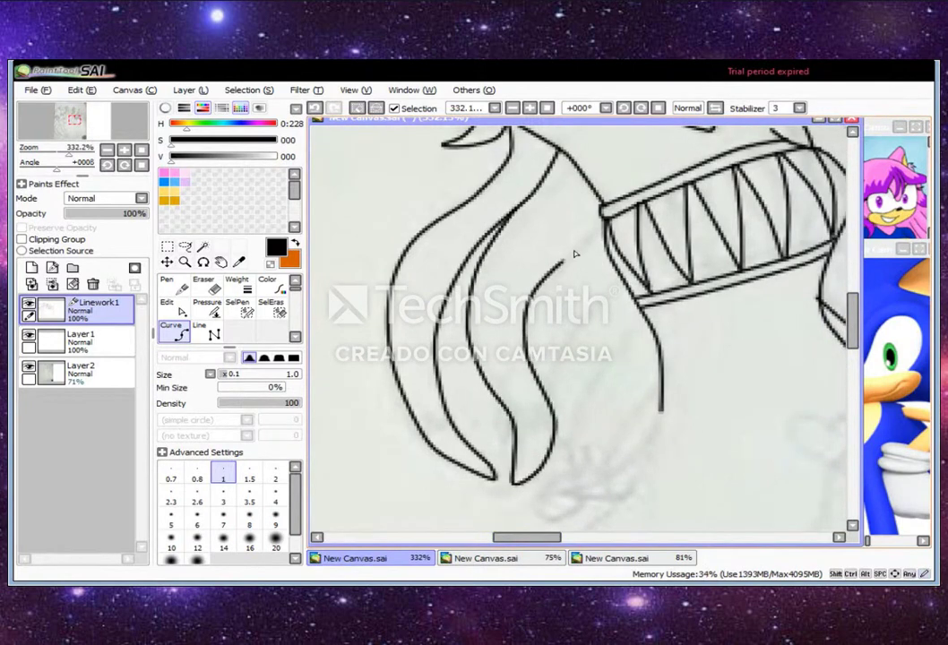
drag(850, 330, 825, 345)
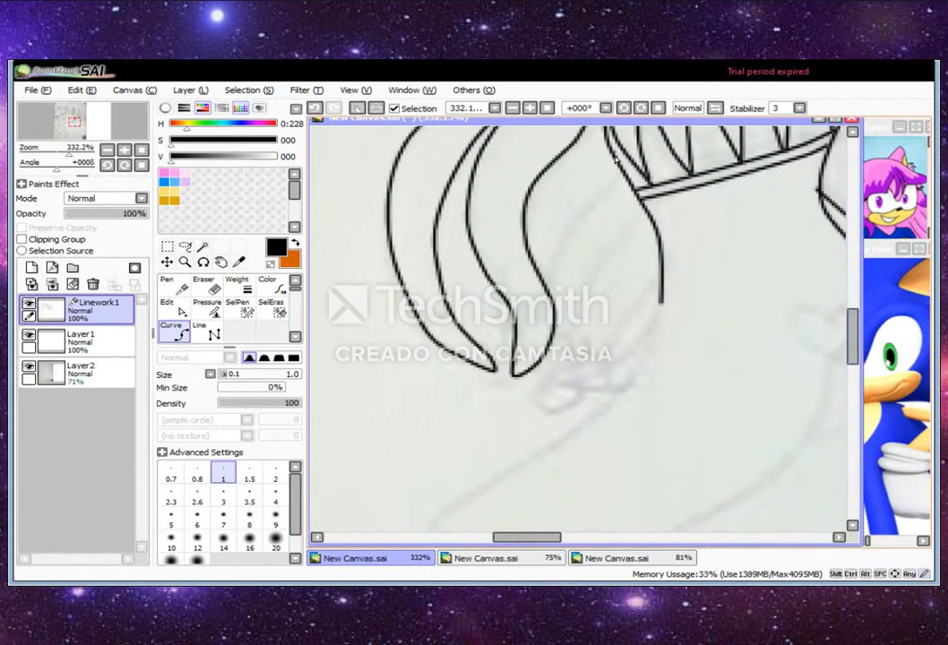
drag(616, 158, 581, 205)
drag(490, 302, 497, 368)
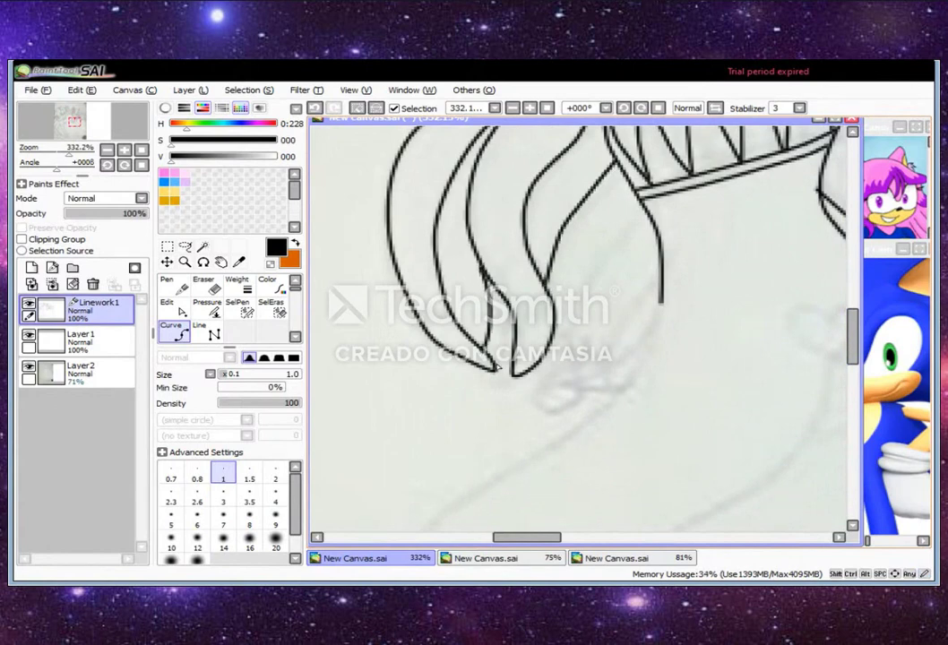
Trace the waist and hip curve, the round knot at the lock tips and the remaining strands around it
drag(852, 354, 851, 369)
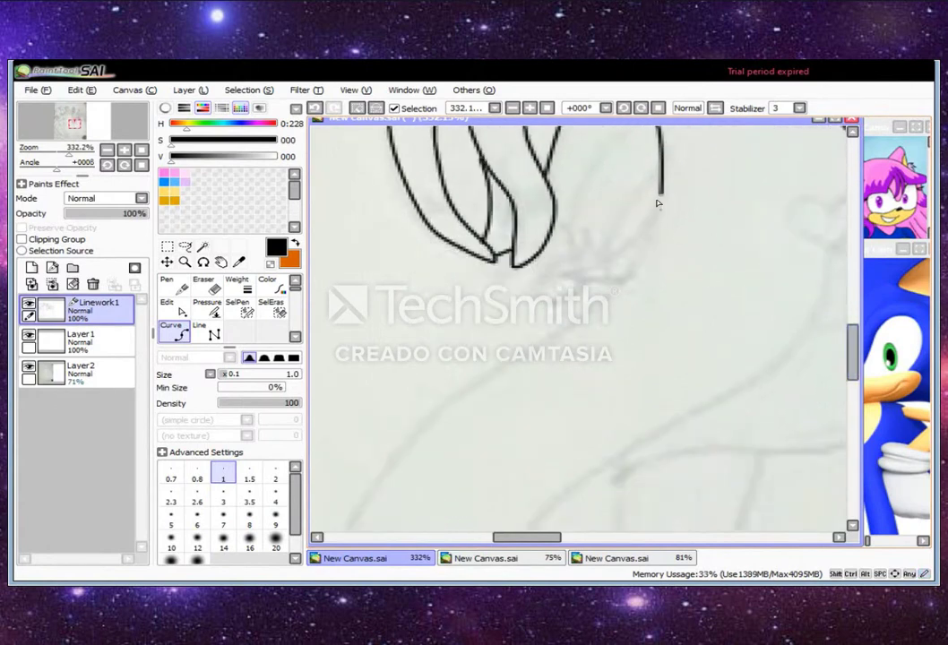
mouse_move(658, 200)
mouse_down()
mouse_move(572, 326)
mouse_move(354, 509)
mouse_move(587, 264)
mouse_move(615, 278)
mouse_up()
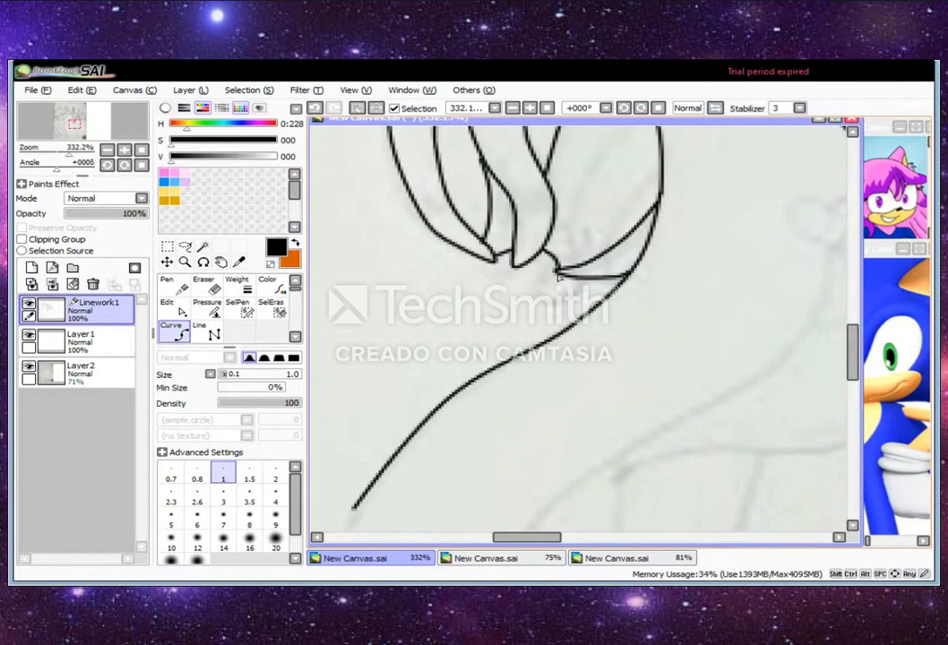
scroll(704, 260, up, 3)
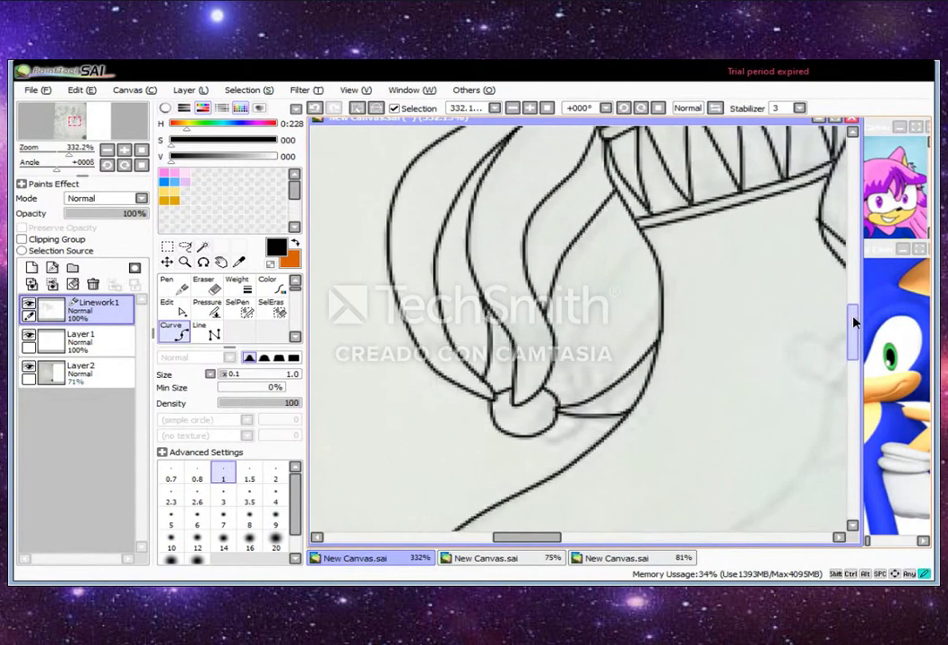
drag(638, 239, 573, 353)
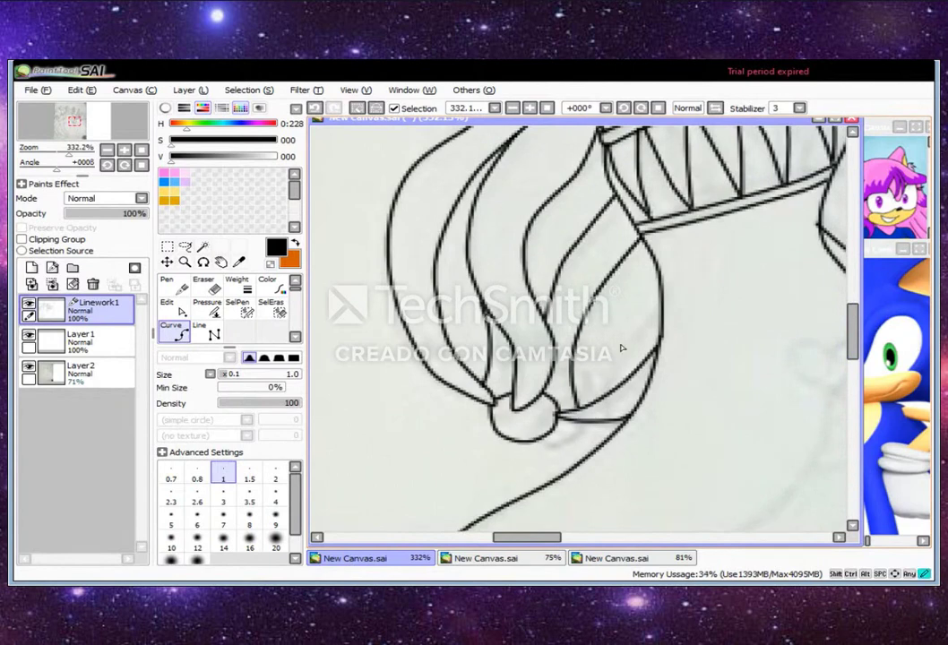
drag(653, 276, 609, 348)
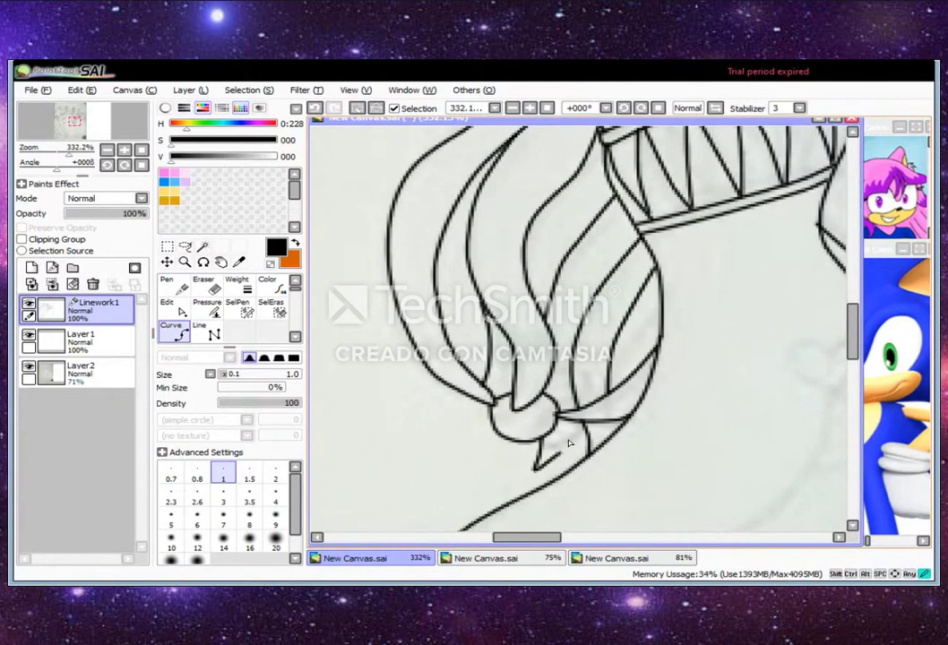
Extend the hip outline downward along the faint pencil line of the leg
mouse_move(861, 338)
mouse_down()
mouse_move(855, 322)
mouse_move(854, 409)
mouse_up()
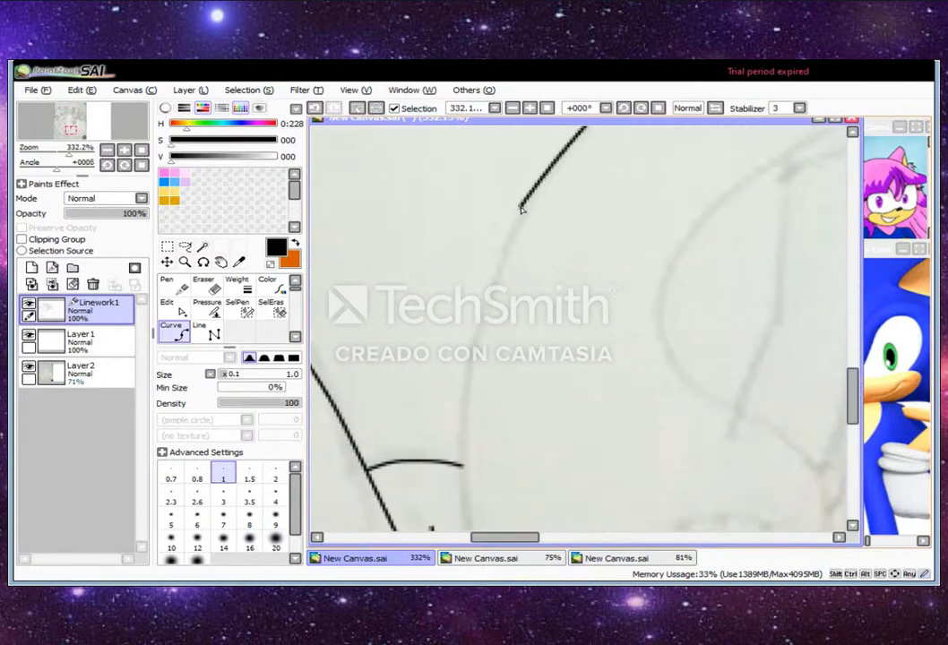
mouse_move(525, 205)
mouse_down()
mouse_move(453, 448)
mouse_move(467, 516)
mouse_up()
drag(476, 498, 798, 228)
Lower the opacity of Layer2 to 60% and make Linework1 the active layer again
click(81, 368)
mouse_move(121, 213)
mouse_down()
mouse_move(138, 218)
mouse_move(114, 217)
mouse_up()
click(98, 305)
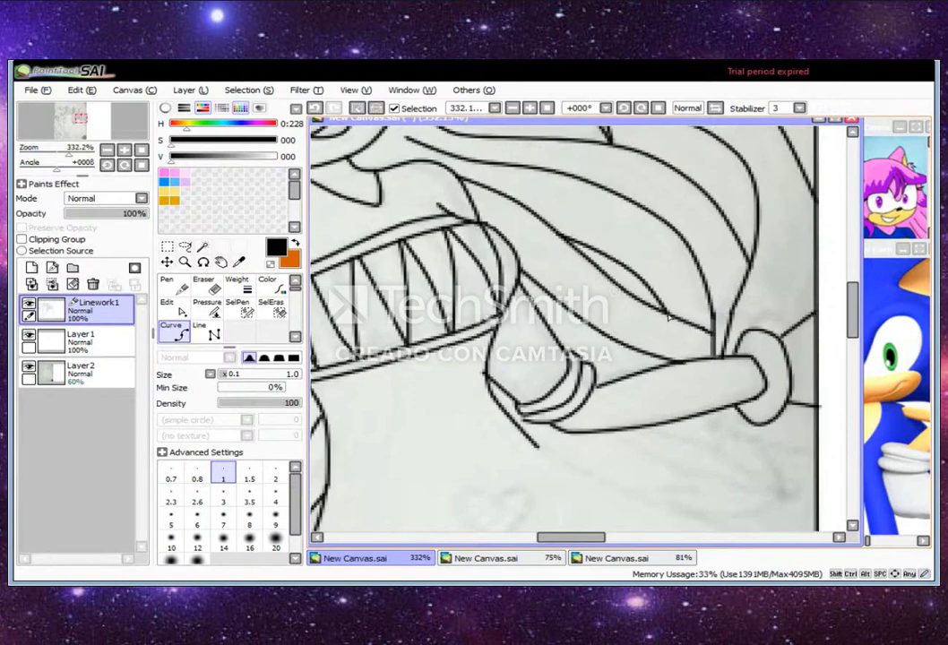
Trace the remaining hair strands around the forearm and extend the torso line to the sketch's edge
drag(854, 333, 856, 361)
scroll(818, 244, up, 2)
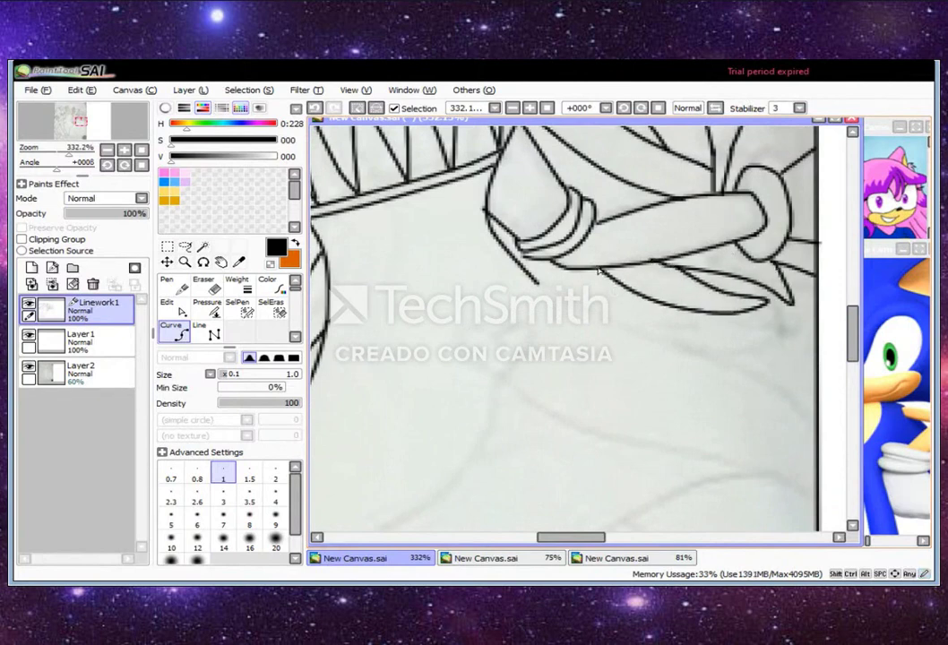
drag(854, 345, 854, 358)
drag(560, 193, 816, 309)
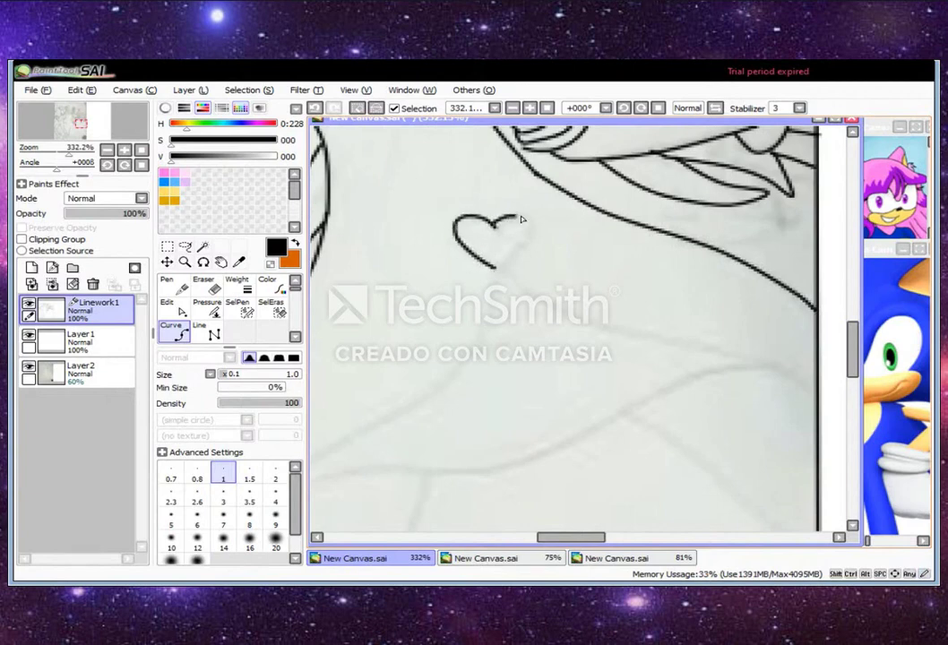
Complete the small heart on the body and trace the curved body lines running away below it
mouse_move(848, 351)
mouse_down()
mouse_move(853, 377)
mouse_move(853, 363)
mouse_up()
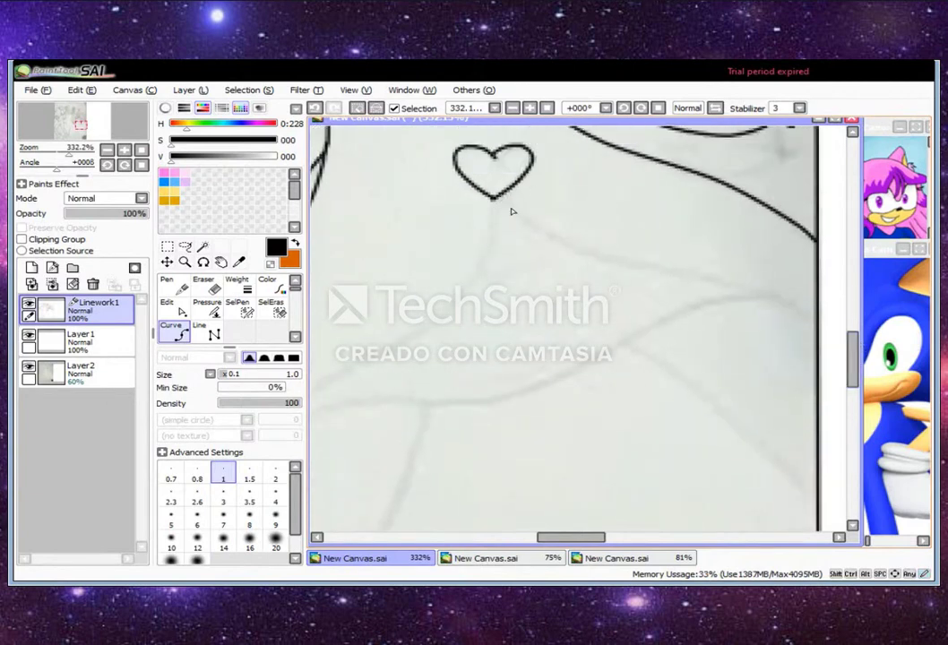
scroll(802, 368, left, 5)
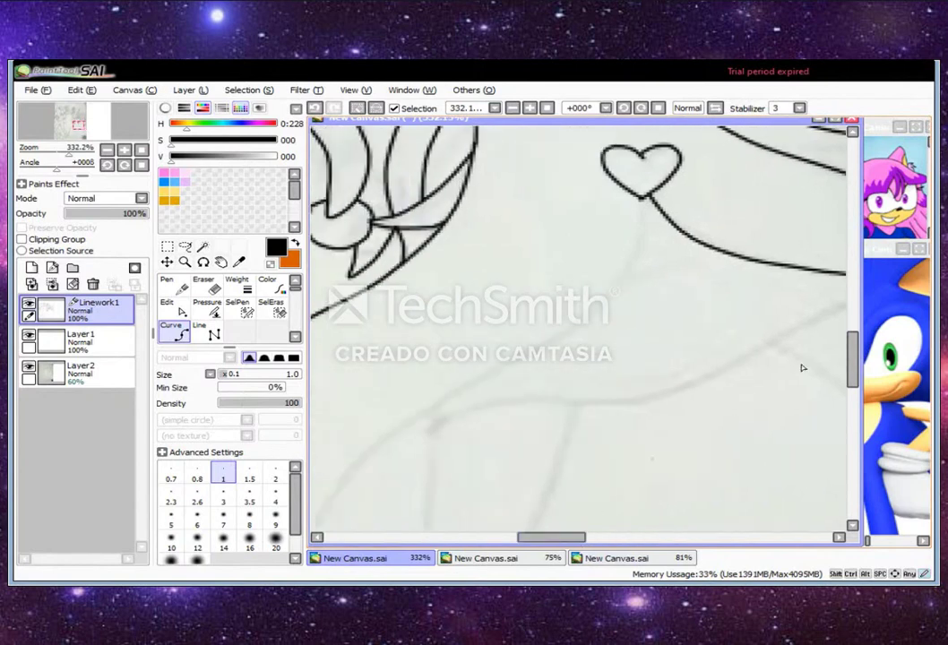
mouse_move(642, 240)
mouse_down()
mouse_move(595, 327)
mouse_move(390, 436)
mouse_move(333, 499)
mouse_up()
Trace the back edge of the dress from below the heart, curving down to its two pointed tips
drag(852, 358, 852, 389)
drag(550, 545, 530, 545)
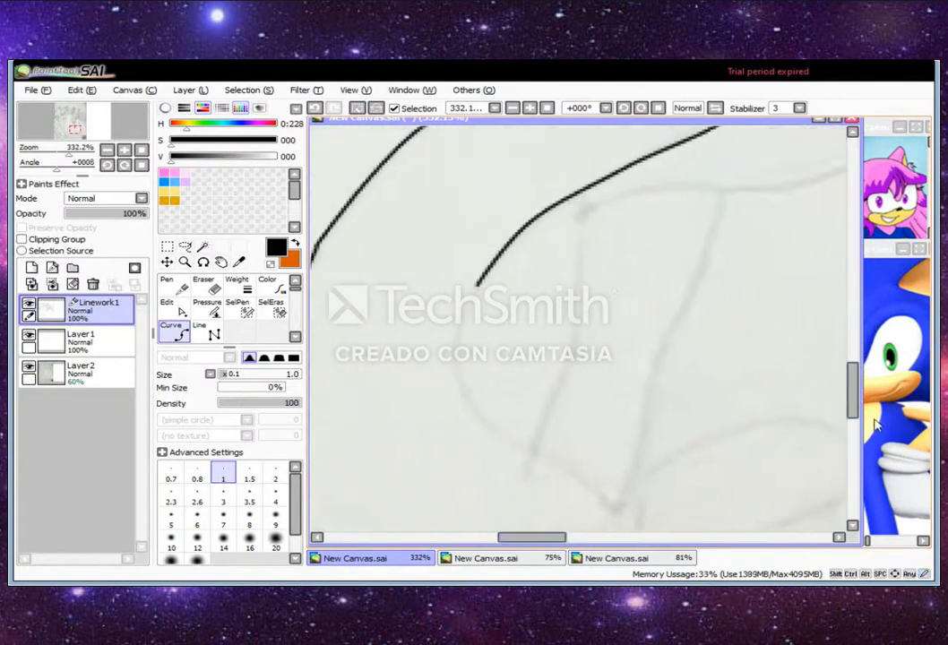
scroll(476, 197, down, 2)
click(561, 381)
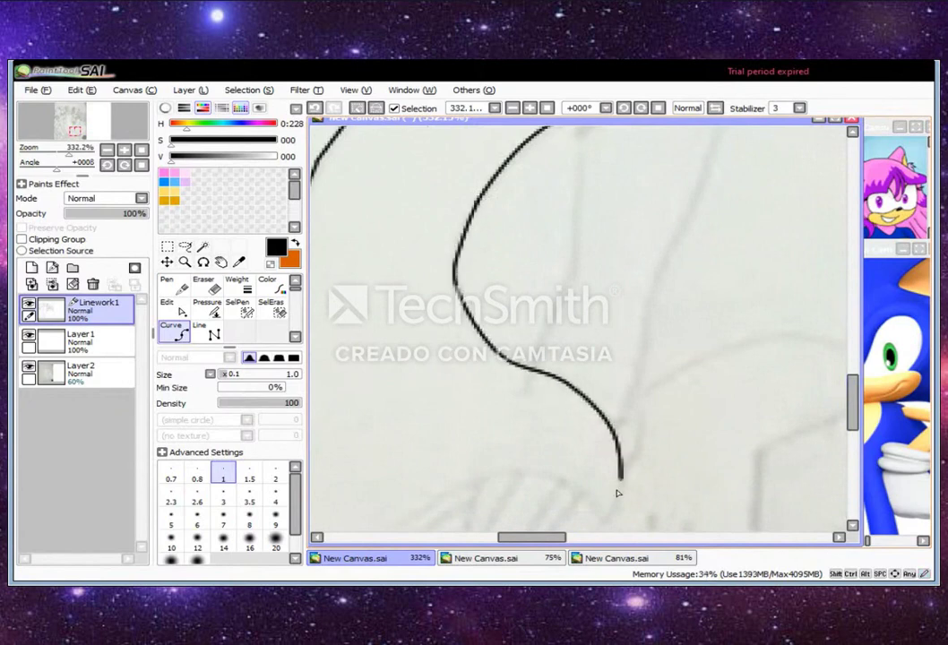
scroll(618, 491, down, 2)
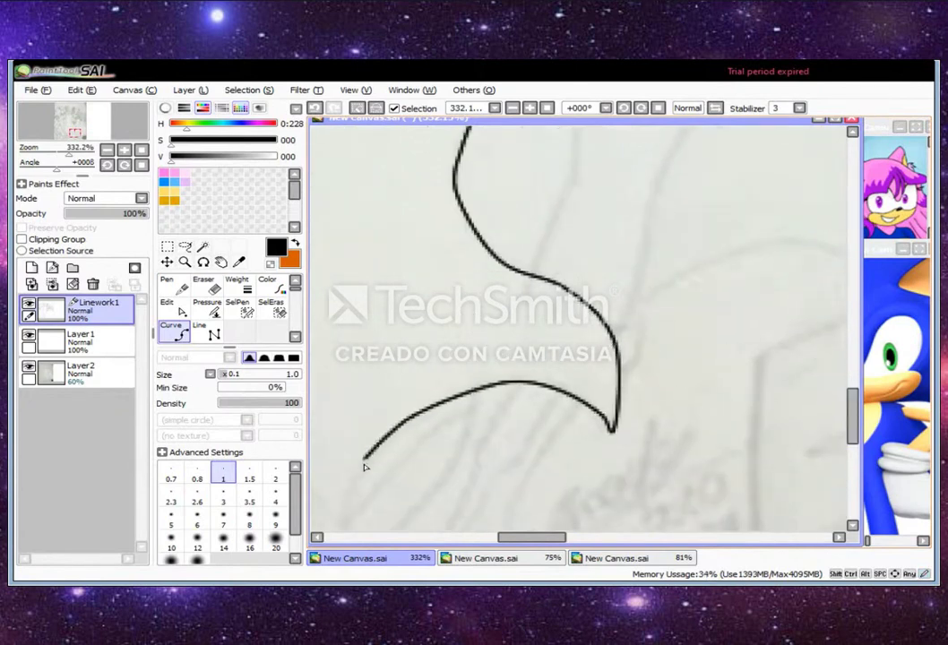
scroll(403, 448, left, 3)
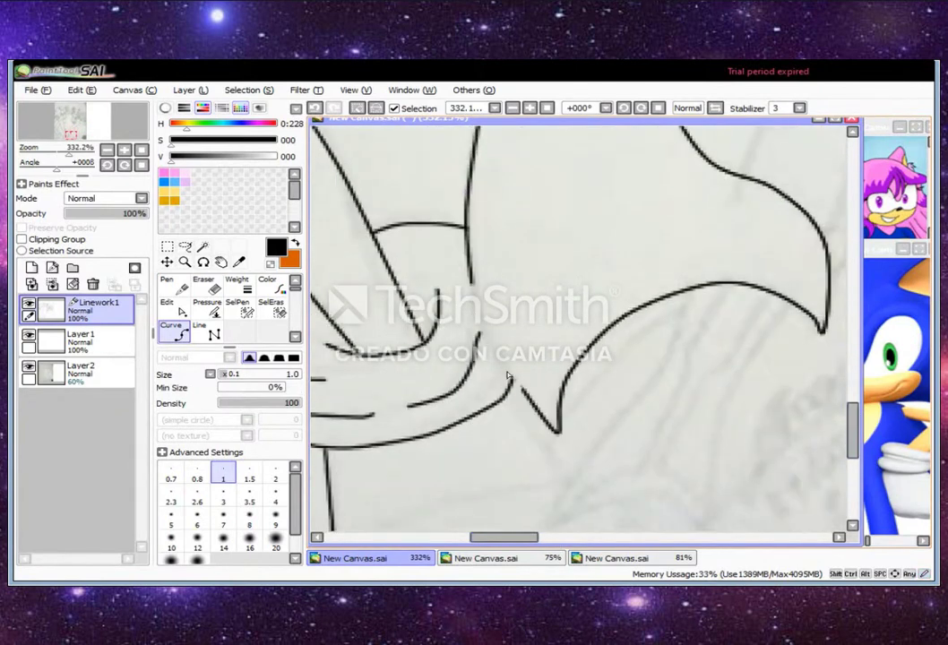
scroll(856, 414, up, 2)
Trace the dress's front hem from its notched corner to the sketch's edge and add short fold lines above it
drag(509, 537, 561, 538)
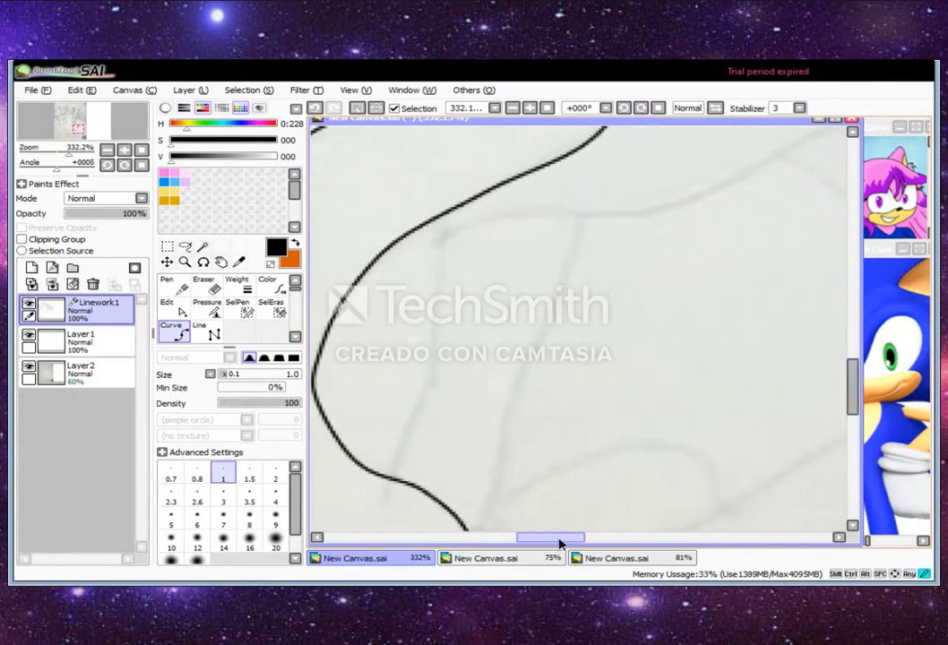
scroll(857, 381, up, 1)
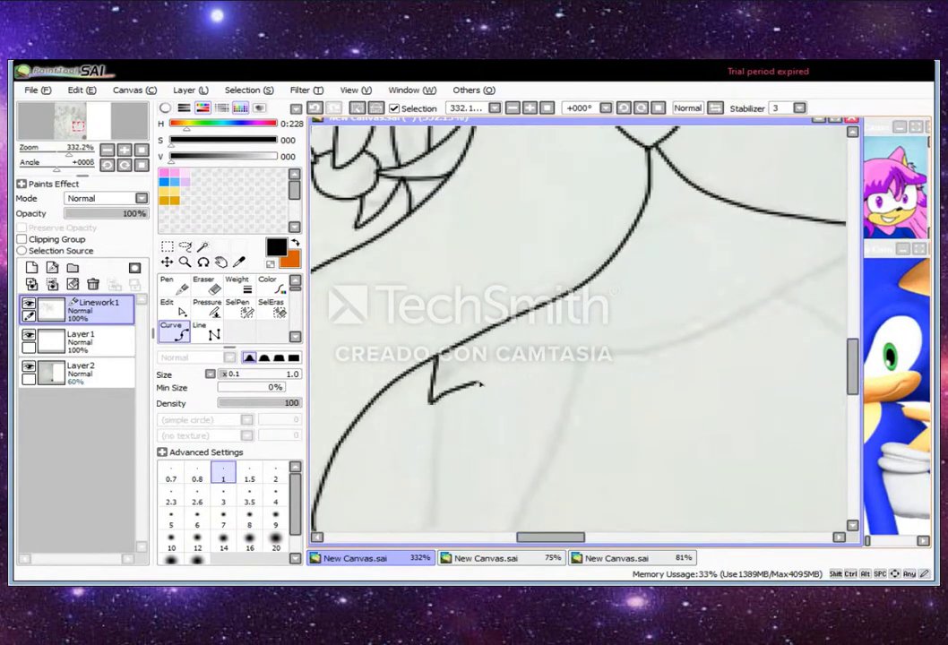
scroll(652, 431, right, 3)
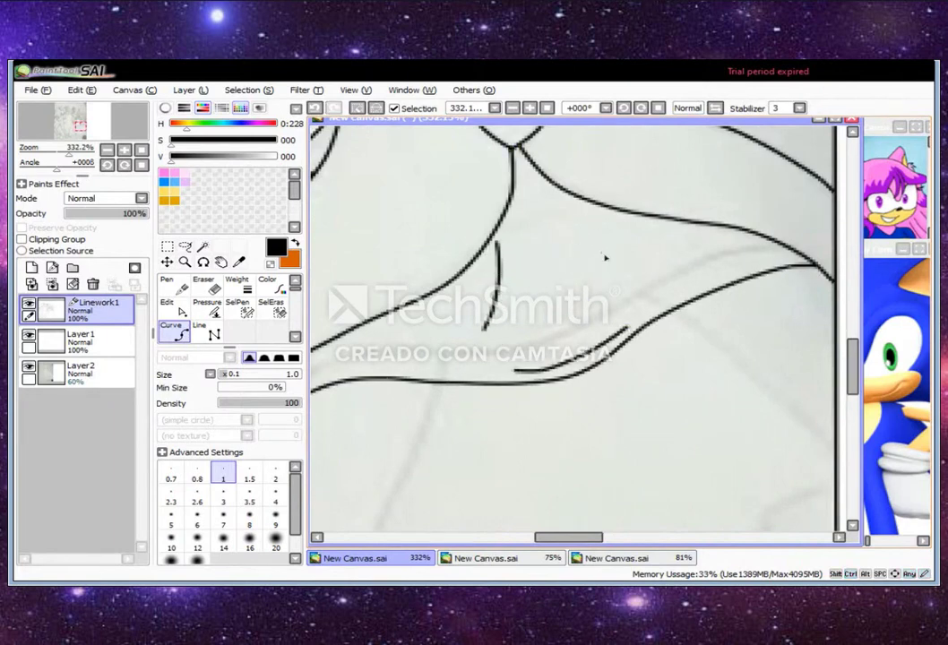
Trace both sides of the leg from the front hem down to the dress's back edge
scroll(842, 342, down, 3)
scroll(578, 332, left, 2)
click(645, 191)
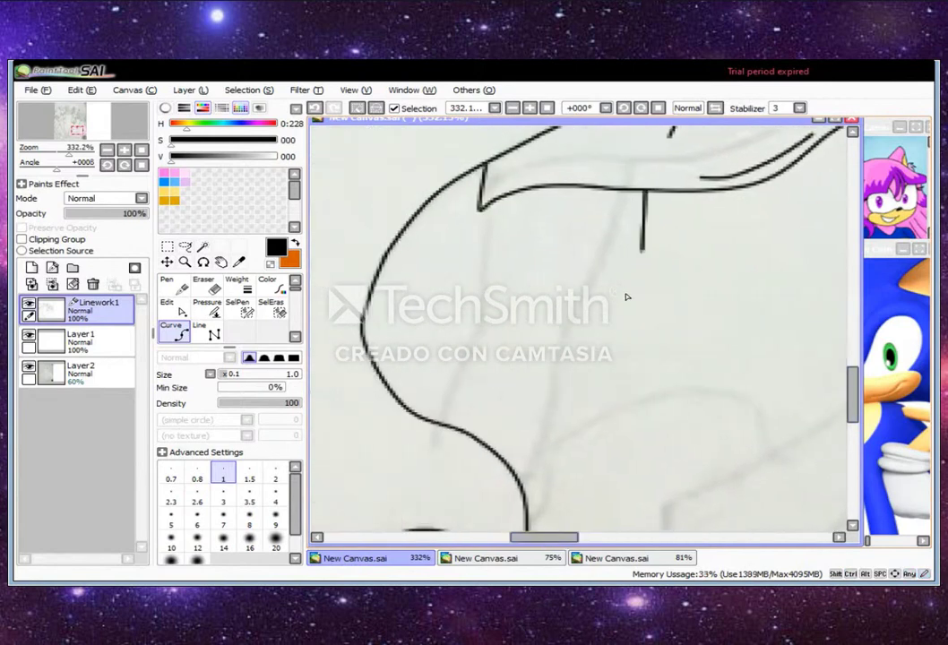
double_click(535, 489)
click(482, 204)
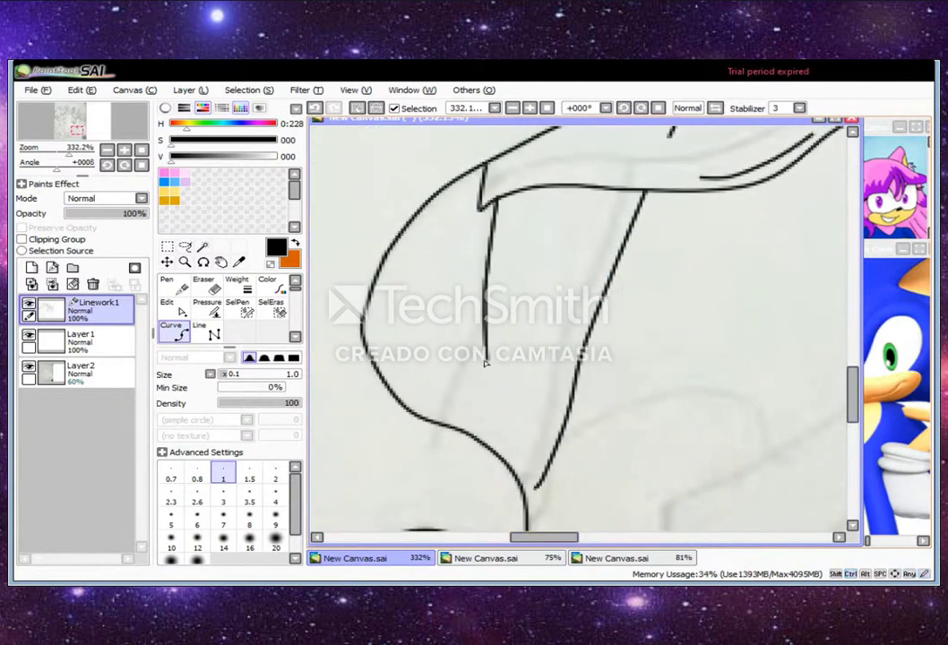
Trace the knee band beside the dress tip and the boot below it, including its side edges and inner strips
drag(845, 391, 857, 423)
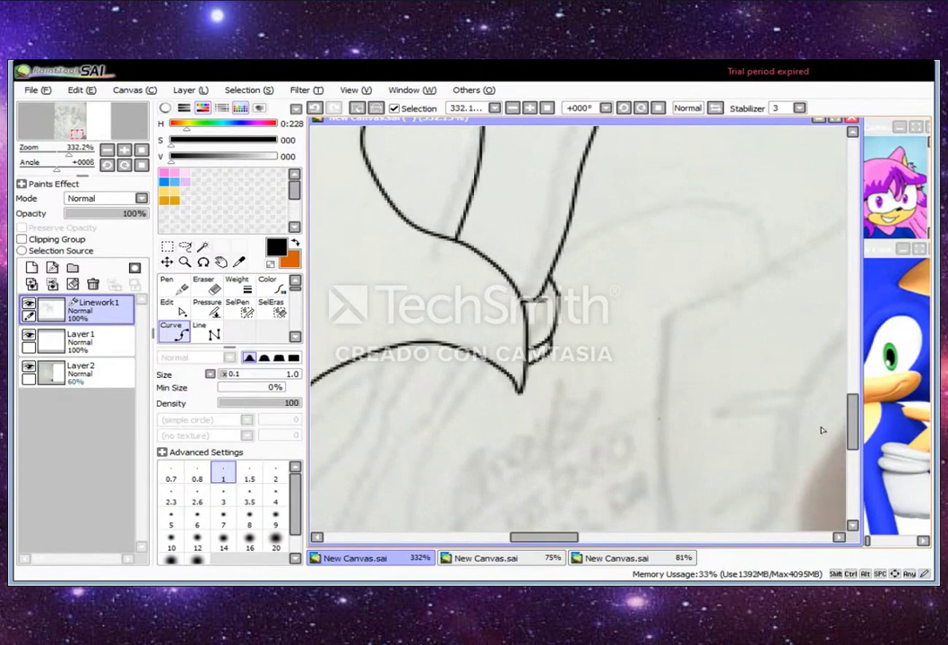
scroll(822, 430, down, 2)
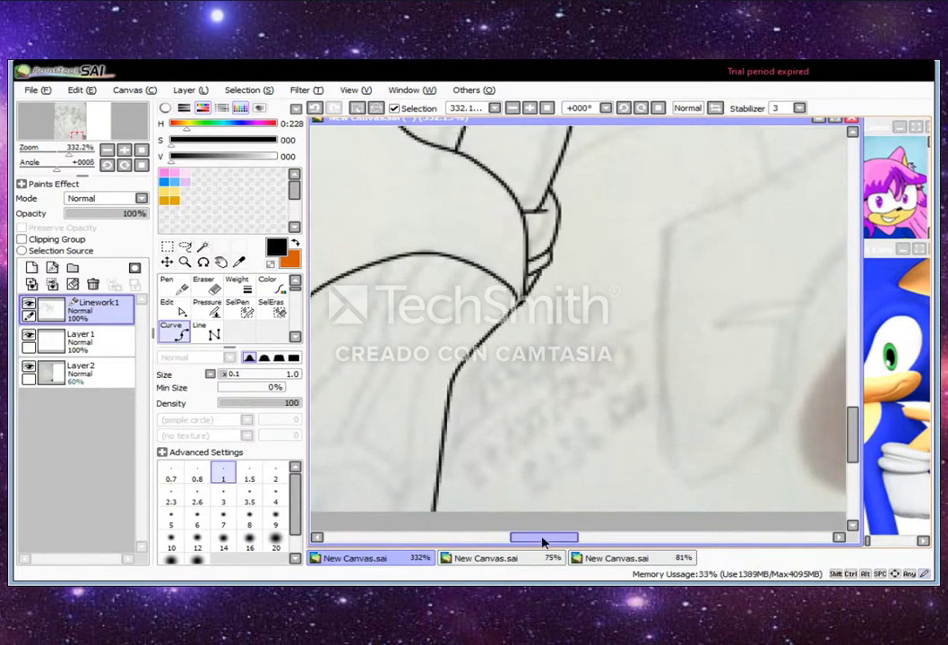
drag(542, 539, 526, 539)
mouse_move(496, 319)
mouse_down()
mouse_move(484, 356)
mouse_move(398, 439)
mouse_move(349, 518)
mouse_up()
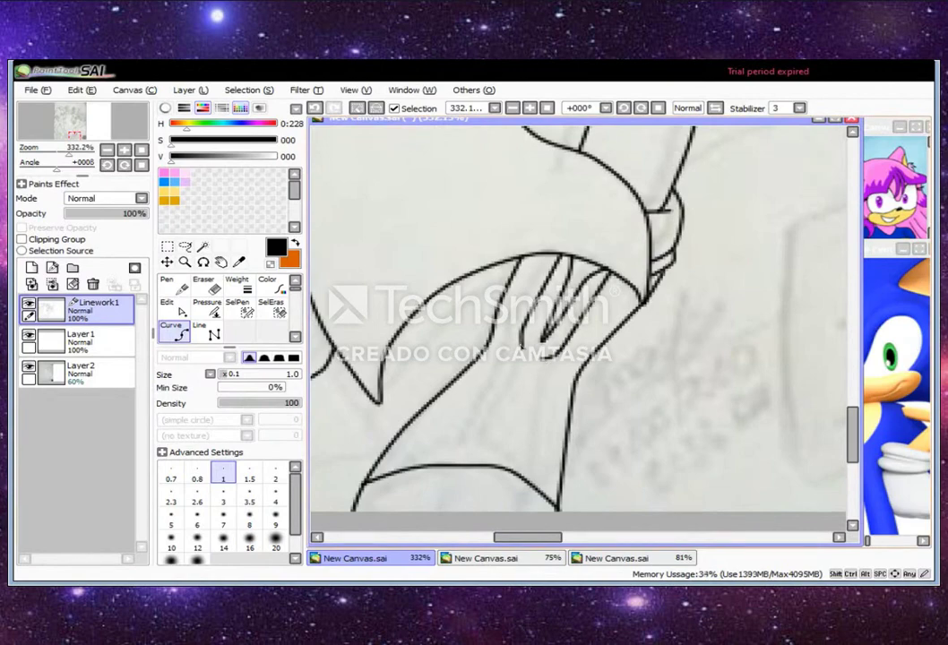
Trace the branching, hooked decoration down the front of the boot, using the reference picture as a guide
click(486, 557)
click(354, 557)
drag(497, 390, 484, 426)
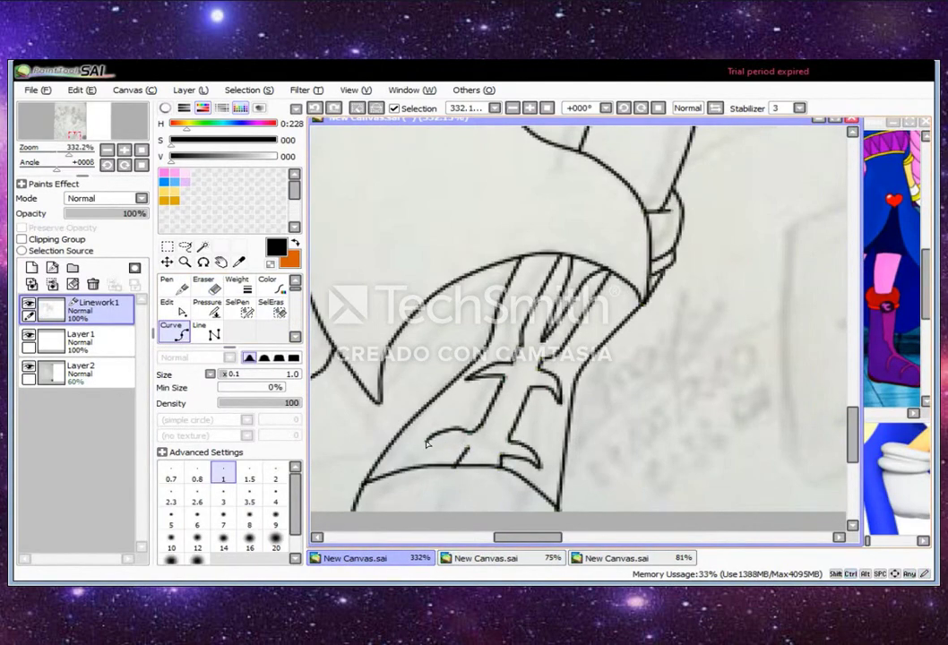
click(486, 558)
click(354, 558)
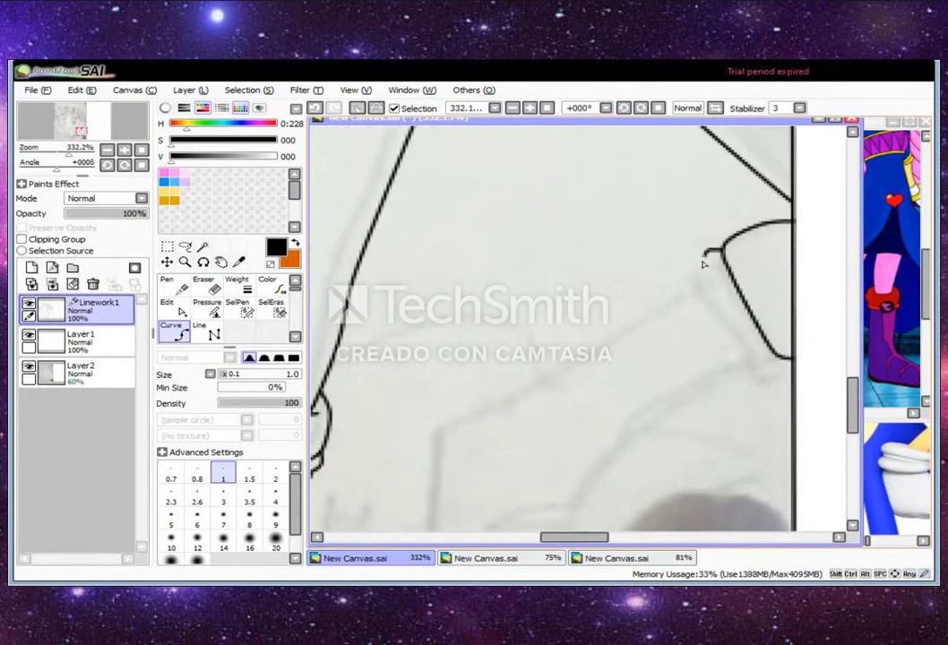
Trace the bent second boot's outline with its heel, sole edge and the trim line along its upper part
scroll(786, 384, down, 5)
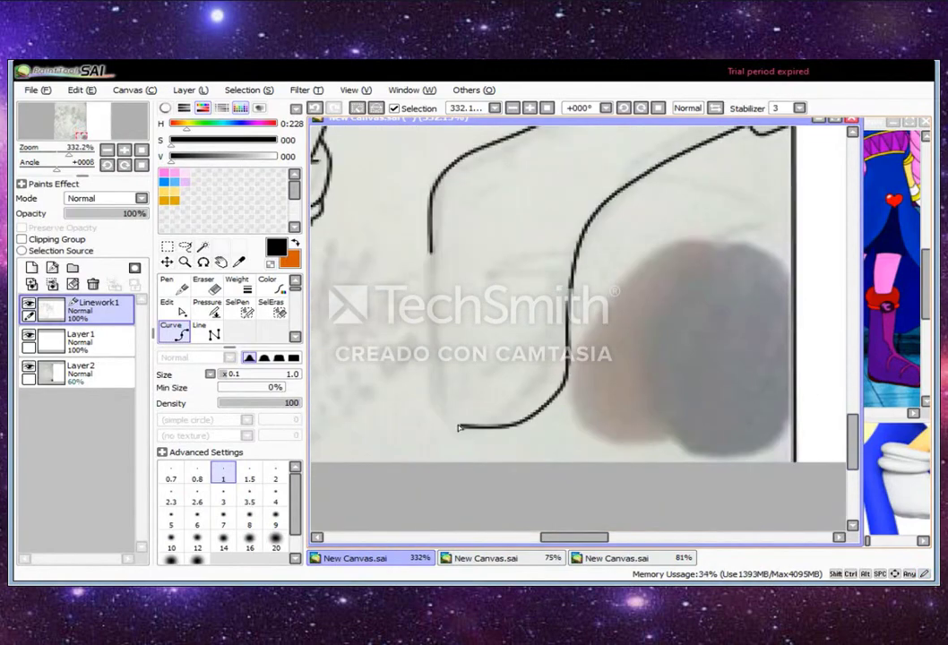
drag(416, 187, 440, 429)
scroll(440, 429, up, 5)
drag(502, 197, 609, 296)
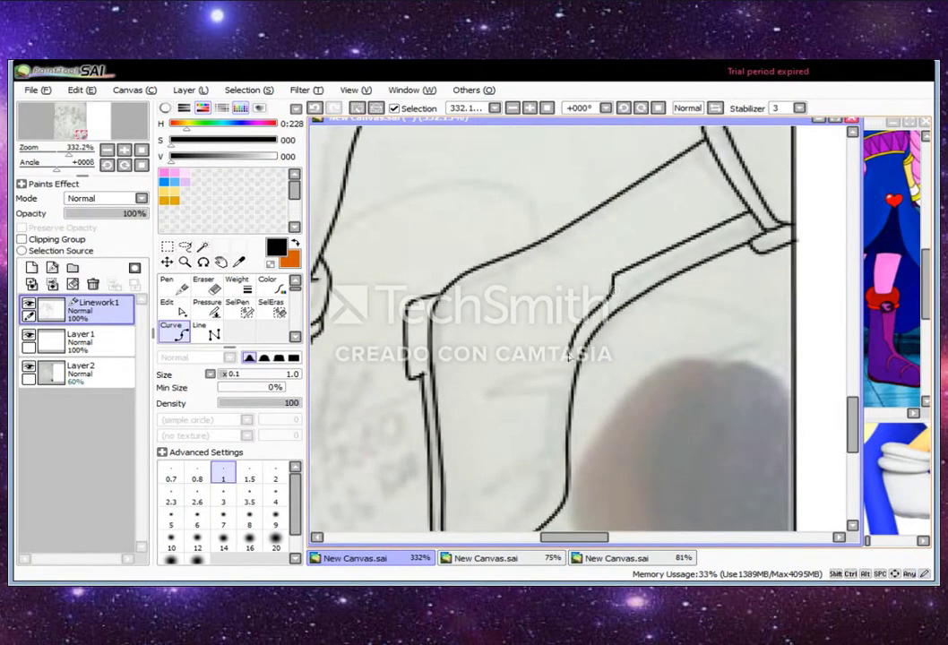
Trace the pointed spikes of the second boot's trim and the curved line between the two legs
scroll(537, 350, down, 4)
mouse_move(541, 353)
mouse_down()
mouse_move(504, 377)
mouse_move(555, 415)
mouse_up()
scroll(775, 428, up, 5)
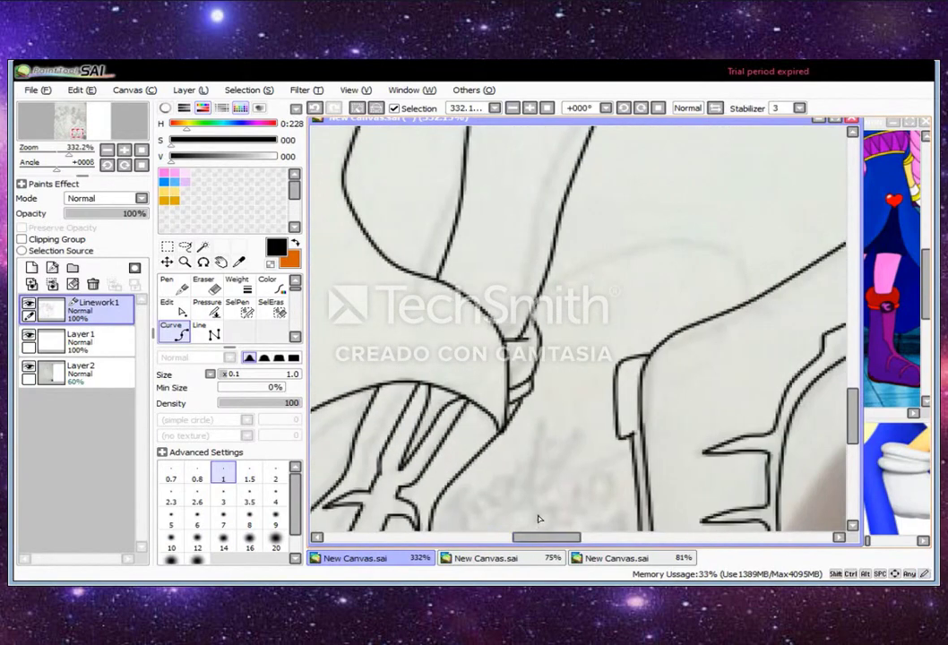
drag(538, 286, 753, 303)
Erase the cross line near the first boot's lower end and extend its decoration down to the canvas edge
scroll(578, 332, up, 5)
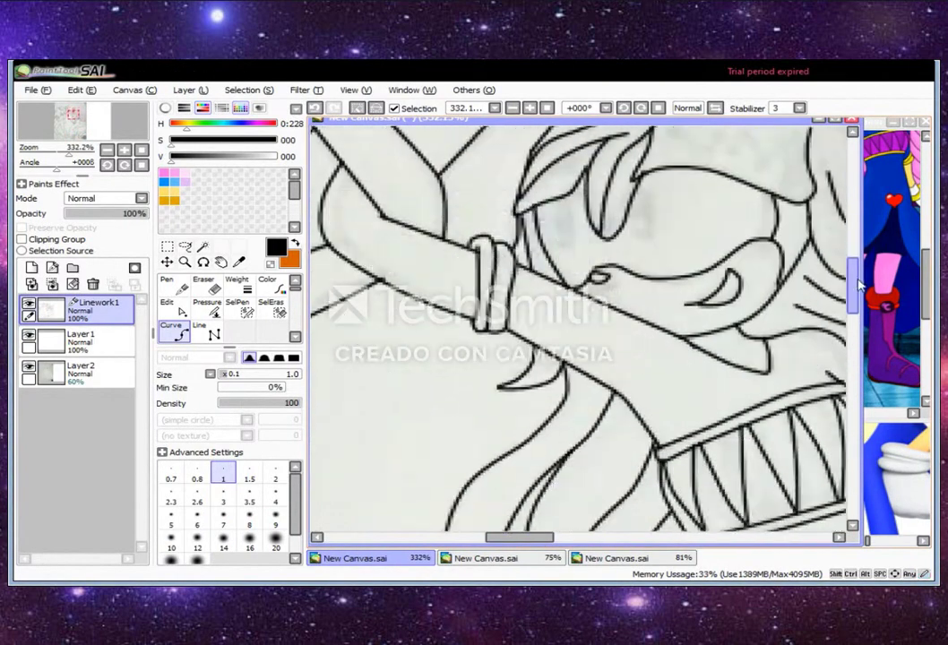
scroll(578, 332, down, 6)
scroll(706, 459, left, 5)
key(e)
click(175, 331)
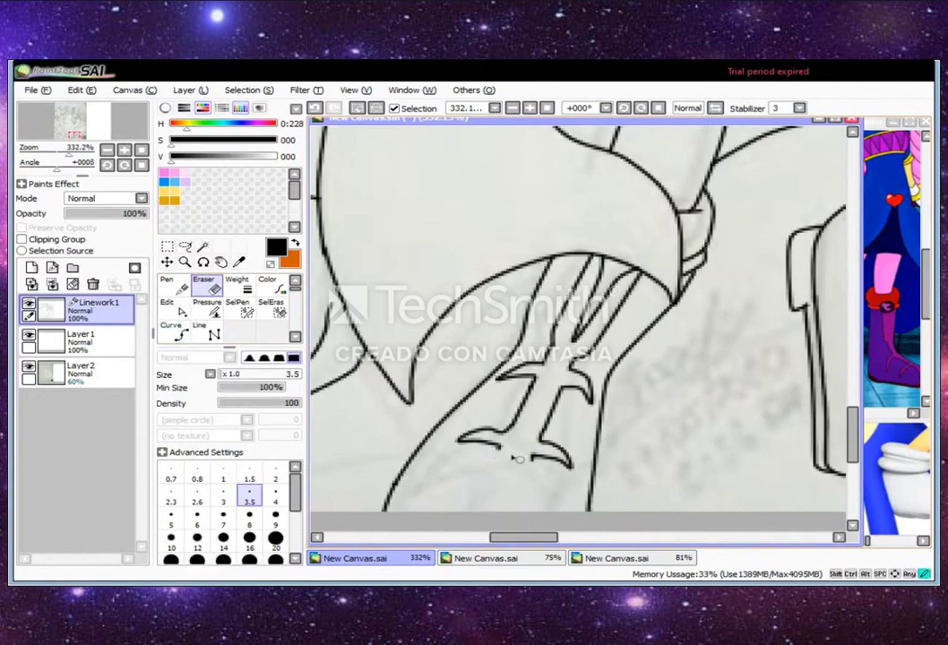
click(498, 441)
double_click(499, 495)
click(468, 437)
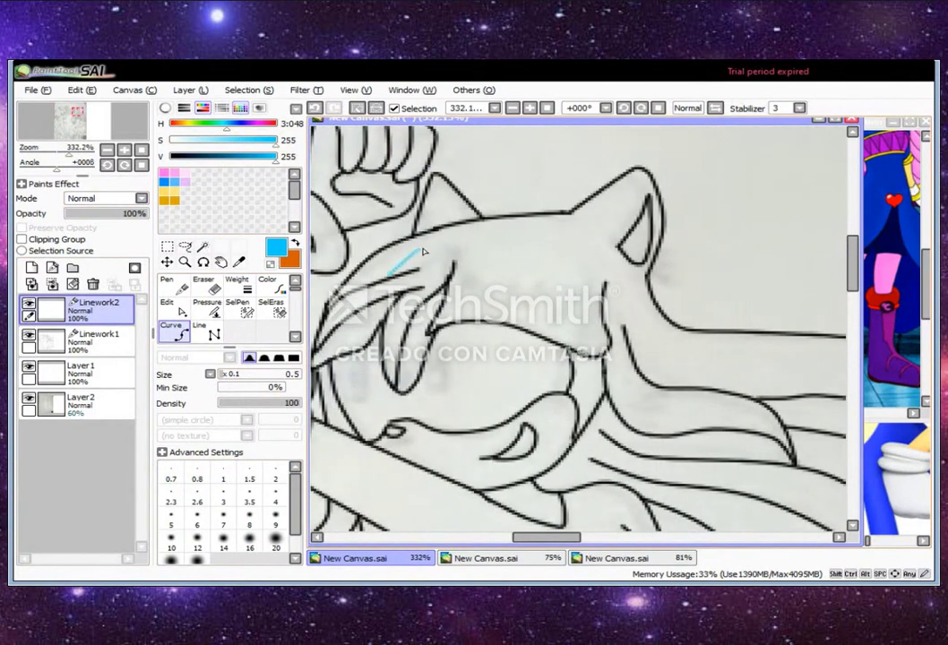
Draw light-blue zigzag lines across the female character's hair on the Linework2 layer at size 0.5
drag(424, 252, 447, 256)
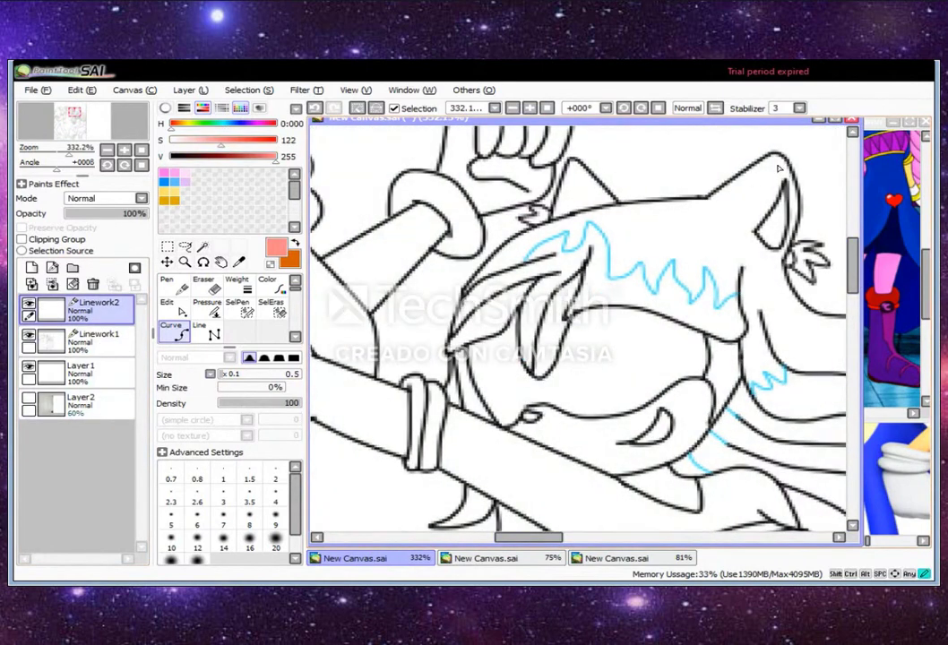
key(Return)
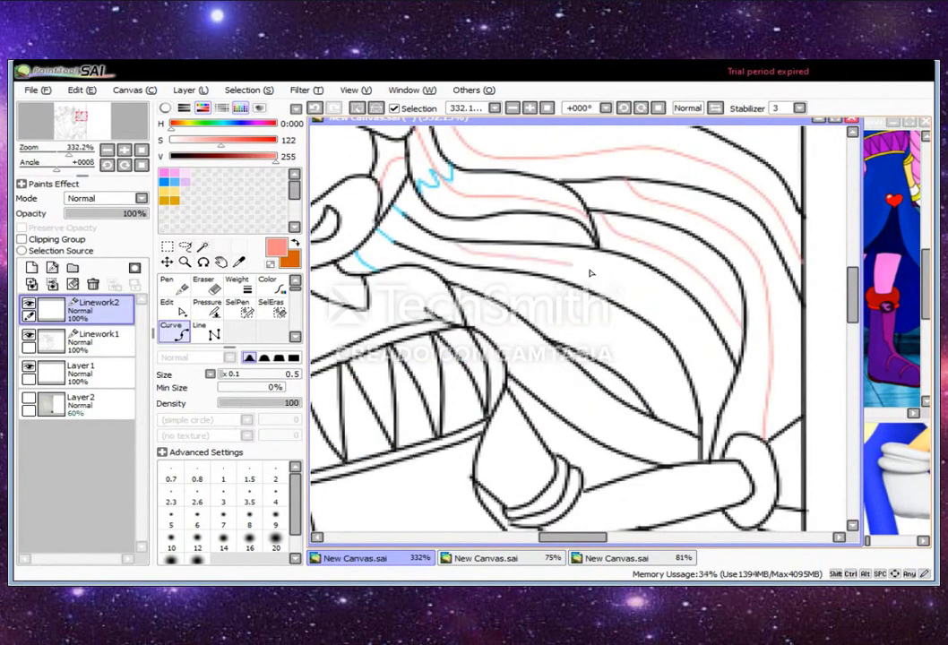
Draw salmon shading lines along the long hair strands and the tied ponytail on Linework2
click(591, 273)
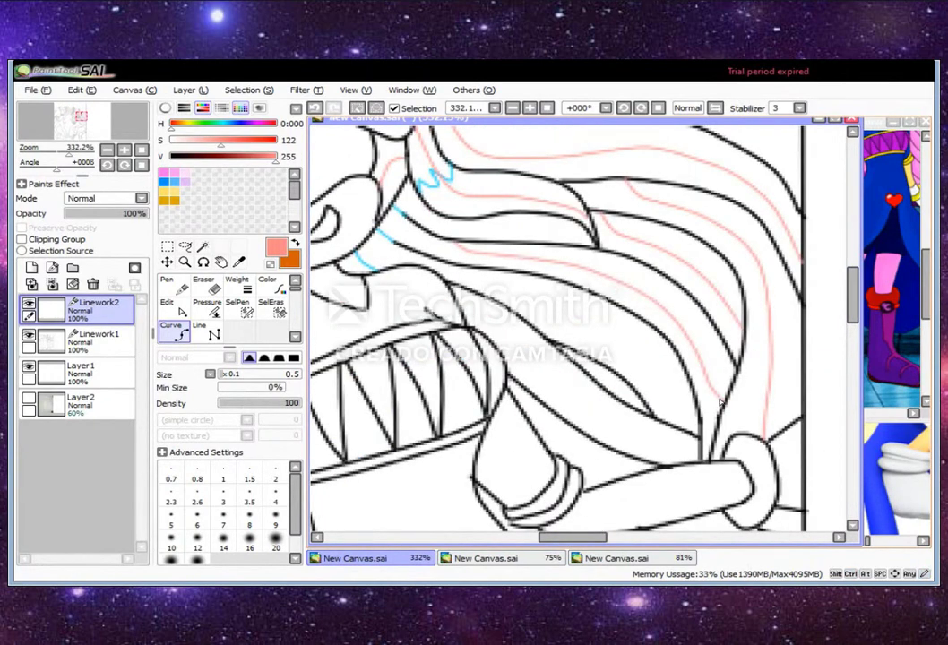
scroll(563, 329, down, 2)
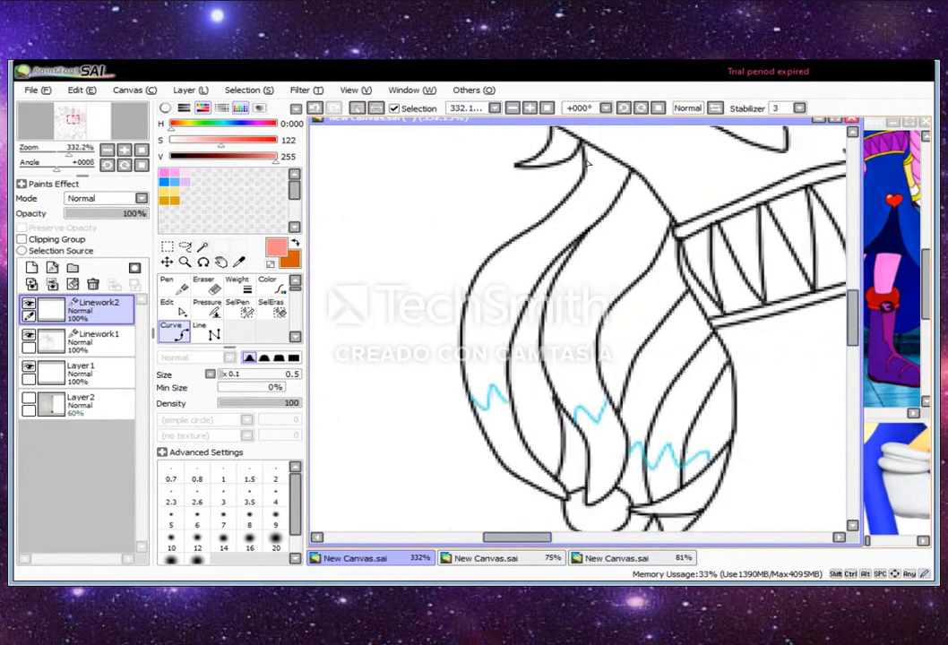
click(631, 211)
click(633, 327)
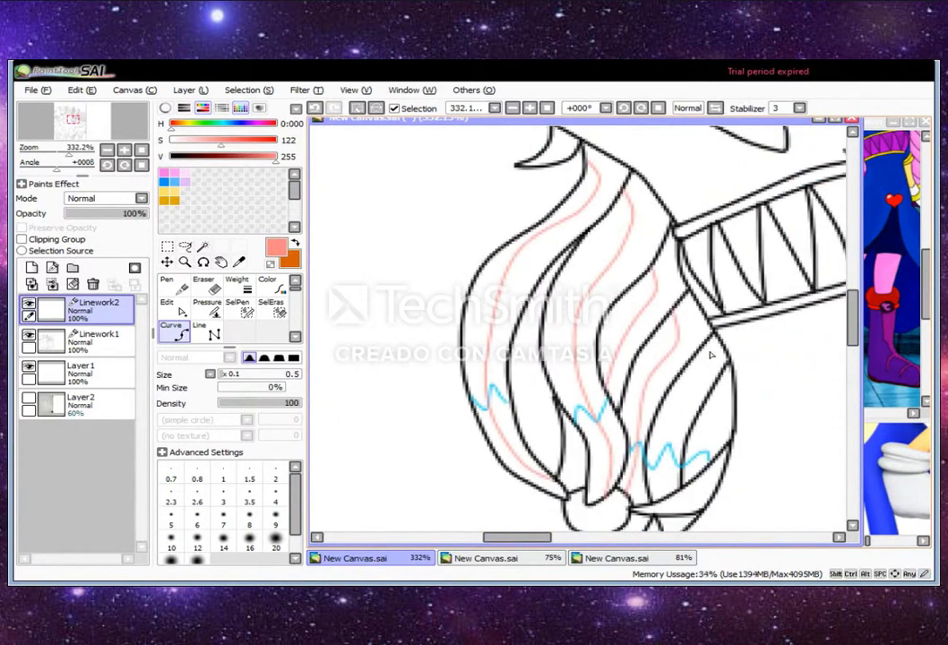
Add salmon shading lines to the female character's arms, torso and dress folds
scroll(711, 355, down, 3)
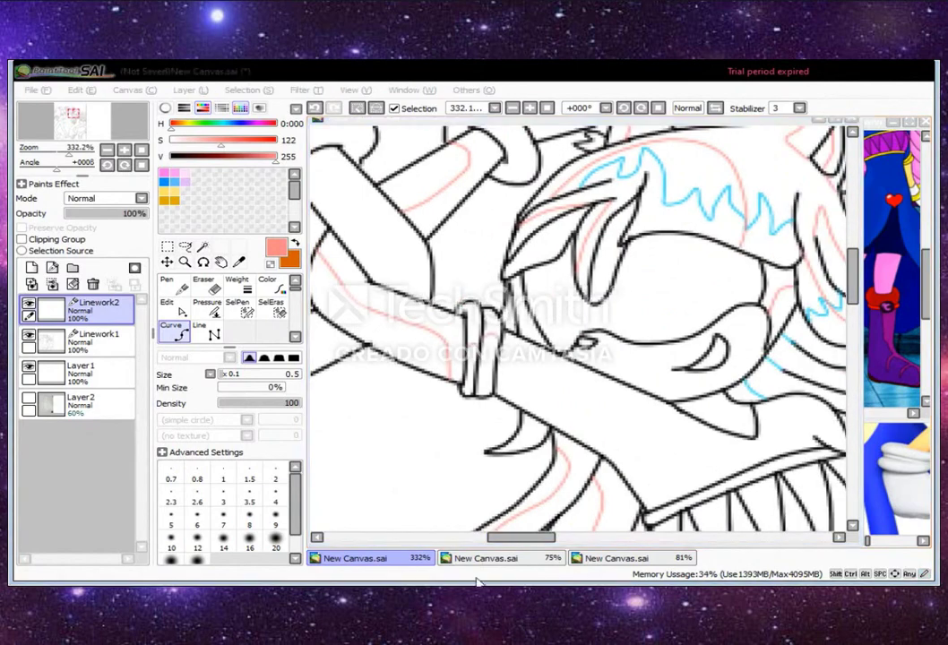
scroll(668, 309, down, 5)
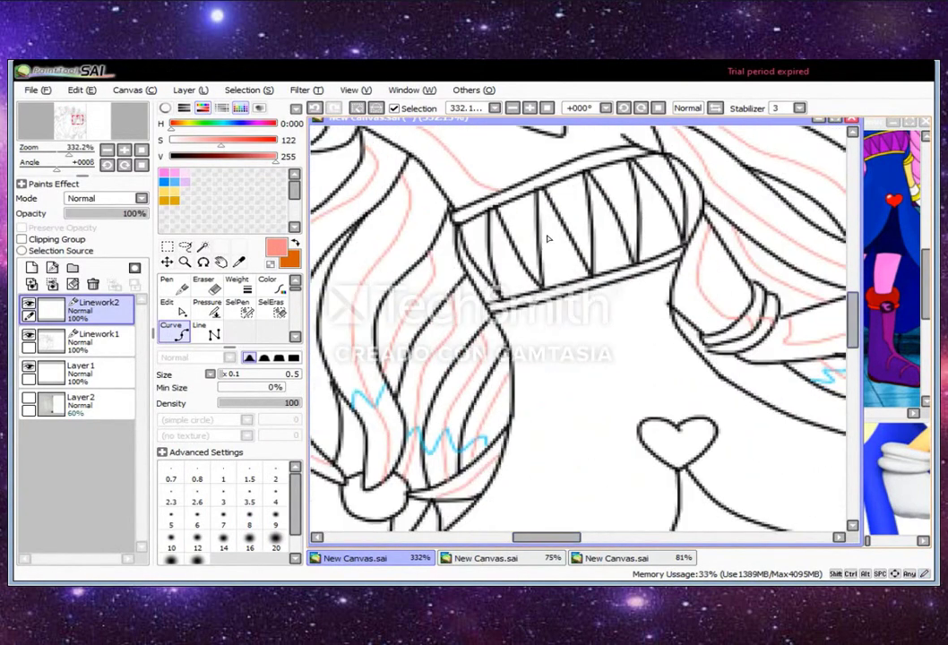
scroll(549, 239, down, 10)
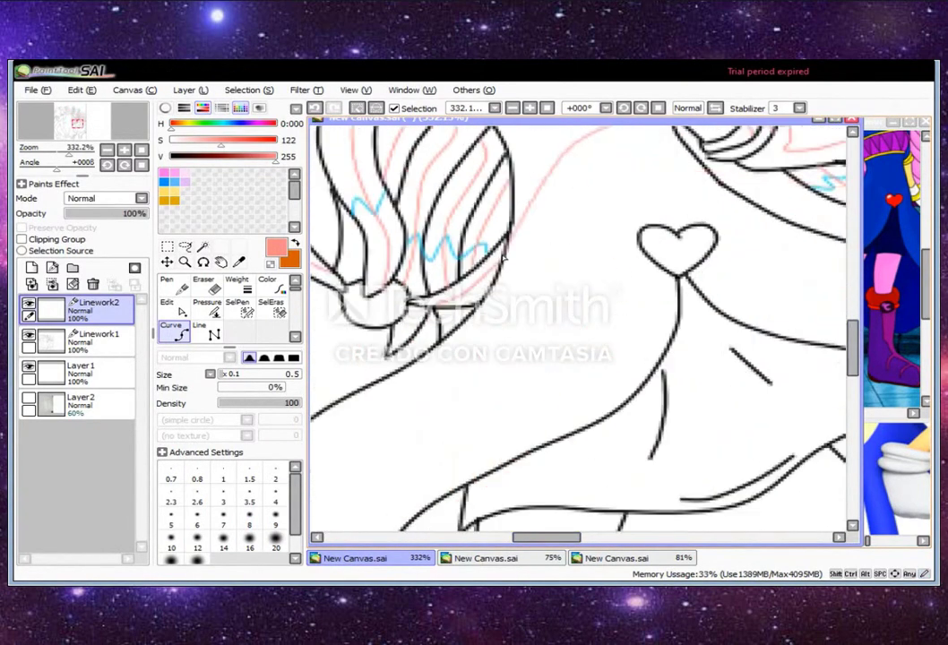
scroll(518, 296, up, 8)
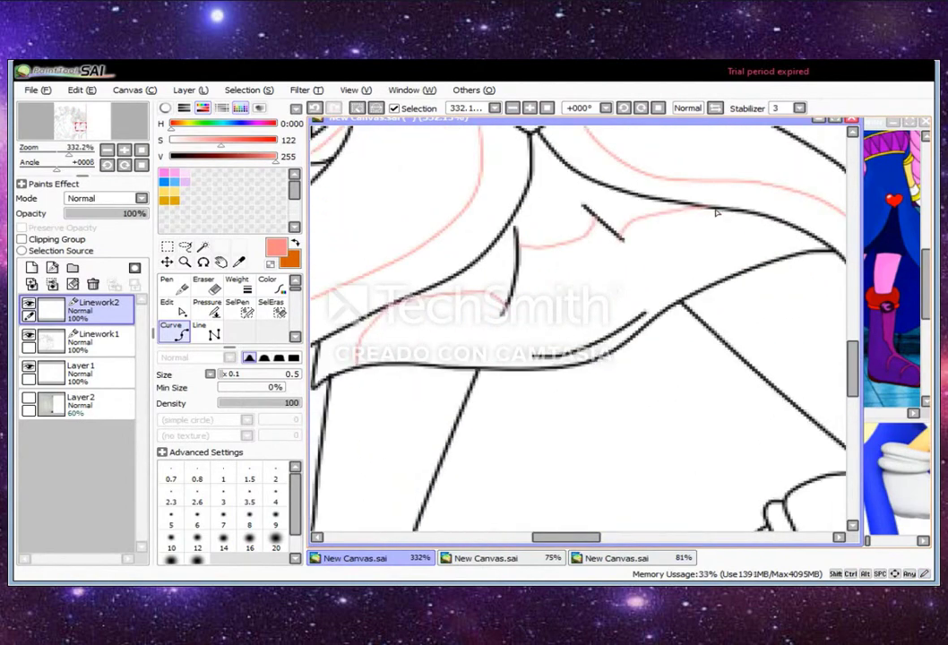
Add salmon shading lines to the dress's back panel, the legs and both boots
scroll(717, 212, down, 5)
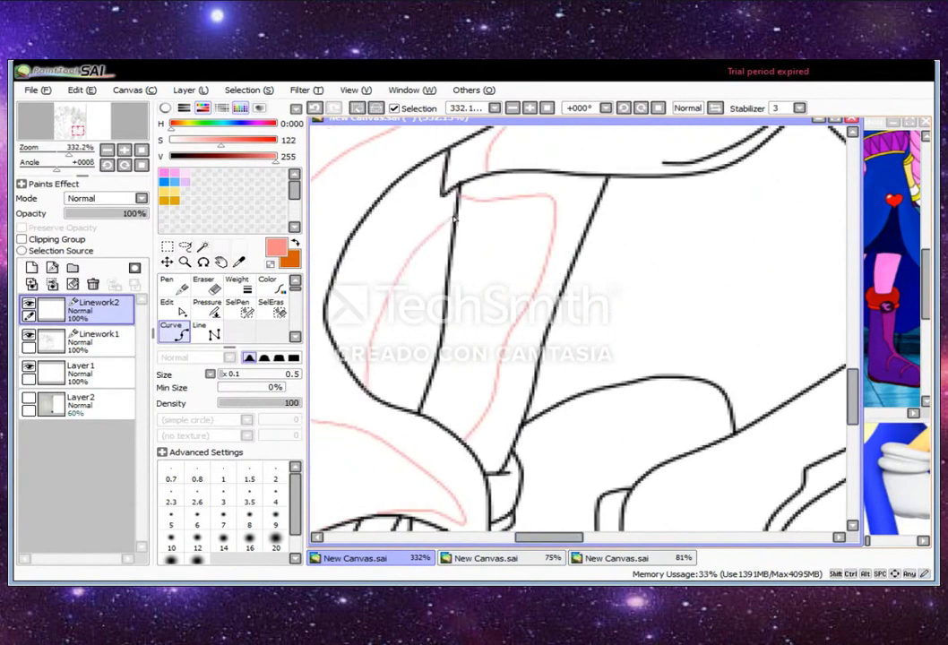
scroll(454, 220, down, 6)
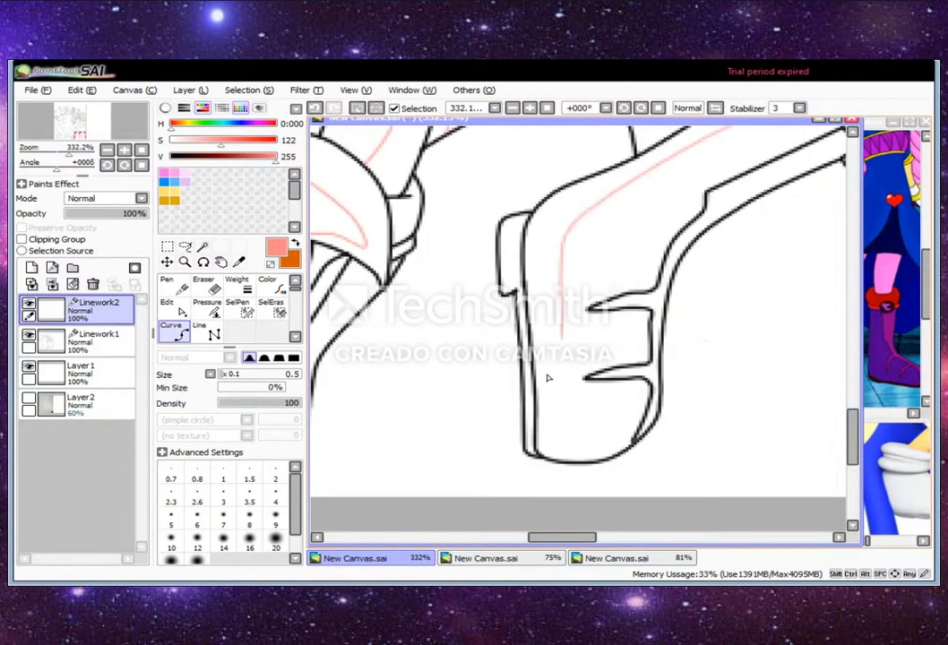
scroll(682, 275, down, 6)
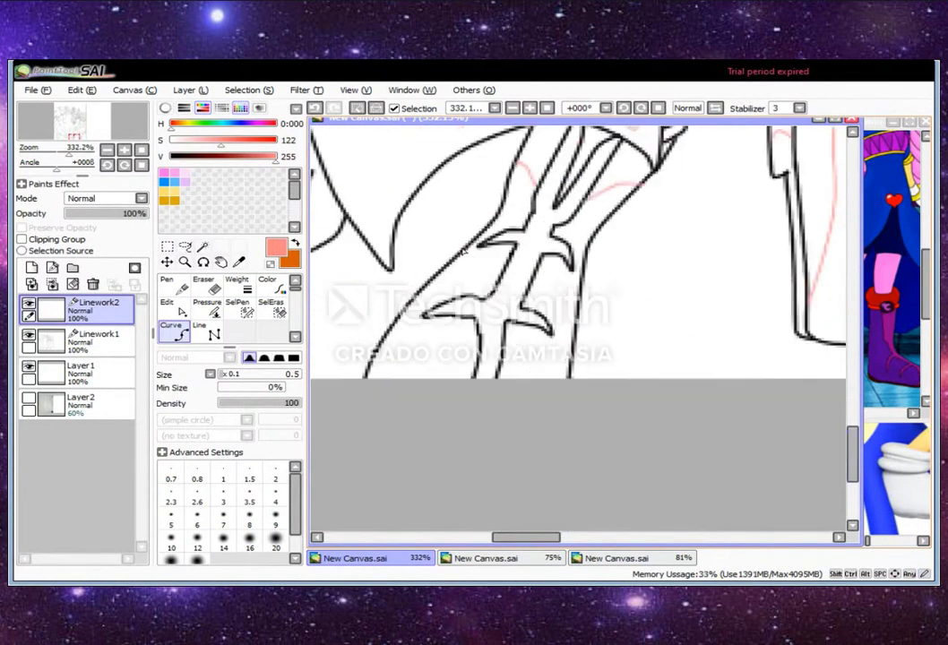
Add salmon shading lines to the male hedgehog's ear, quills, lowered fist, torso and back spines on Linework2
scroll(442, 354, up, 10)
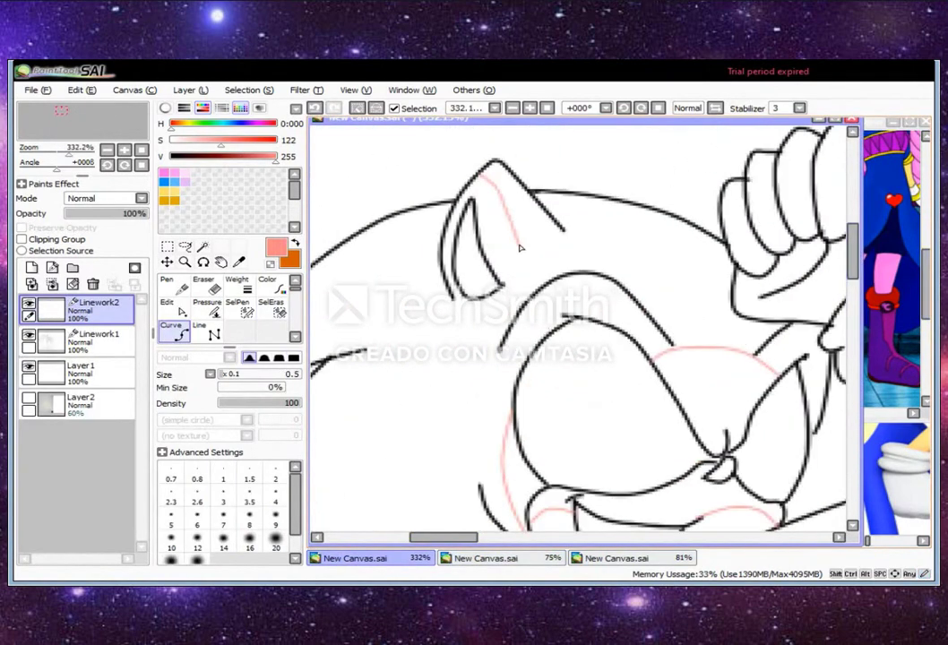
scroll(551, 232, down, 5)
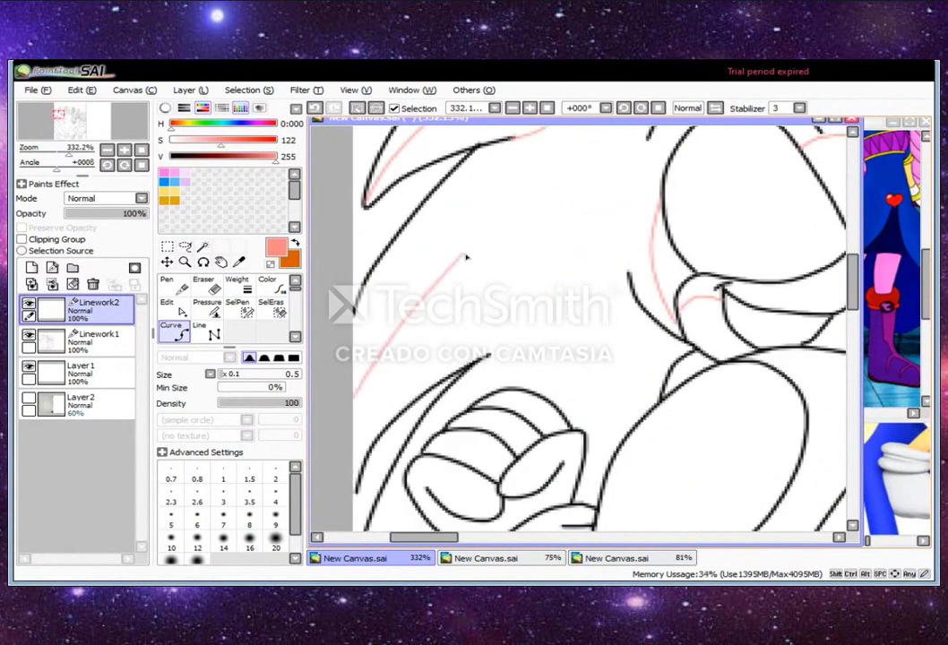
mouse_move(856, 305)
mouse_down()
mouse_move(855, 323)
mouse_move(870, 309)
mouse_up()
scroll(386, 337, right, 3)
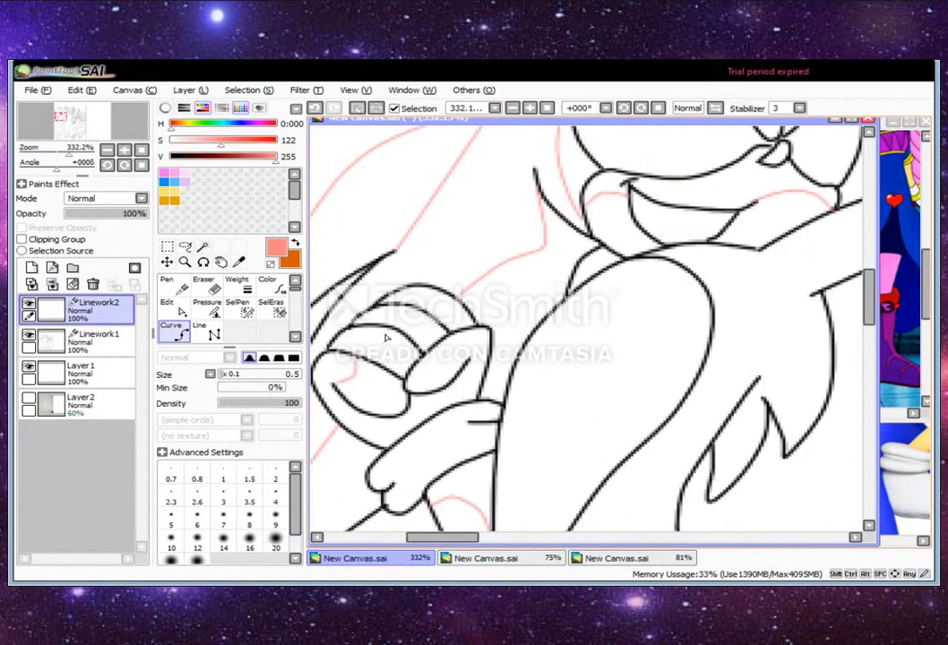
scroll(512, 514, right, 3)
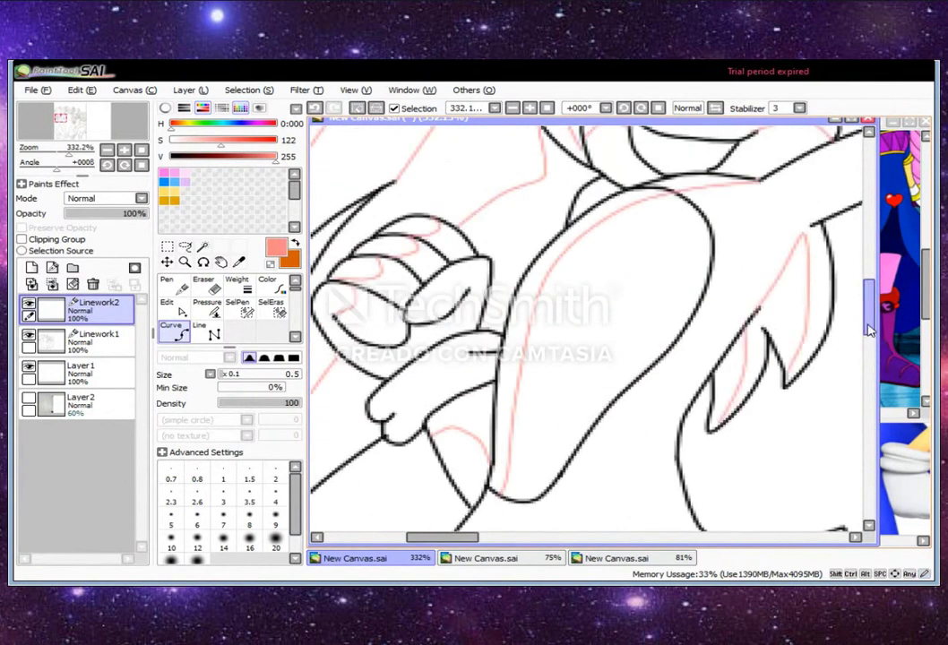
Draw salmon shading lines down the male hedgehog's legs and around his sock cuffs and shoes
scroll(710, 305, up, 2)
scroll(710, 304, up, 2)
drag(868, 242, 868, 363)
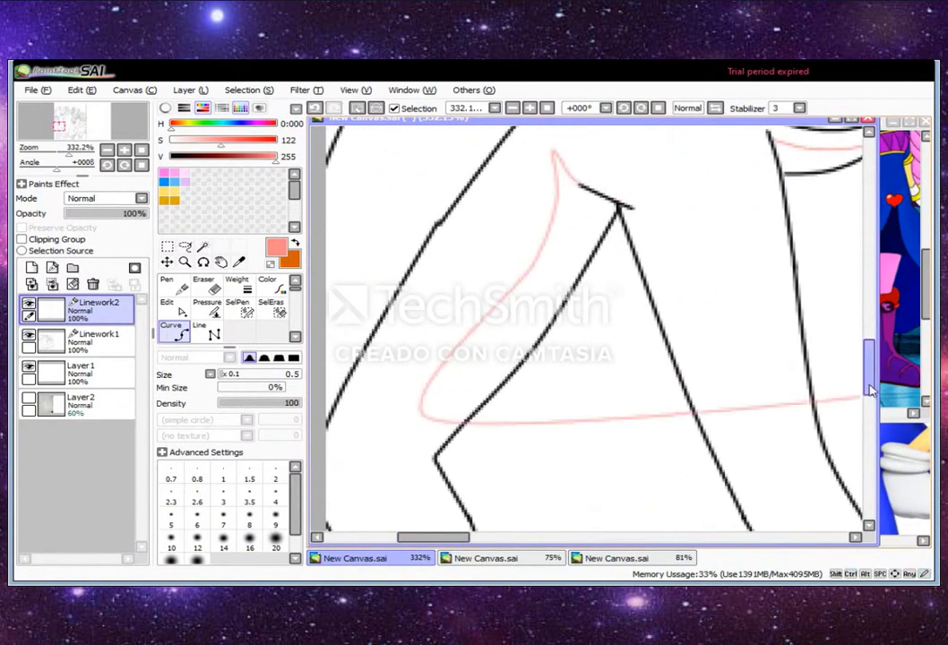
scroll(500, 306, down, 2)
scroll(500, 306, left, 2)
scroll(500, 306, down, 3)
scroll(695, 363, right, 3)
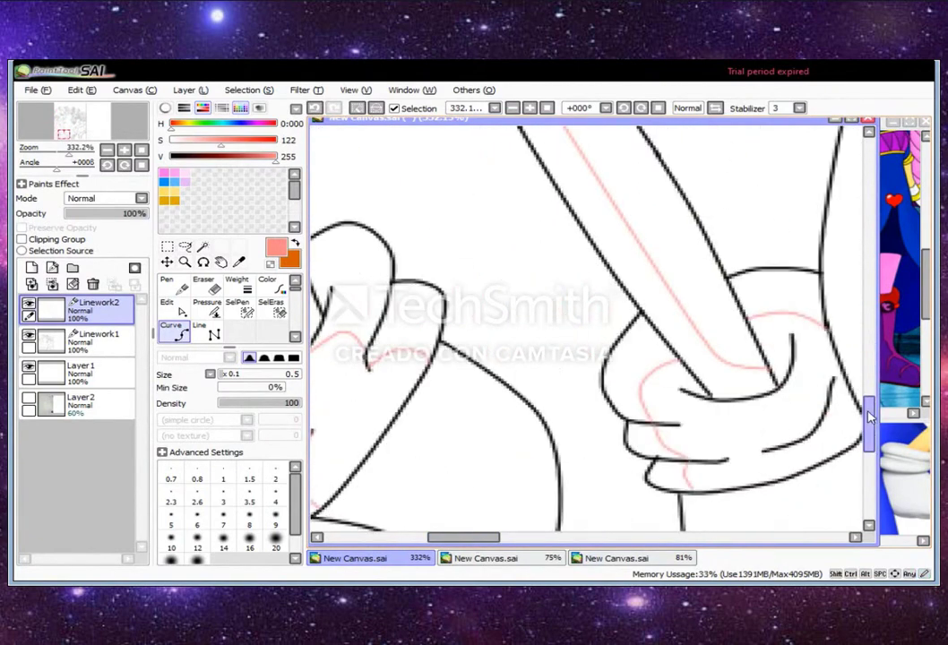
Add salmon shading lines to the raised hands' fingers and palms, and to the male hedgehog's glove cuff
scroll(869, 417, down, 3)
scroll(869, 416, up, 5)
scroll(509, 174, right, 2)
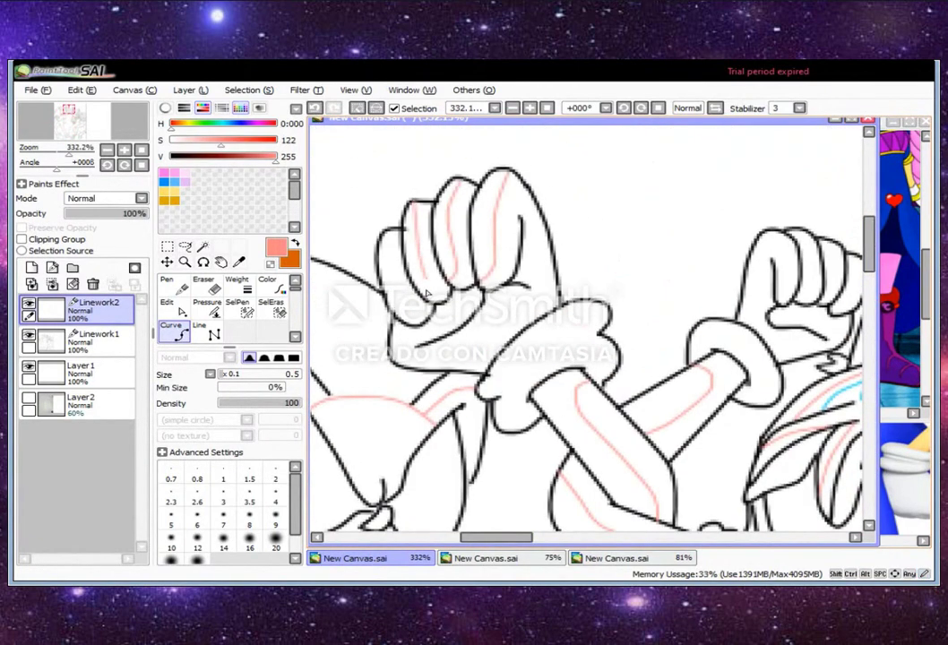
scroll(508, 392, right, 2)
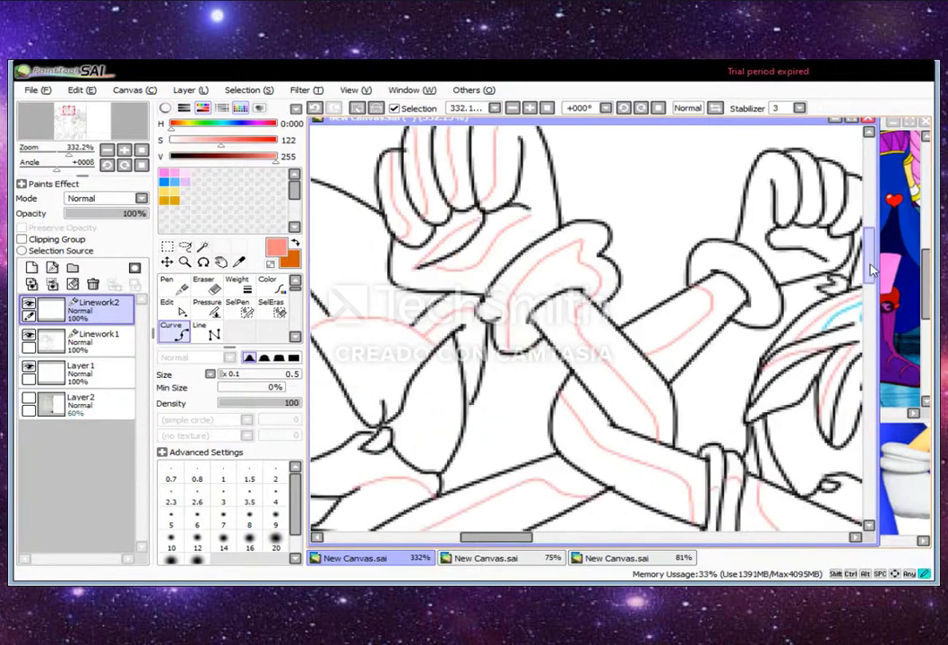
scroll(514, 466, down, 6)
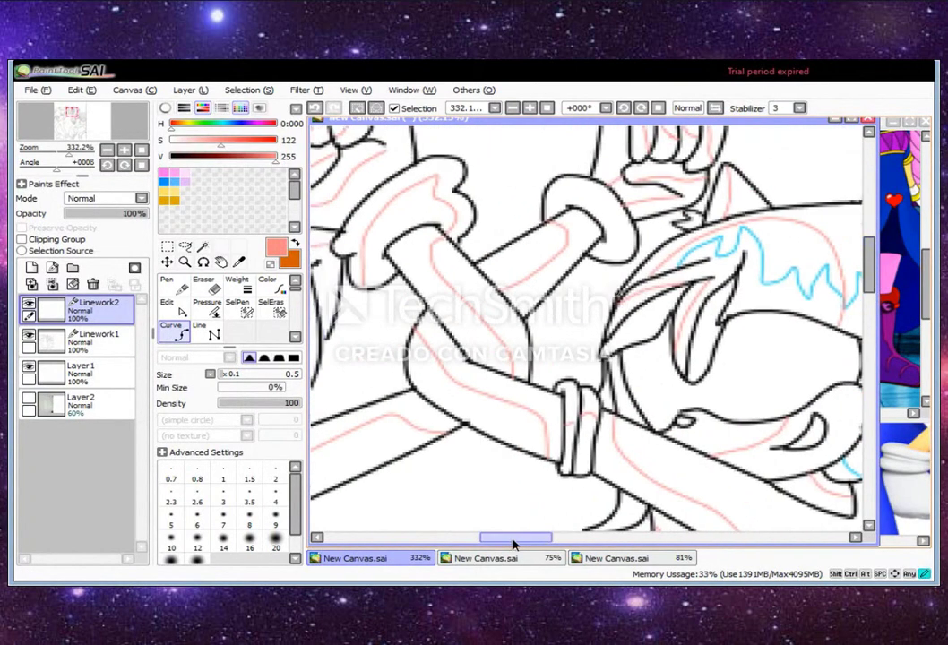
scroll(555, 284, left, 2)
scroll(492, 355, up, 5)
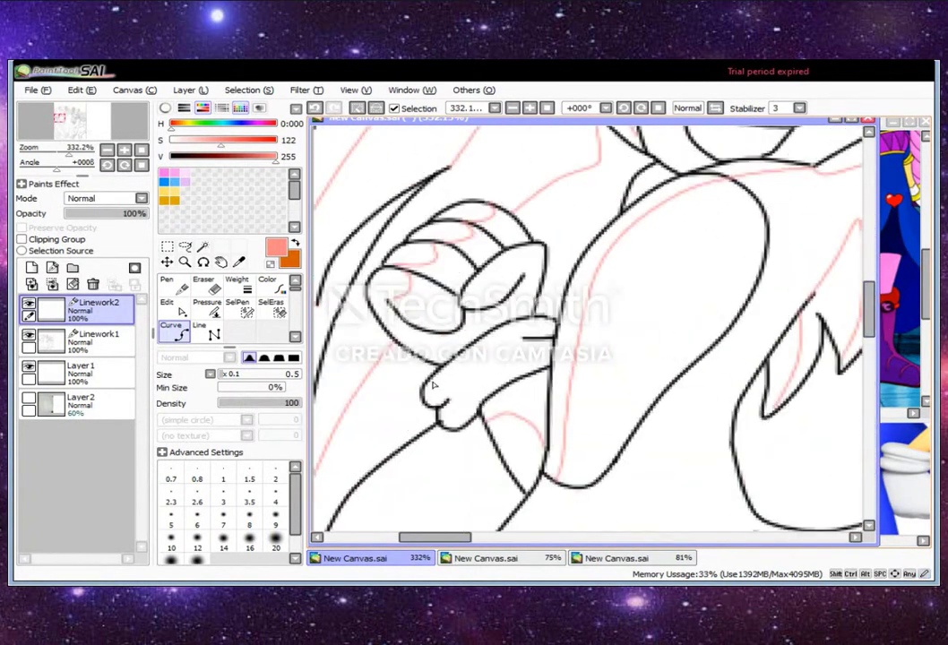
Select the shaded glove areas with the Magic Wand and fill them light grey (value 238) on Layer9, consulting the reference images
click(874, 473)
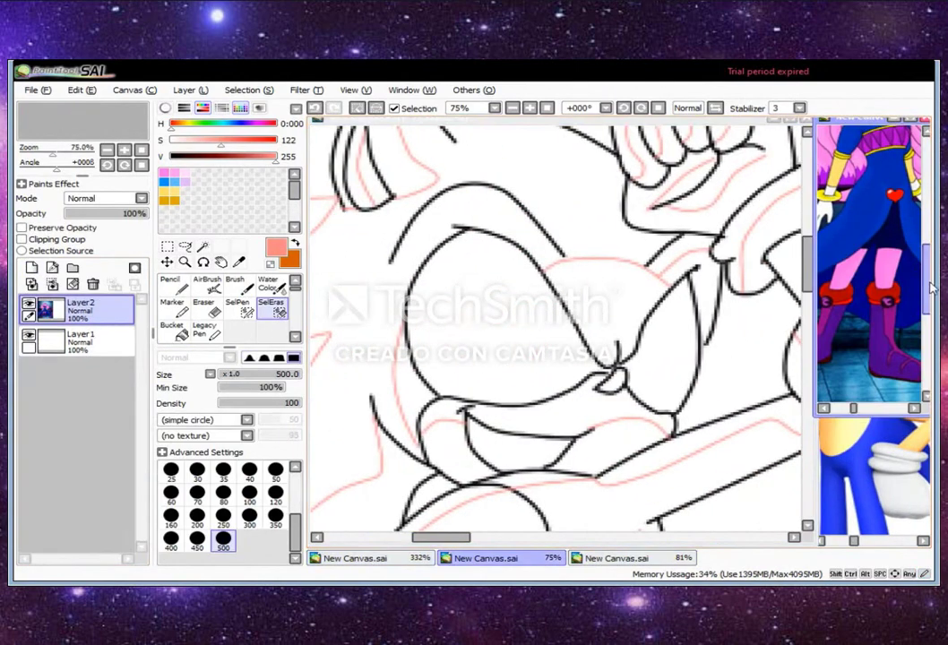
scroll(870, 268, up, 5)
scroll(717, 269, up, 4)
key(w)
click(766, 235)
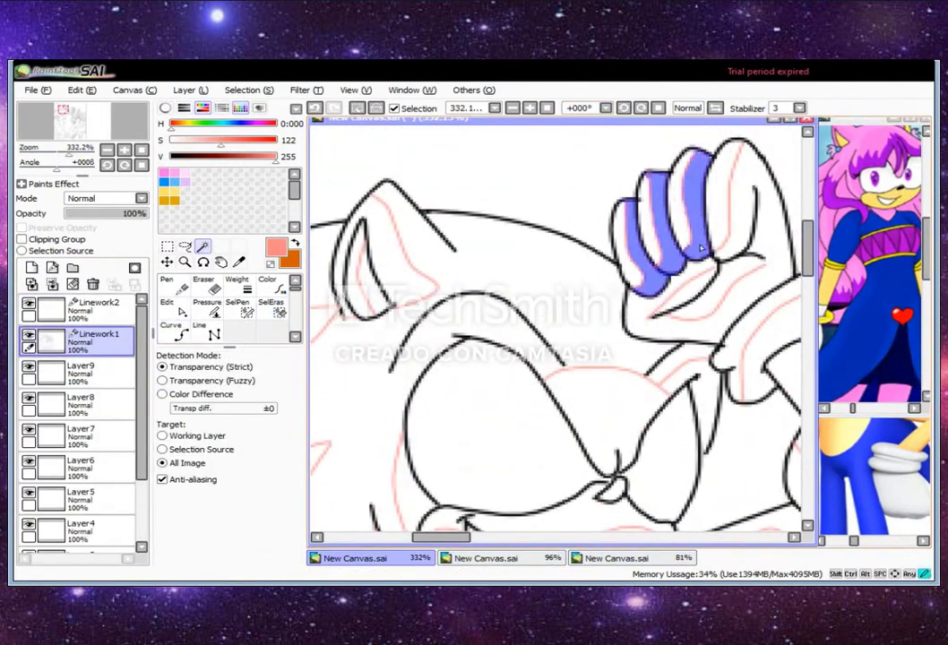
click(80, 372)
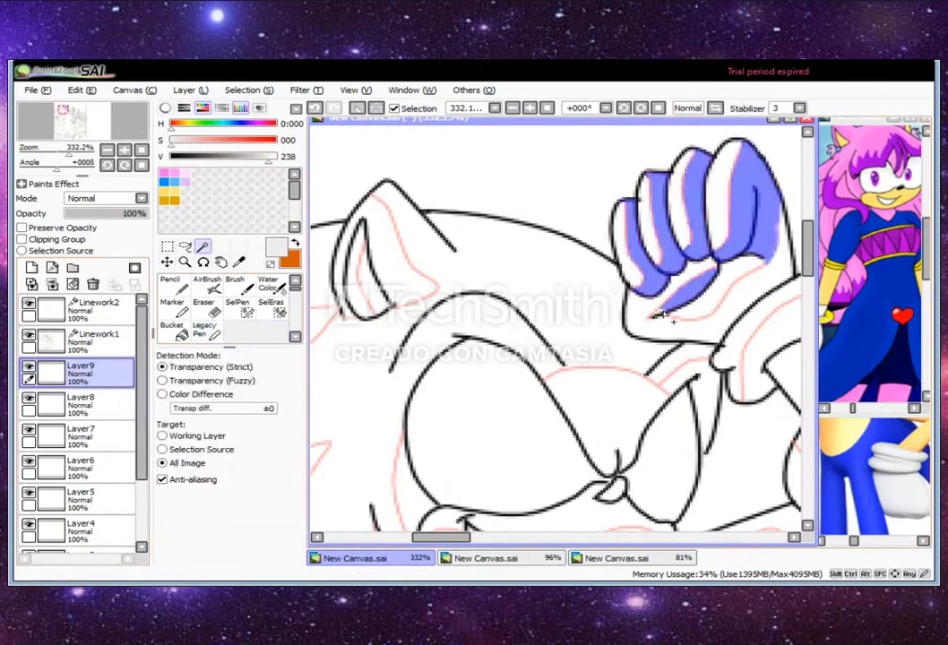
scroll(751, 274, down, 6)
click(270, 306)
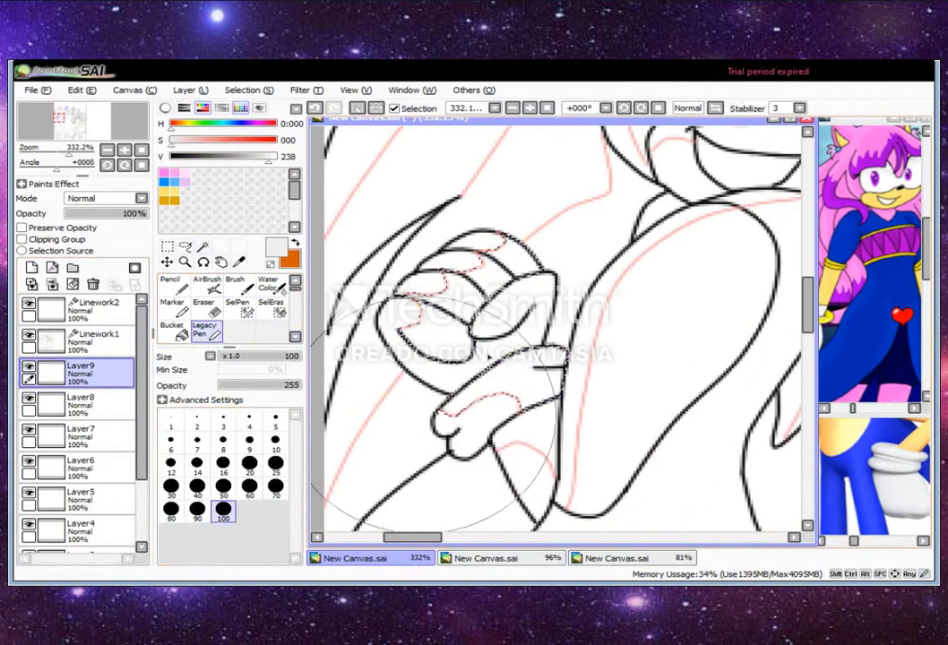
scroll(627, 322, down, 3)
scroll(661, 328, up, 3)
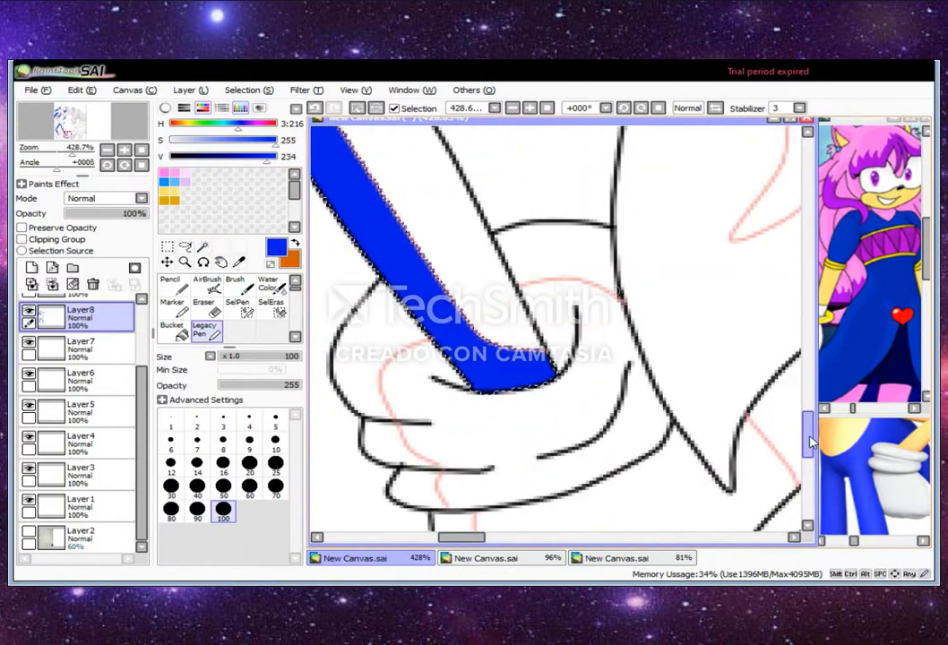
Fill the shaded areas of the male hedgehog's quills, ear, face edge and legs on Layer8 with blue, saturation 245 and value 234
drag(811, 441, 808, 269)
drag(453, 537, 429, 542)
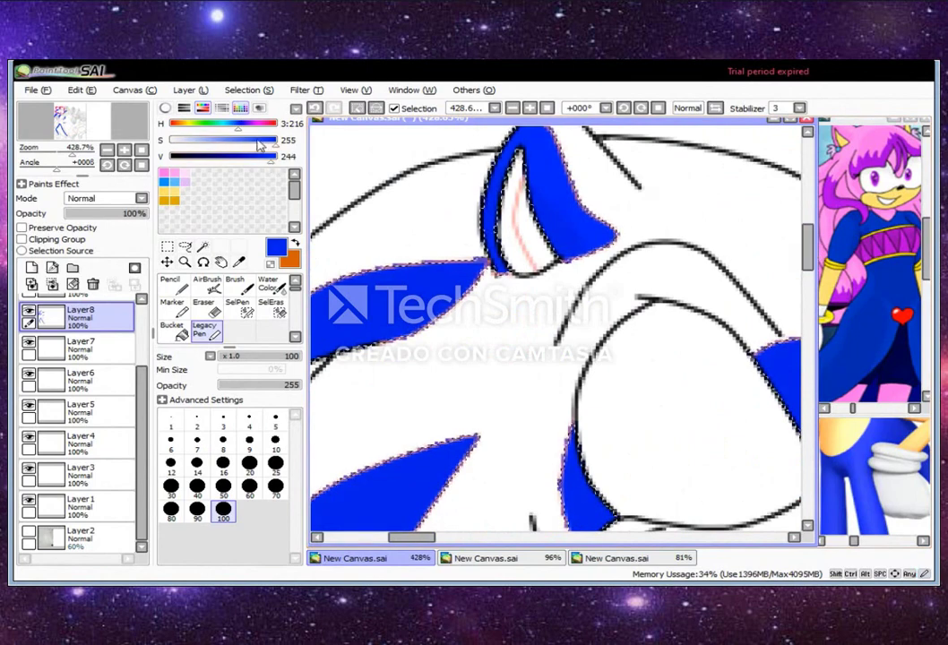
scroll(315, 130, down, 2)
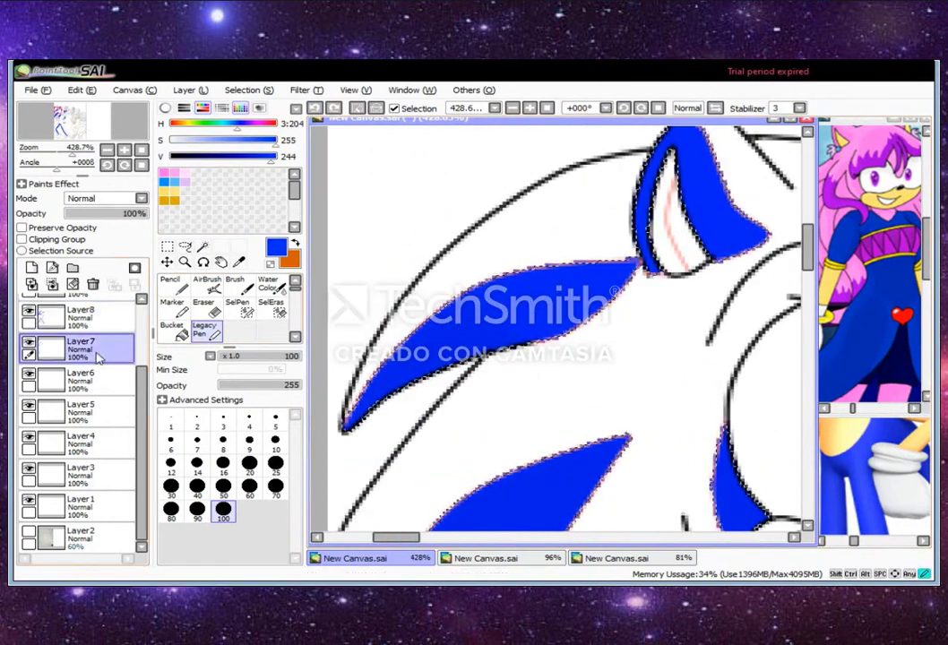
click(270, 307)
drag(811, 260, 728, 347)
click(203, 247)
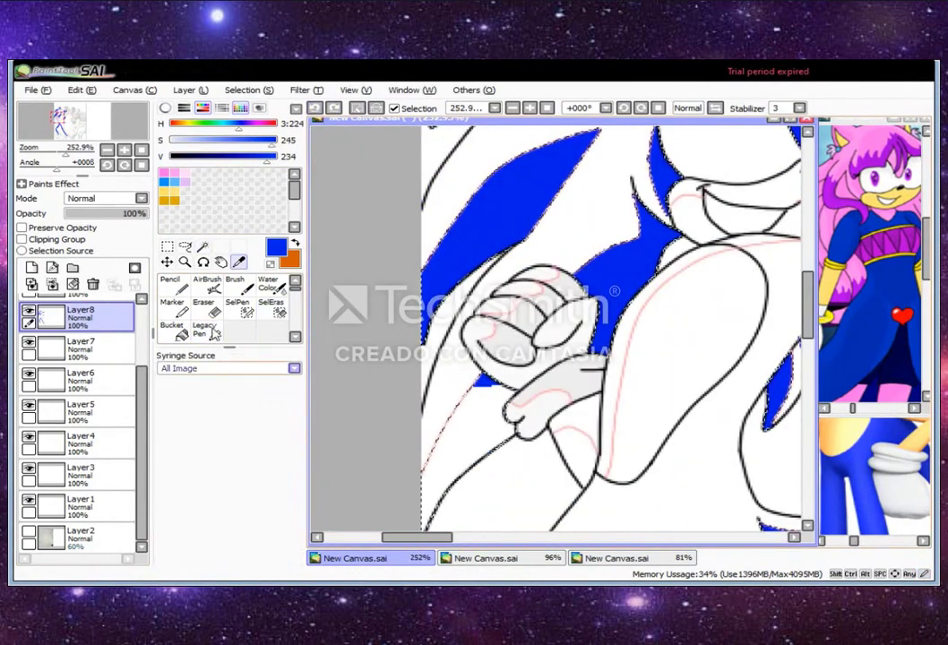
scroll(809, 337, down, 4)
scroll(578, 327, up, 5)
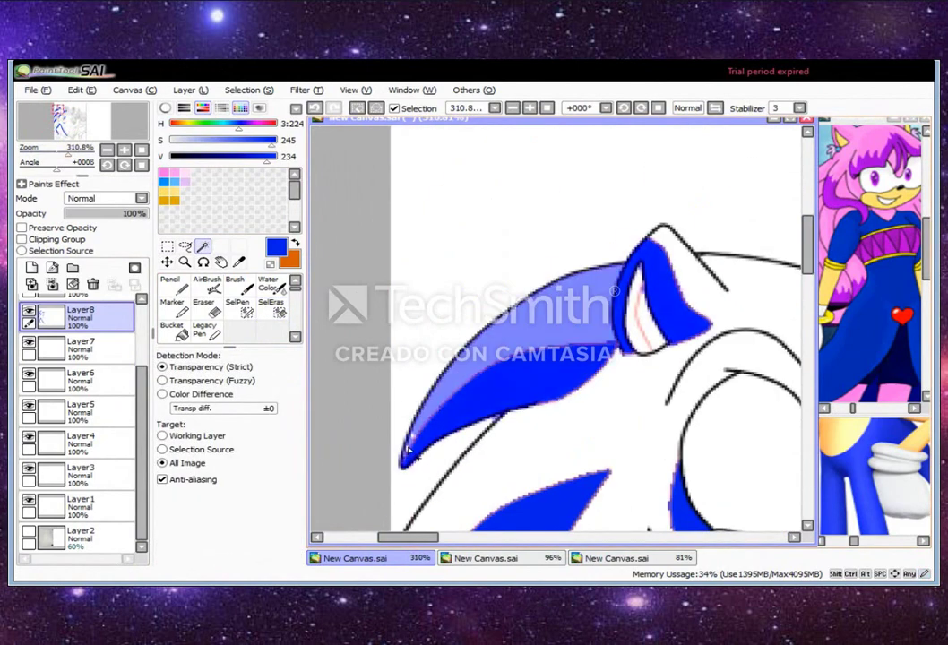
Select the unshaded areas of the male hedgehog's quills, head, torso and legs and fill them blue at saturation 254, value 230
mouse_move(408, 448)
mouse_down()
mouse_move(412, 532)
mouse_move(421, 502)
mouse_move(498, 497)
mouse_move(735, 326)
mouse_move(631, 515)
mouse_move(660, 311)
mouse_move(541, 431)
mouse_up()
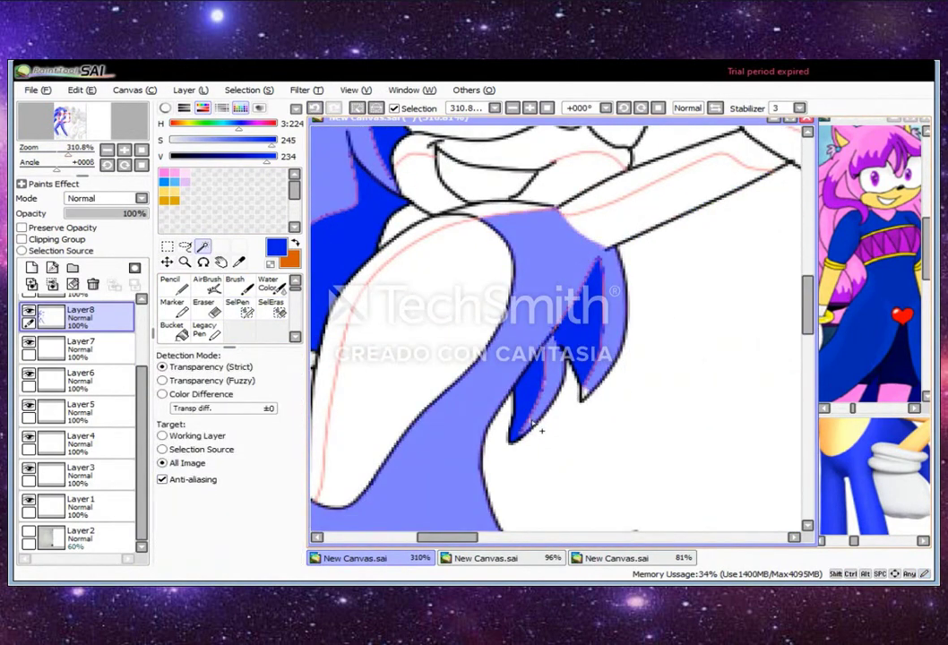
mouse_move(625, 390)
mouse_down()
mouse_move(618, 484)
mouse_move(631, 528)
mouse_up()
click(205, 329)
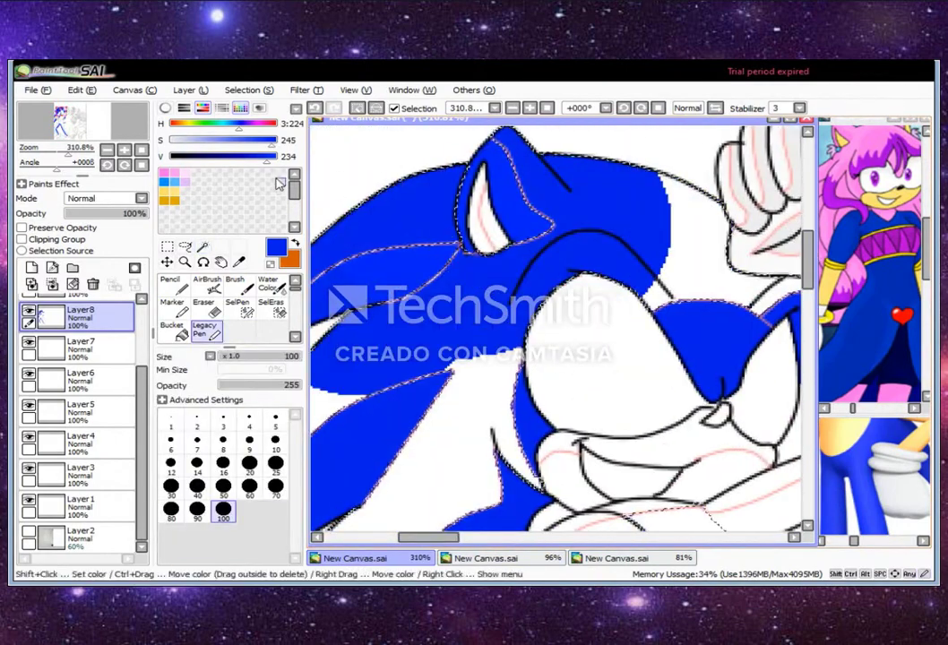
click(274, 158)
drag(275, 157, 268, 158)
scroll(556, 358, down, 10)
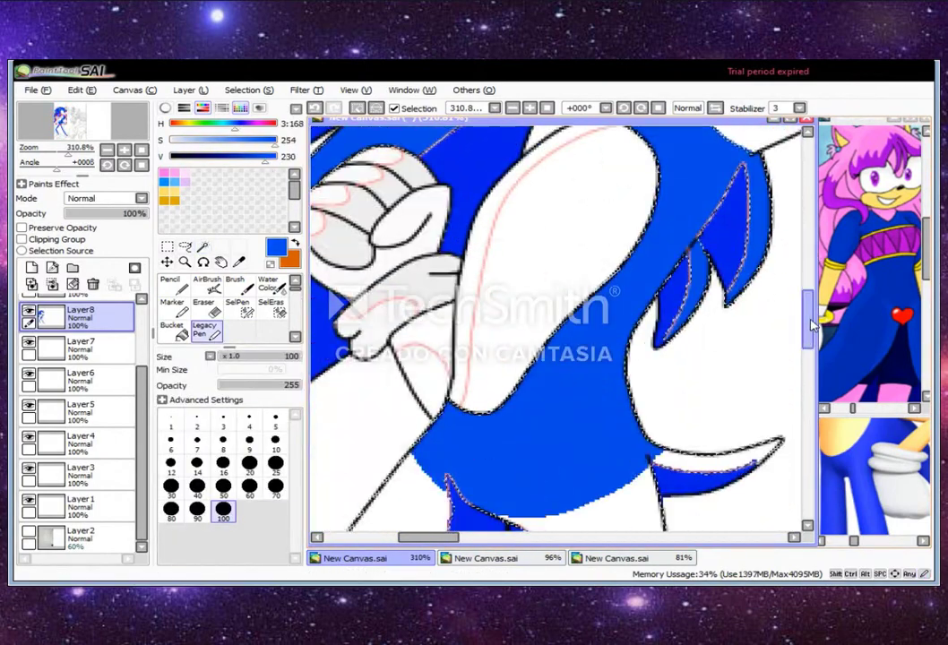
drag(807, 394, 806, 296)
drag(99, 154, 79, 161)
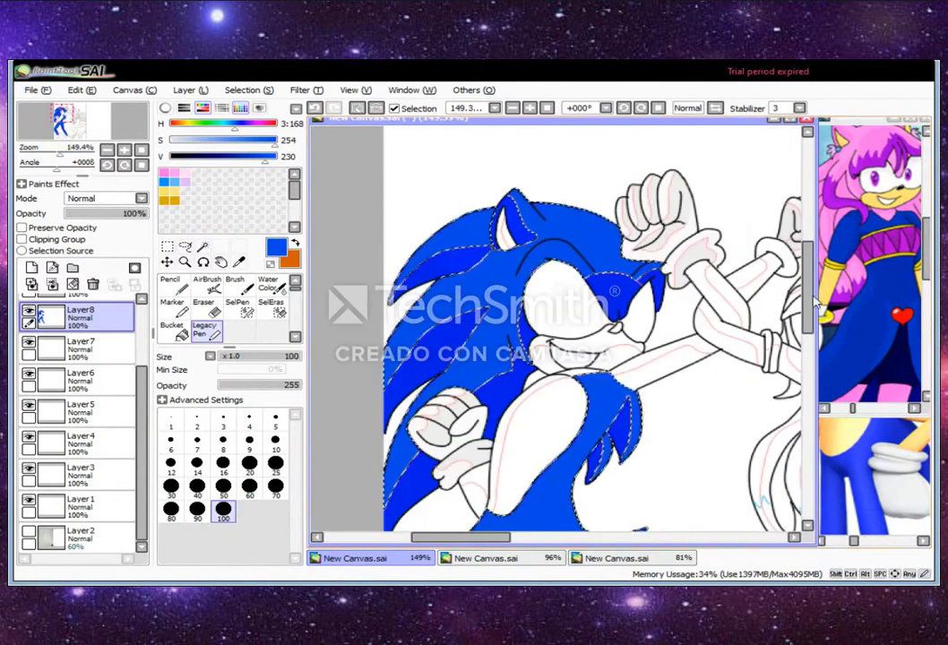
Repaint the male hedgehog's selected unshaded fur with blue at saturation 238 and value 248, and clear the selection
scroll(484, 207, down, 1)
scroll(569, 395, down, 5)
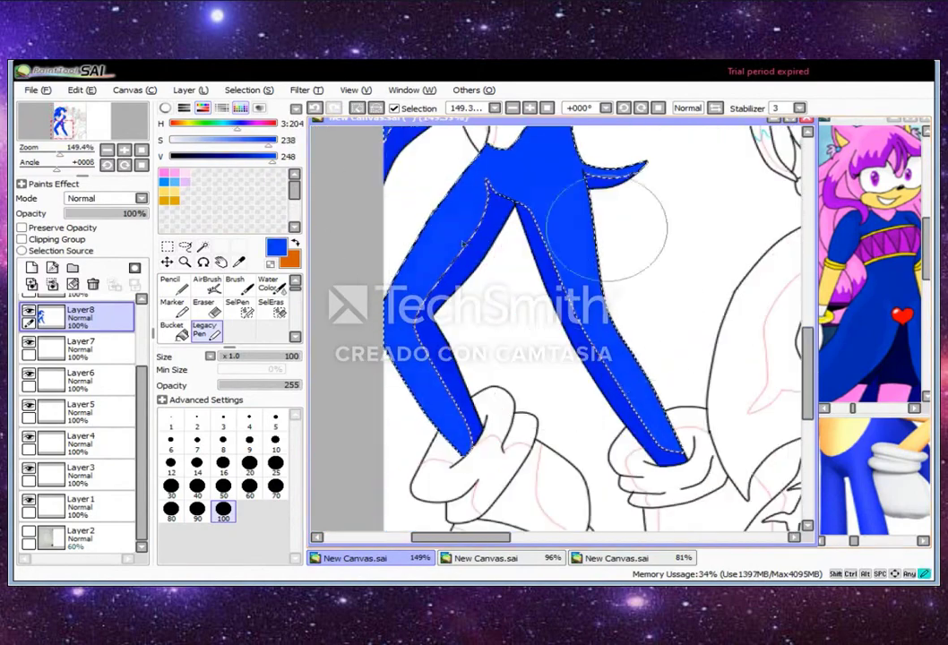
scroll(620, 229, up, 5)
key(w)
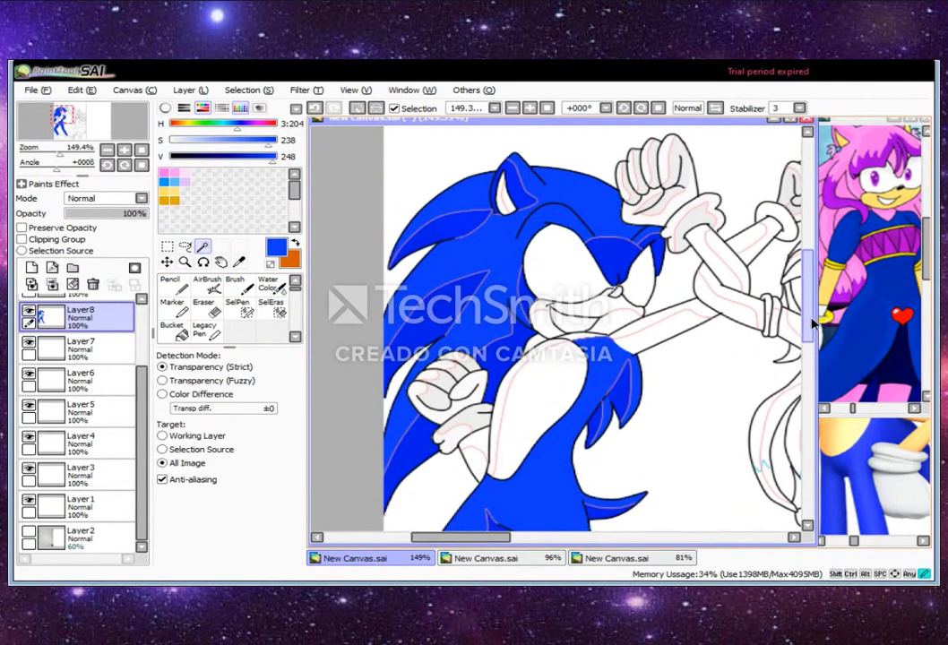
Select the main areas of the dress's bodice, sleeves and skirt and fill them on Layer8 with blue, saturation 250 and value 238
scroll(811, 322, down, 1)
scroll(822, 310, down, 5)
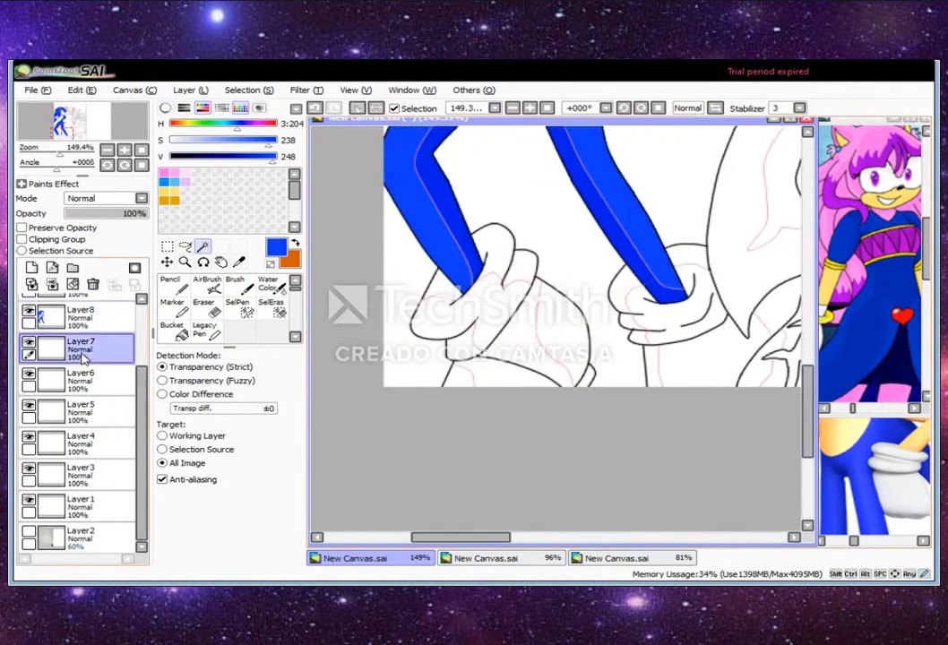
scroll(367, 227, up, 4)
scroll(368, 227, right, 5)
scroll(560, 332, down, 4)
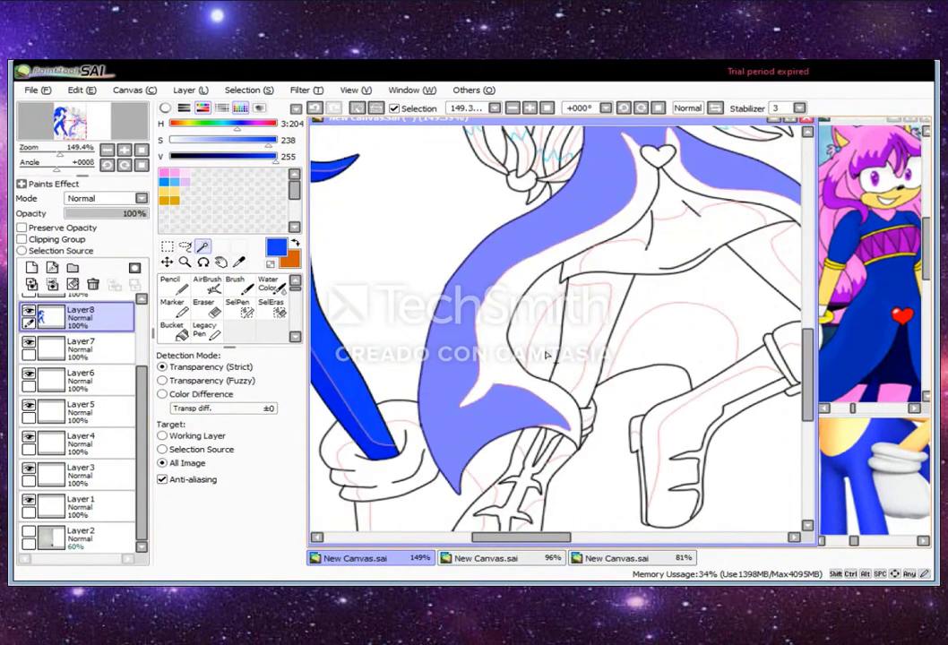
scroll(560, 332, up, 6)
key(n)
scroll(556, 327, down, 5)
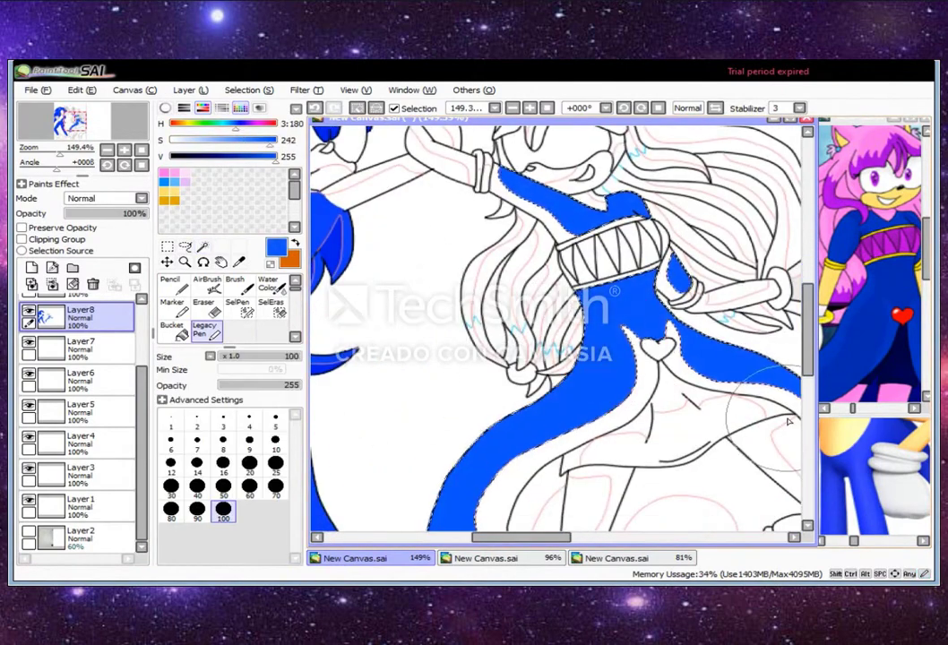
scroll(789, 421, down, 3)
scroll(789, 421, up, 4)
scroll(789, 421, down, 4)
scroll(804, 356, up, 4)
click(271, 307)
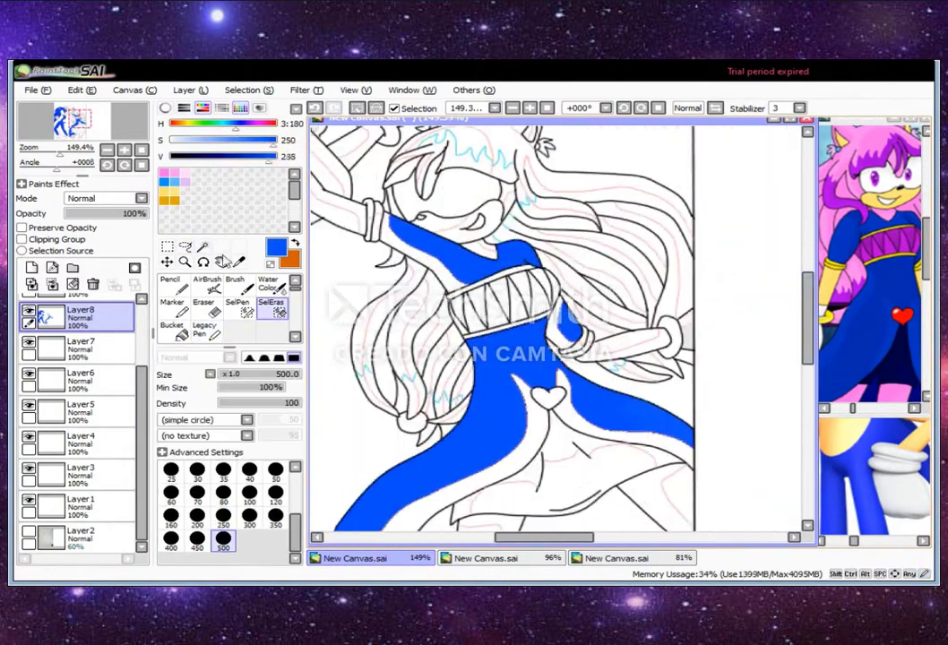
Select the strips along the skirt's front opening beside the heart and fill them with blue on Layer8
click(203, 245)
scroll(556, 331, up, 3)
scroll(811, 349, down, 4)
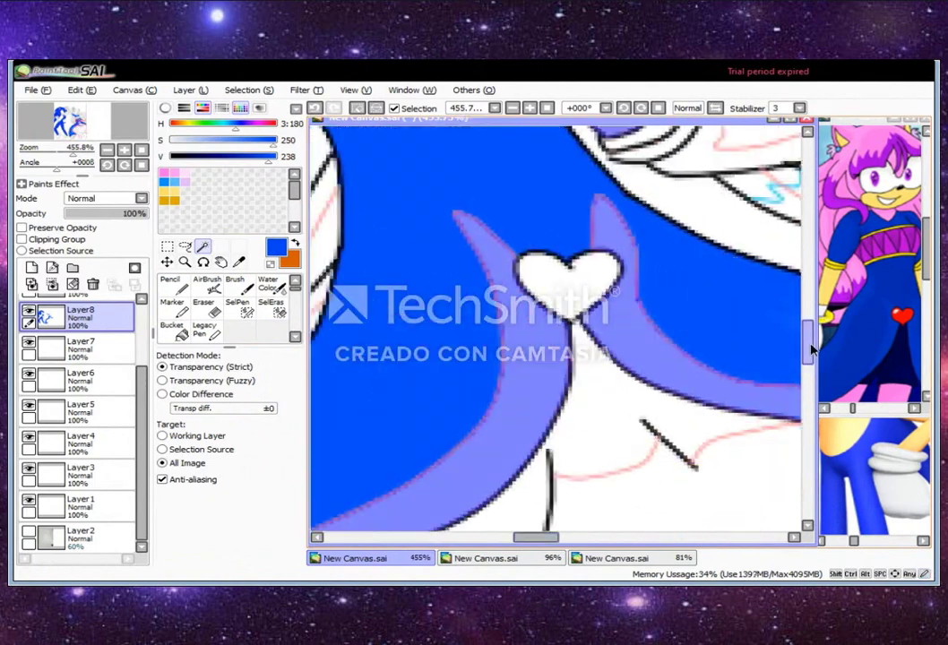
scroll(628, 341, down, 5)
key(n)
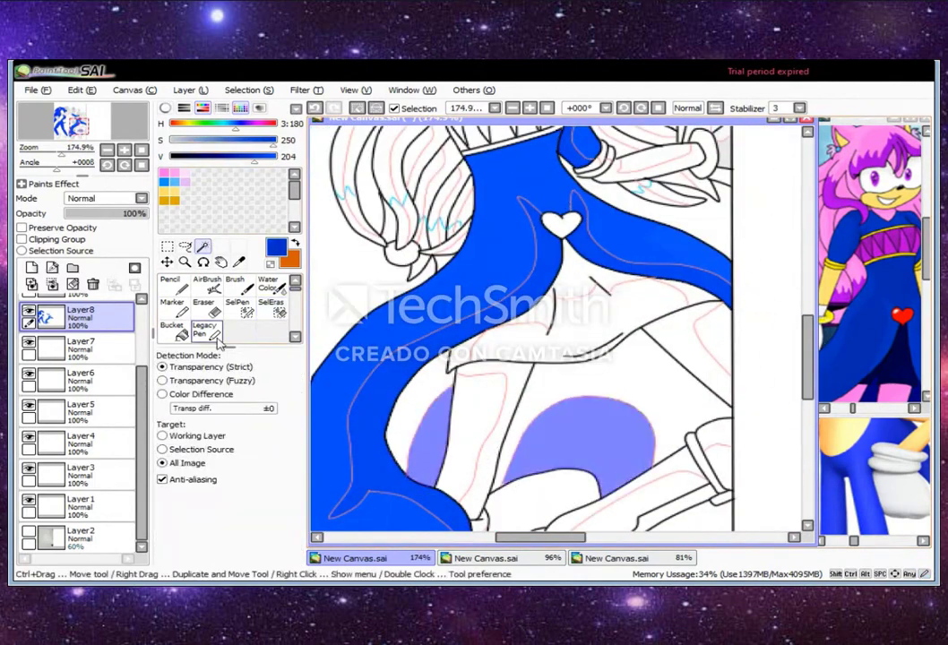
Fill the dress's inner back panel behind the legs with darker blue at saturation 250 and value 180
scroll(541, 374, up, 5)
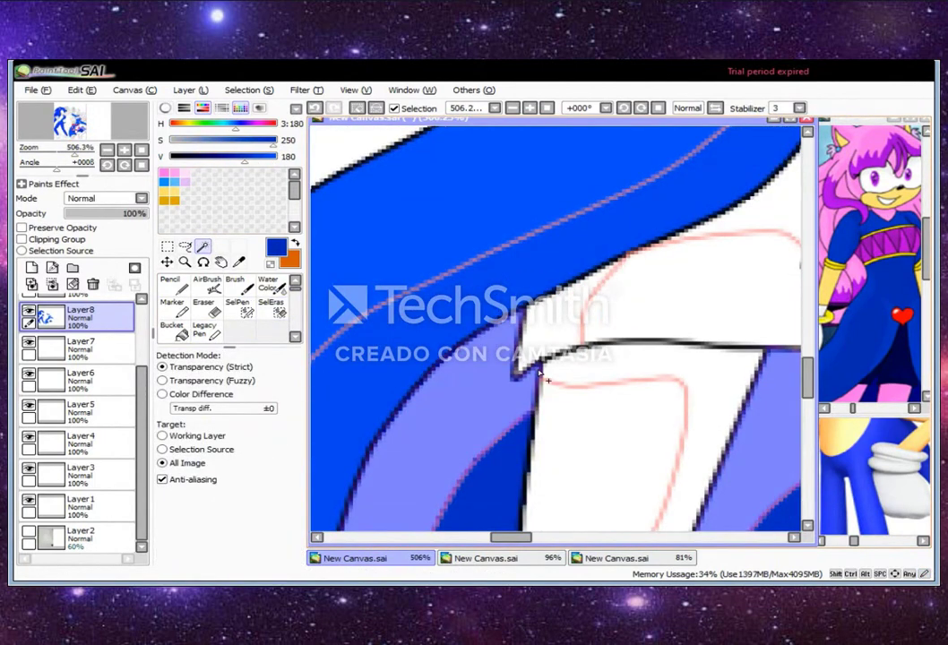
scroll(540, 375, down, 4)
click(271, 307)
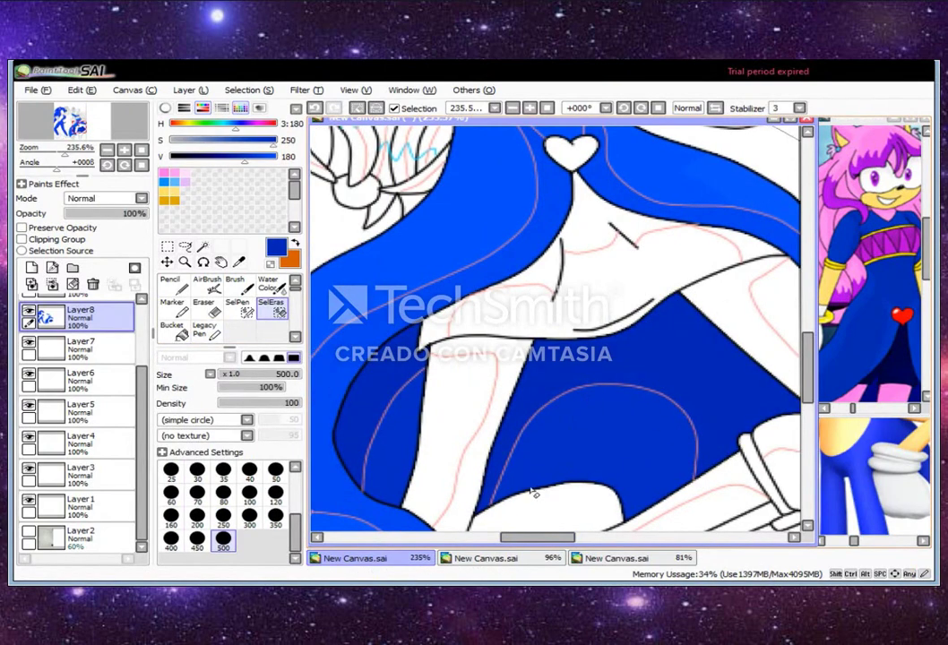
mouse_move(810, 381)
mouse_down()
mouse_move(810, 316)
mouse_move(810, 376)
mouse_up()
Select the shaded areas of the female hedgehog's hair and ears and fill them on Layer7 with pink, hue 4:248, saturation 118 and value 255
click(81, 343)
click(203, 246)
scroll(612, 184, up, 2)
click(612, 184)
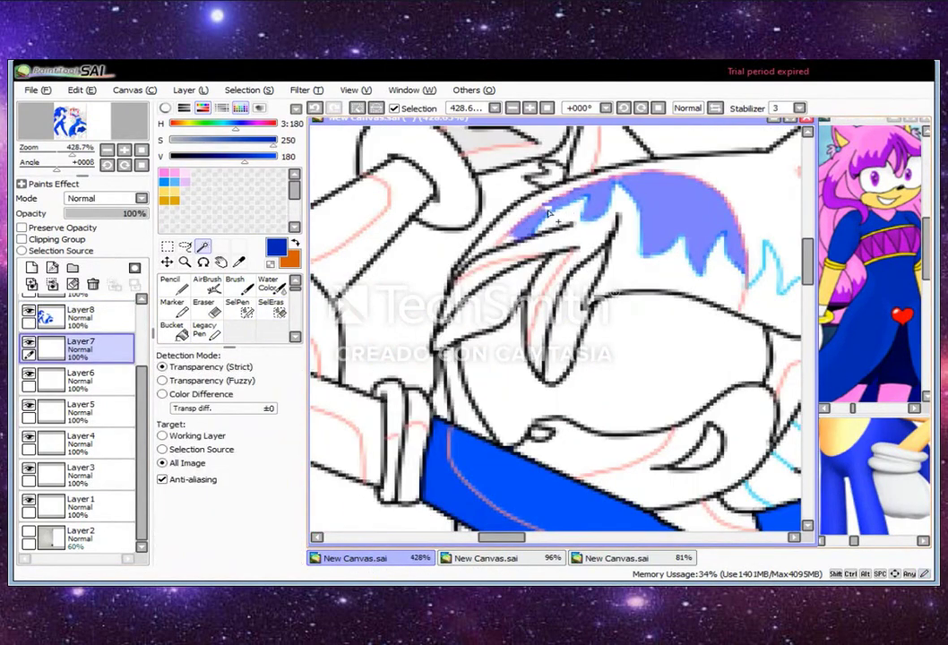
drag(548, 214, 642, 311)
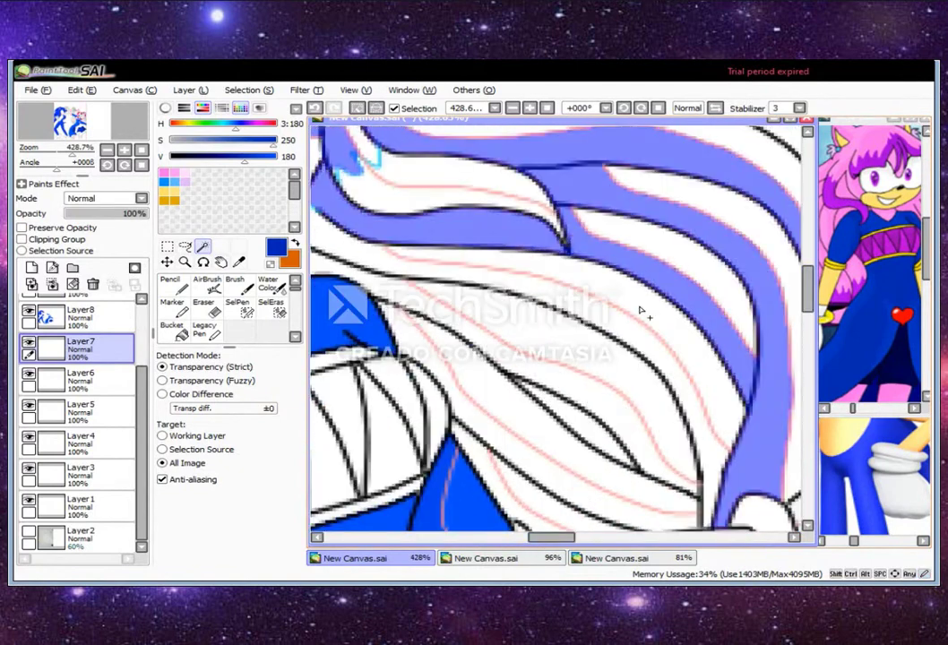
drag(812, 309, 811, 332)
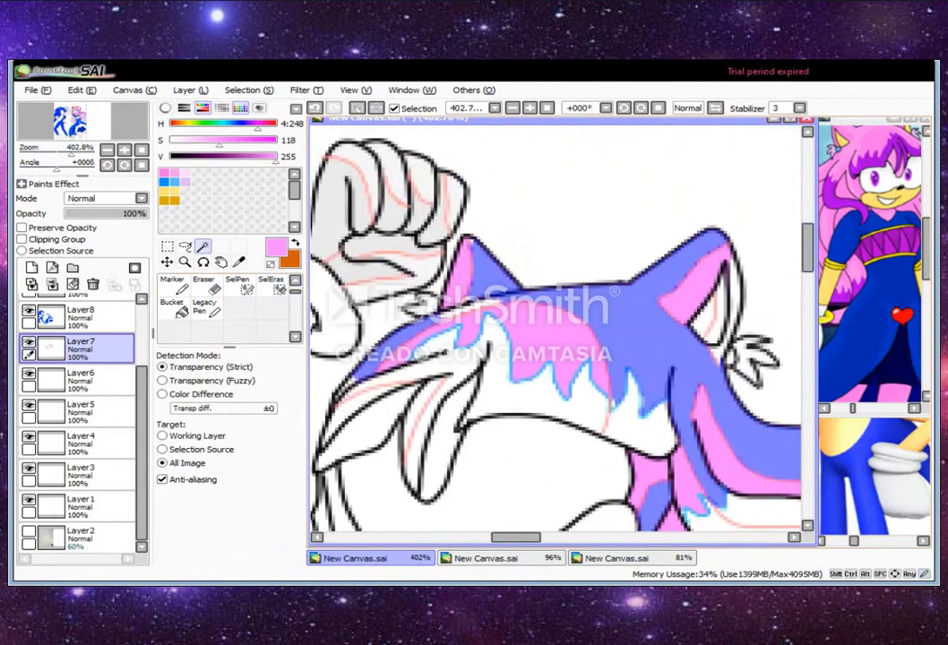
Select the unshaded areas of the female hedgehog's head, ears and upper back hair strands, touching up the selection along the outlines
scroll(555, 331, down, 2)
click(238, 285)
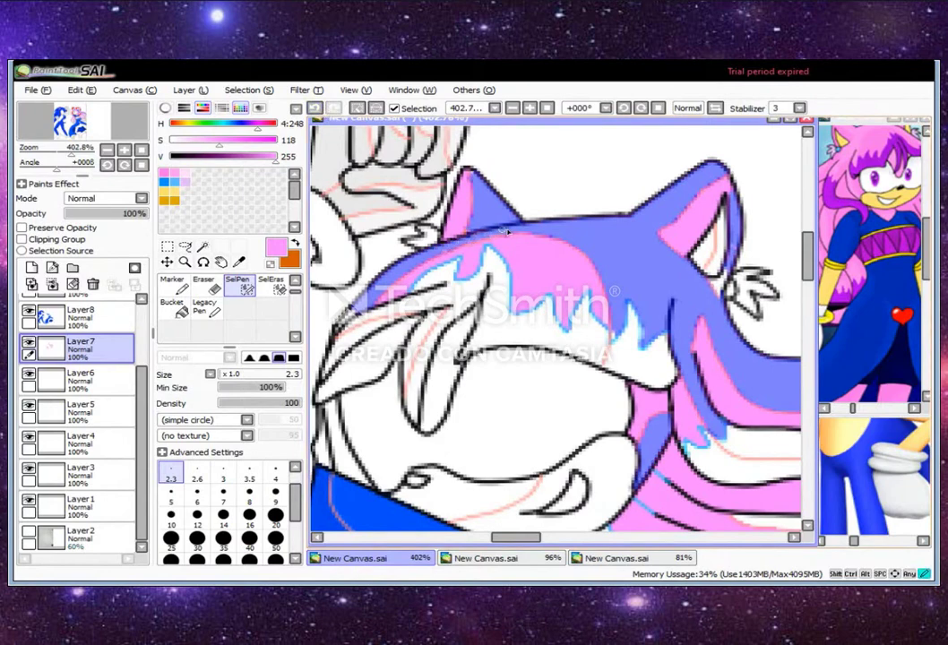
scroll(812, 267, right, 4)
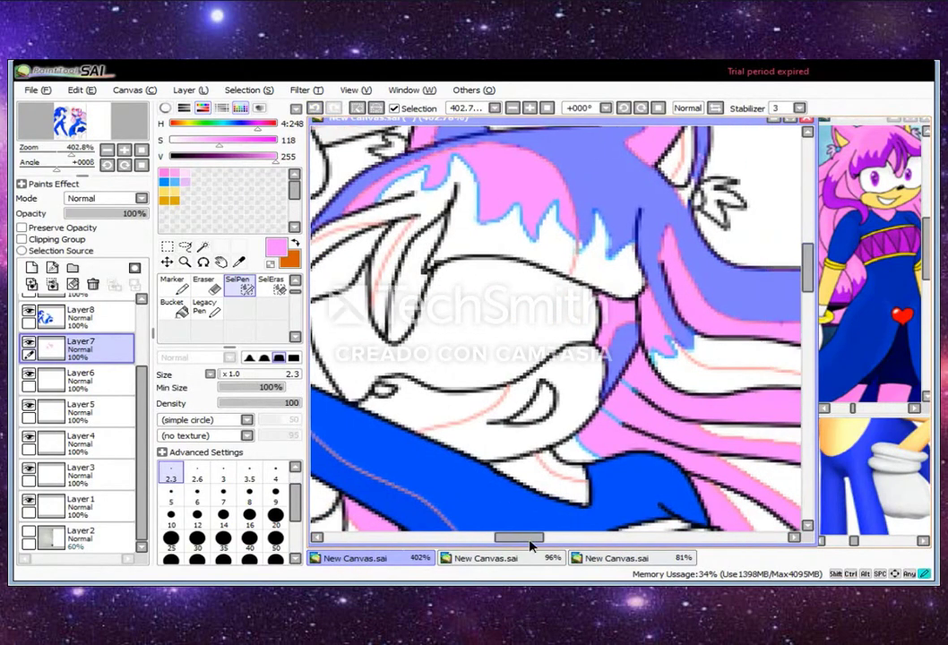
click(203, 245)
scroll(780, 439, right, 4)
click(780, 437)
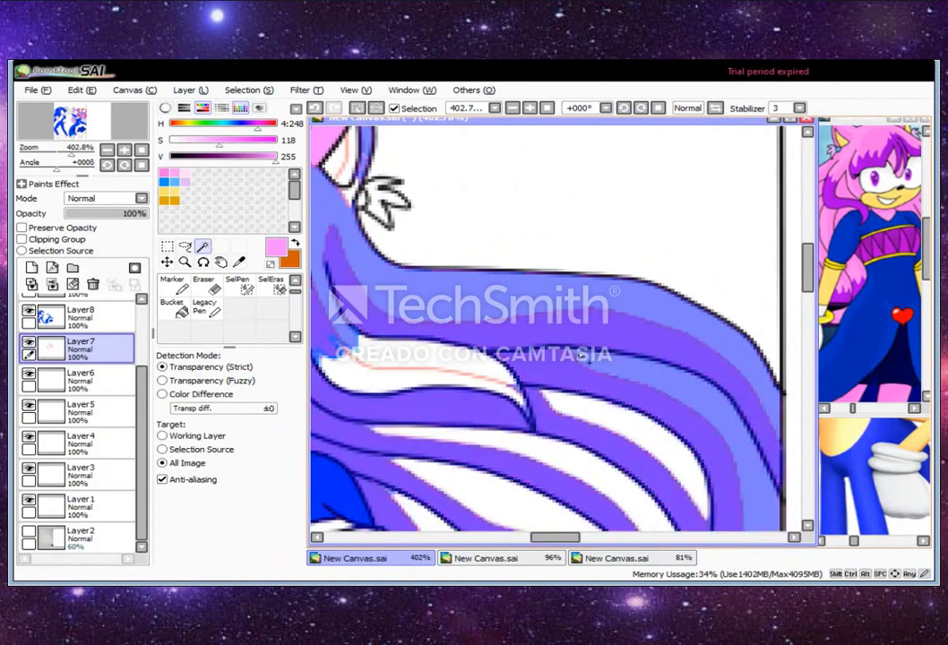
key(ctrl+d)
scroll(726, 332, down, 3)
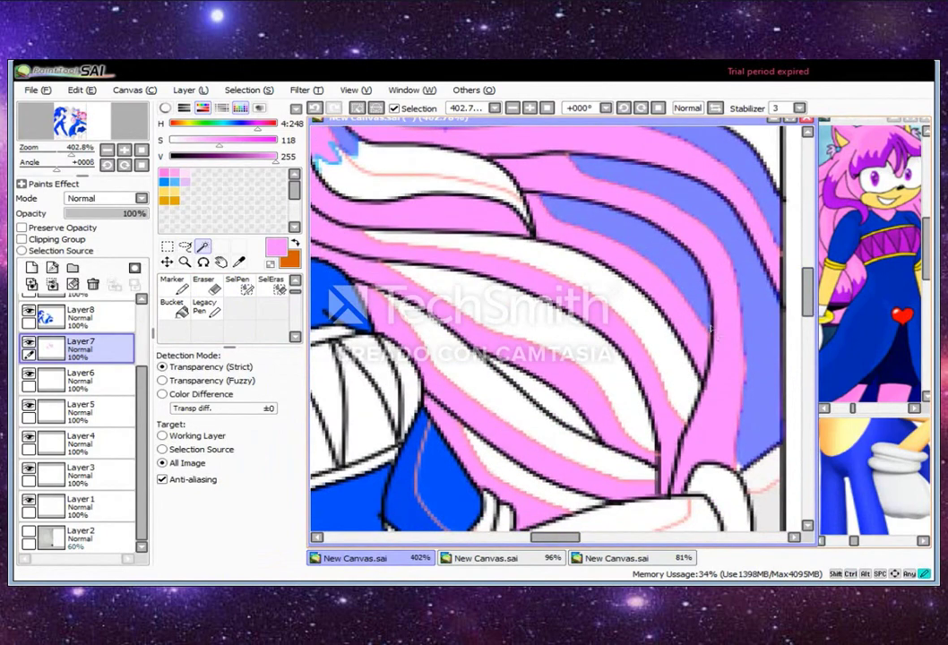
click(524, 323)
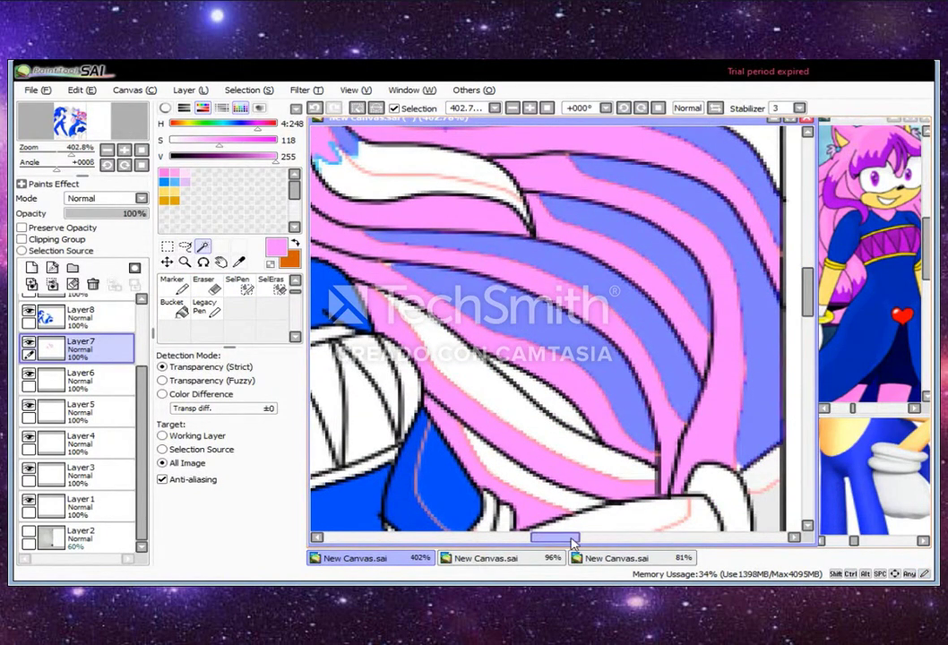
Add the unshaded strips of the lower back strands and the tied hair bundle beside the dress to the selection
drag(572, 545, 560, 542)
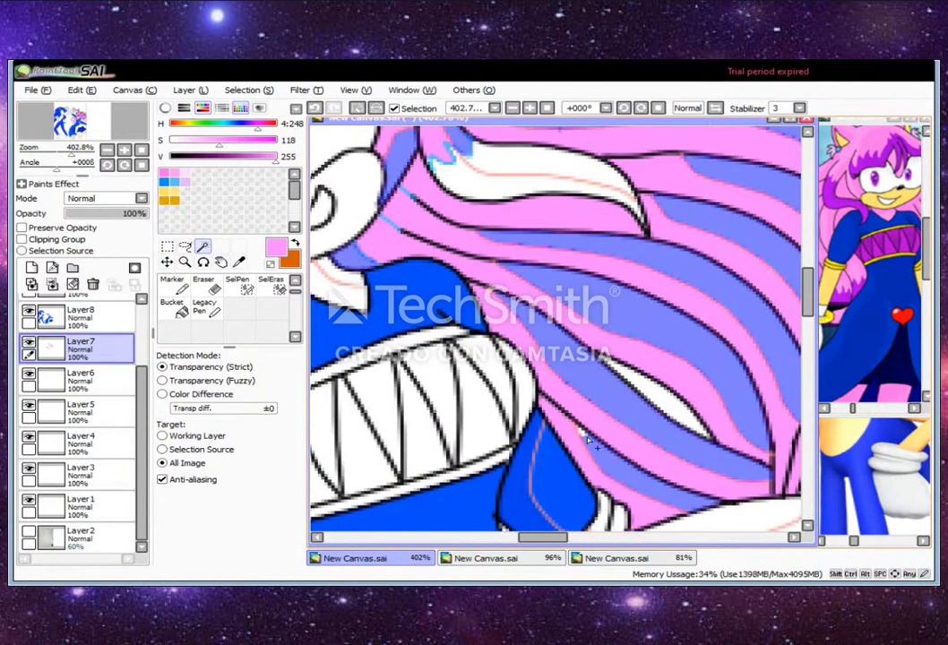
drag(822, 327, 671, 338)
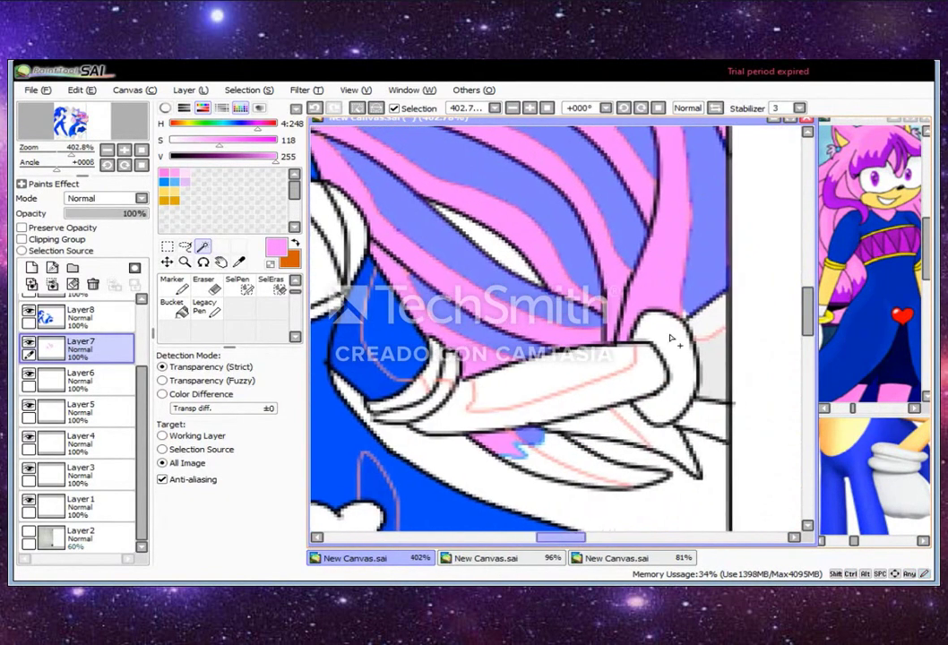
drag(567, 540, 500, 540)
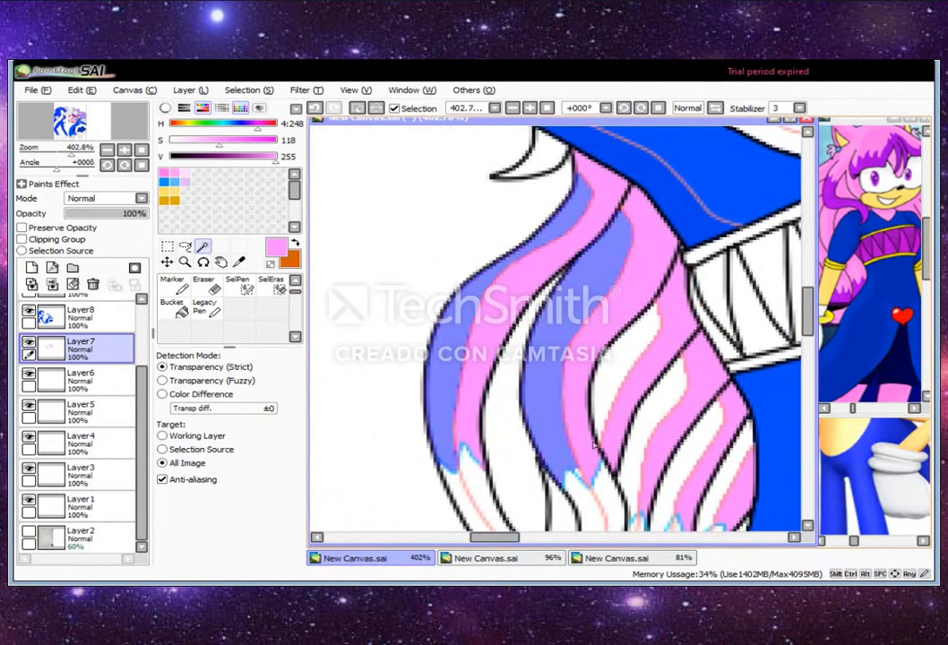
drag(631, 456, 676, 307)
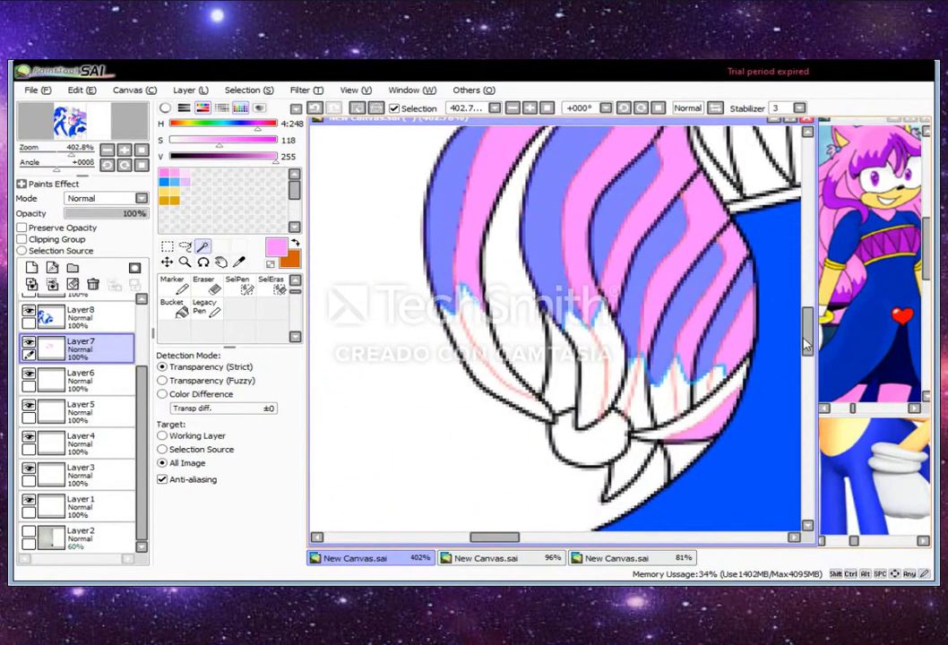
drag(806, 344, 806, 281)
drag(618, 445, 404, 489)
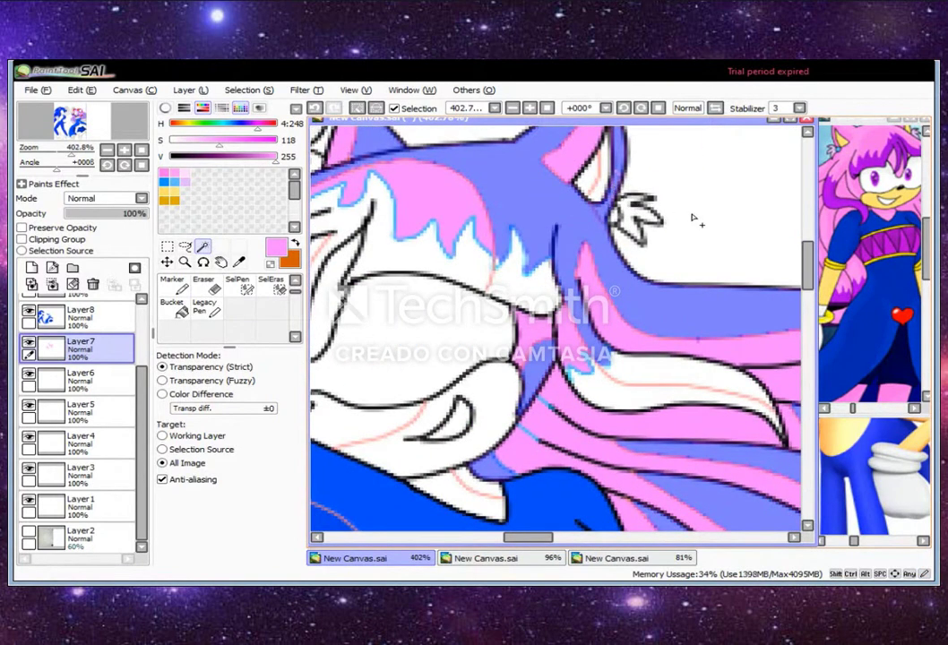
key(s)
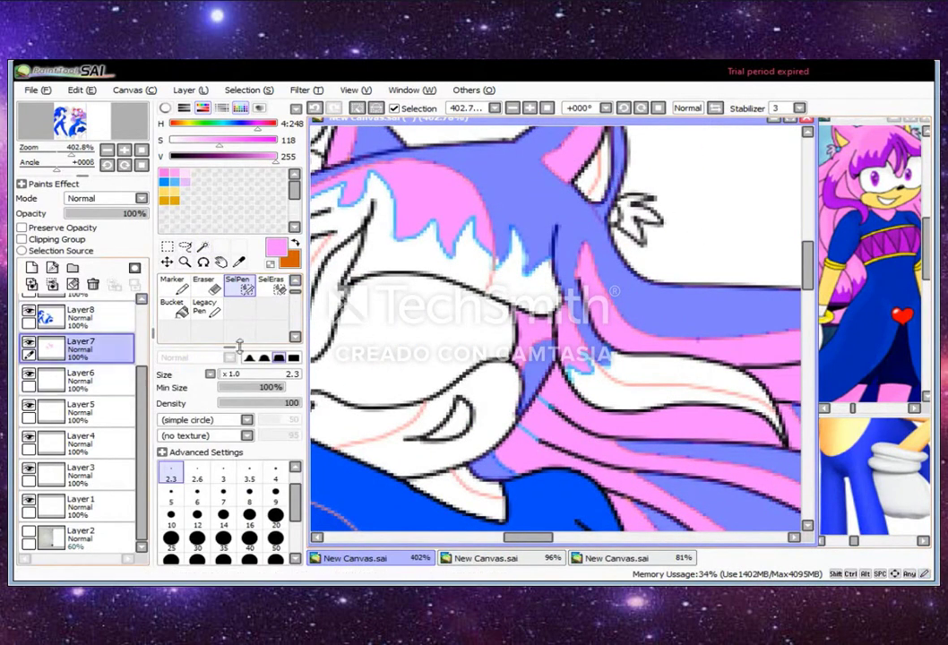
Paint the selected unshaded hair with lighter pink at saturation 98 and value 255, and clear the selection
click(202, 309)
scroll(630, 168, down, 3)
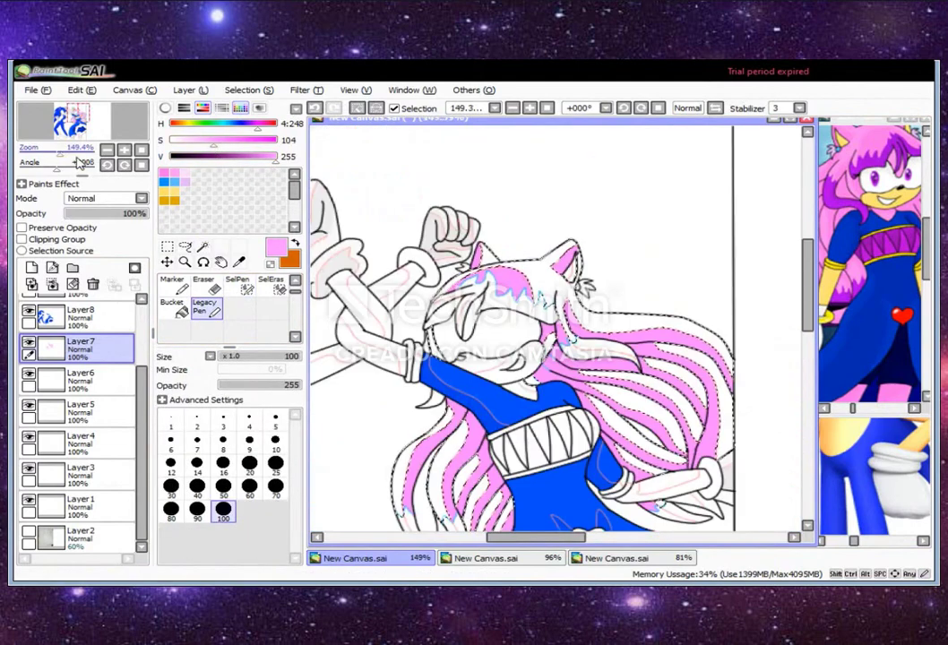
mouse_move(631, 169)
mouse_down()
mouse_move(556, 206)
mouse_move(592, 233)
mouse_move(573, 377)
mouse_move(755, 355)
mouse_up()
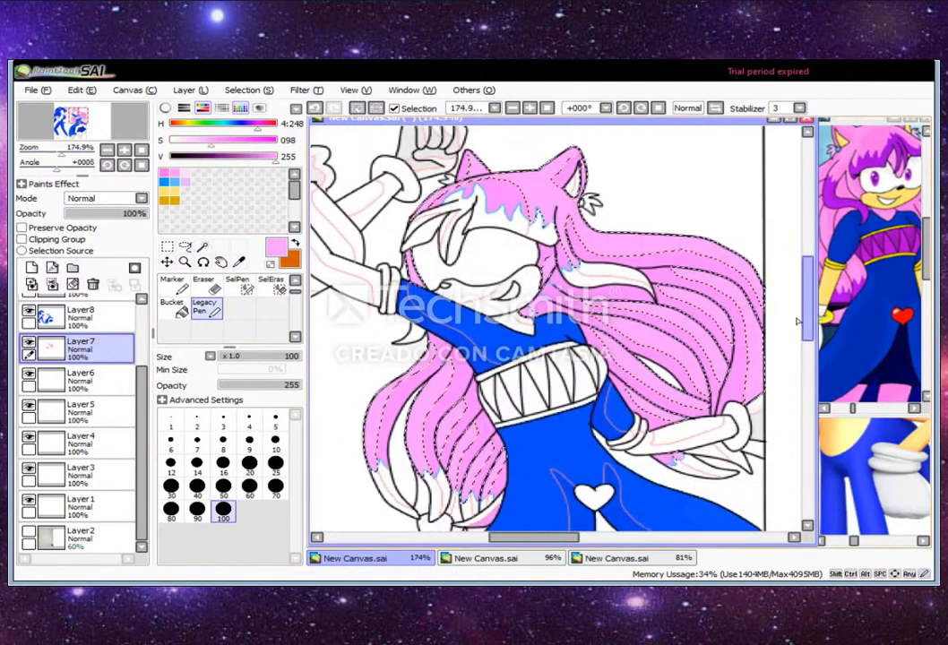
drag(70, 154, 93, 154)
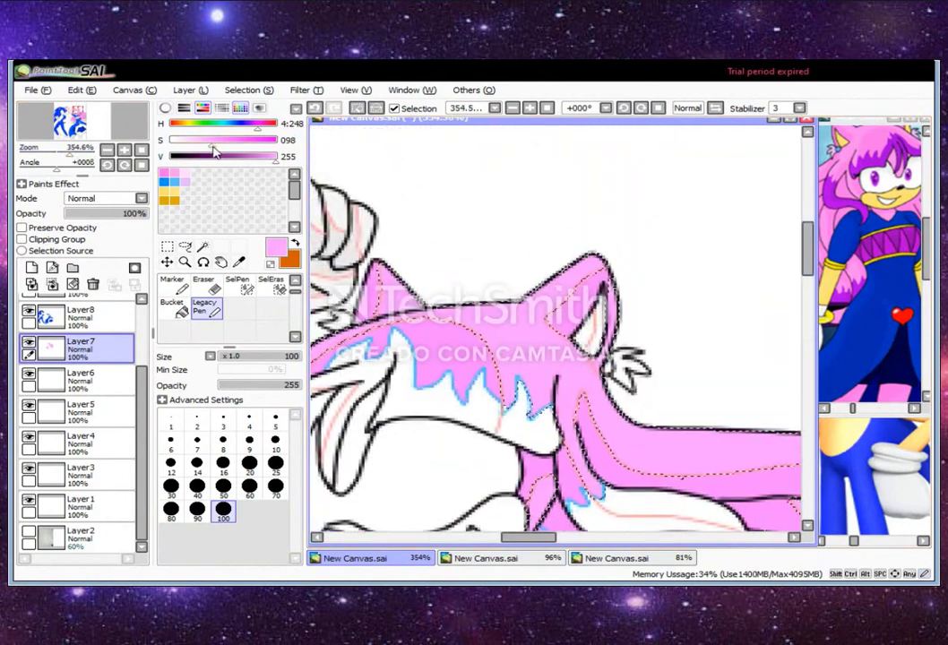
click(249, 442)
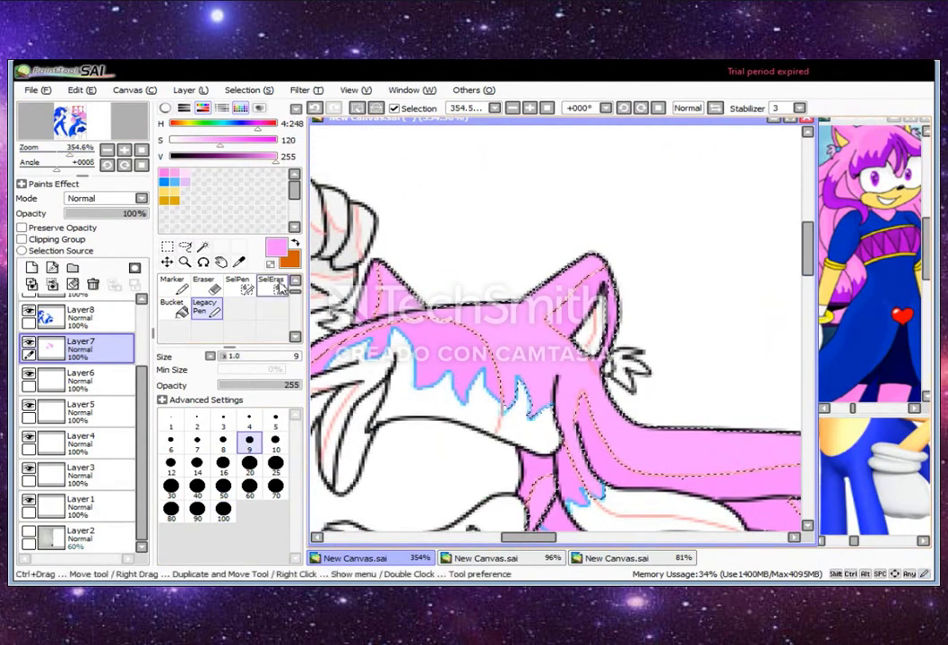
click(270, 284)
Select the missed strip at the end of the tied hair bundle, fill it with pink at saturation 104, and clear the selection
drag(93, 155, 74, 154)
scroll(785, 287, down, 5)
scroll(403, 255, up, 3)
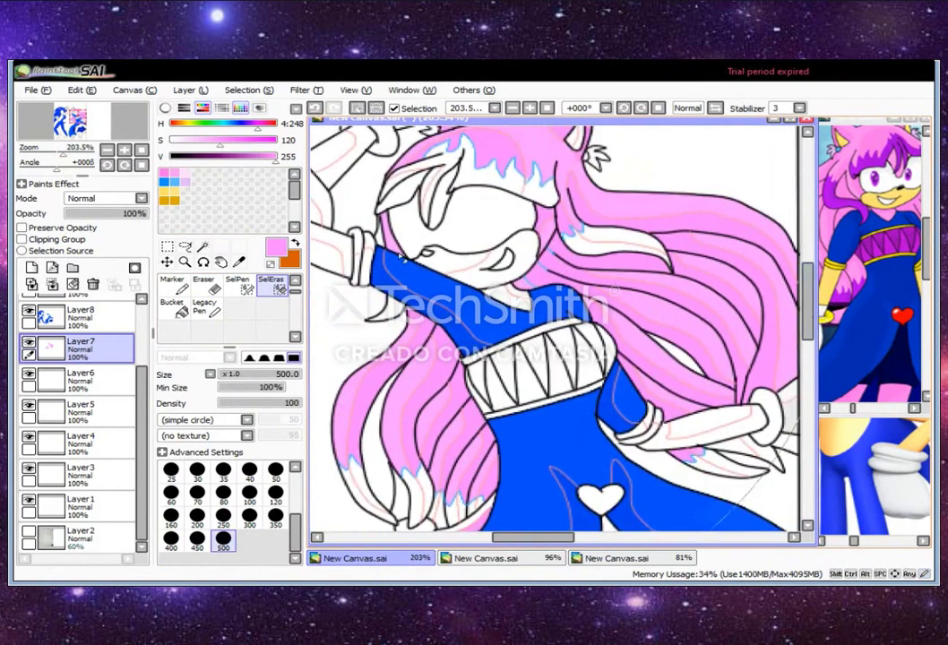
mouse_move(531, 536)
mouse_down()
mouse_move(507, 537)
mouse_move(515, 537)
mouse_up()
click(204, 248)
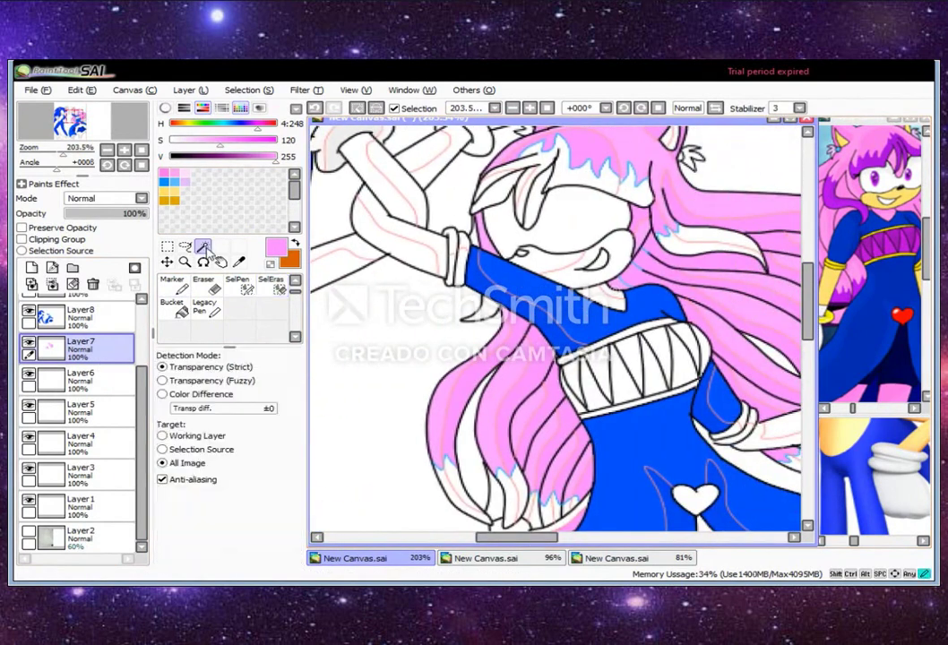
scroll(804, 409, down, 3)
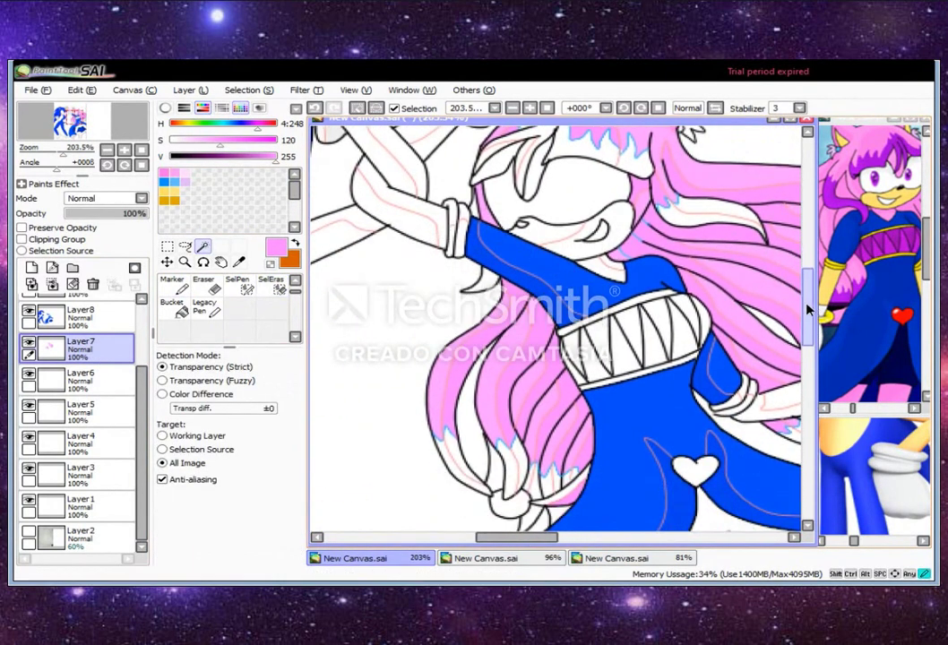
scroll(812, 357, down, 1)
scroll(552, 401, up, 3)
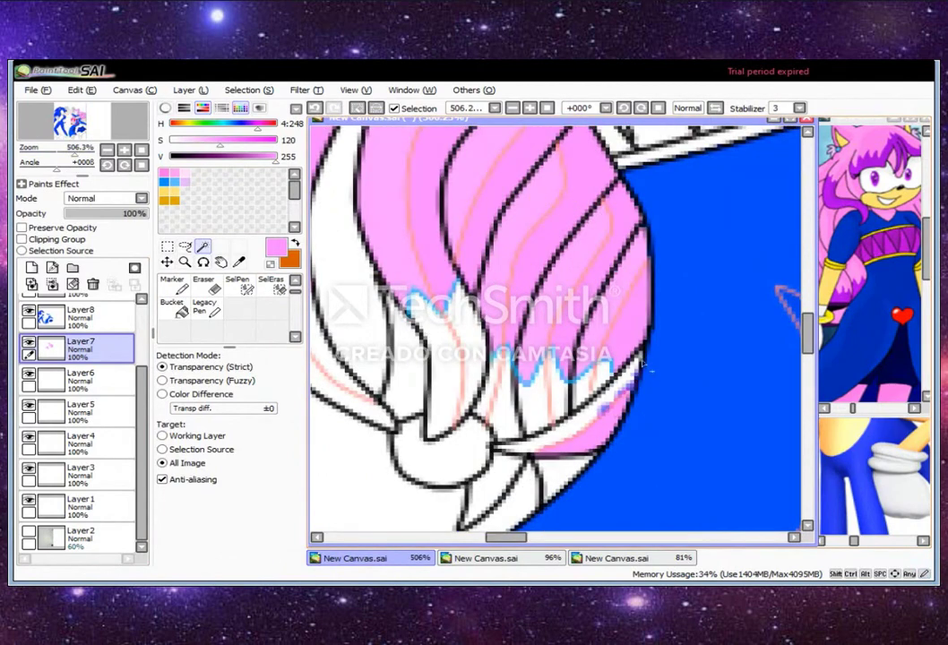
key(n)
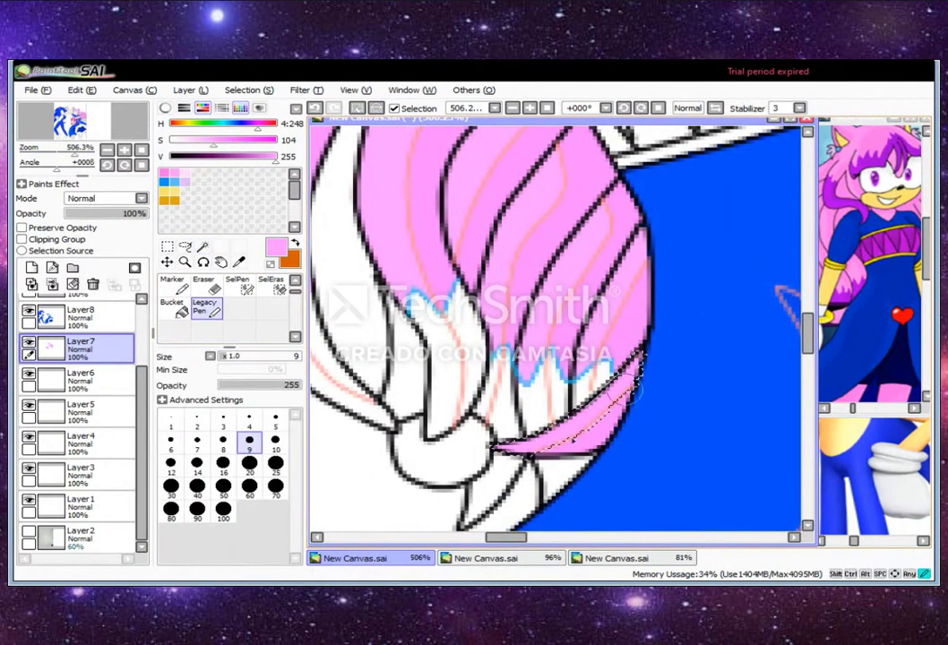
key(e)
Select the shaded skin areas of the male hedgehog's muzzle, raised arms, torso, lower arm and inner ear
scroll(494, 427, down, 3)
drag(538, 546, 735, 274)
key(w)
click(395, 396)
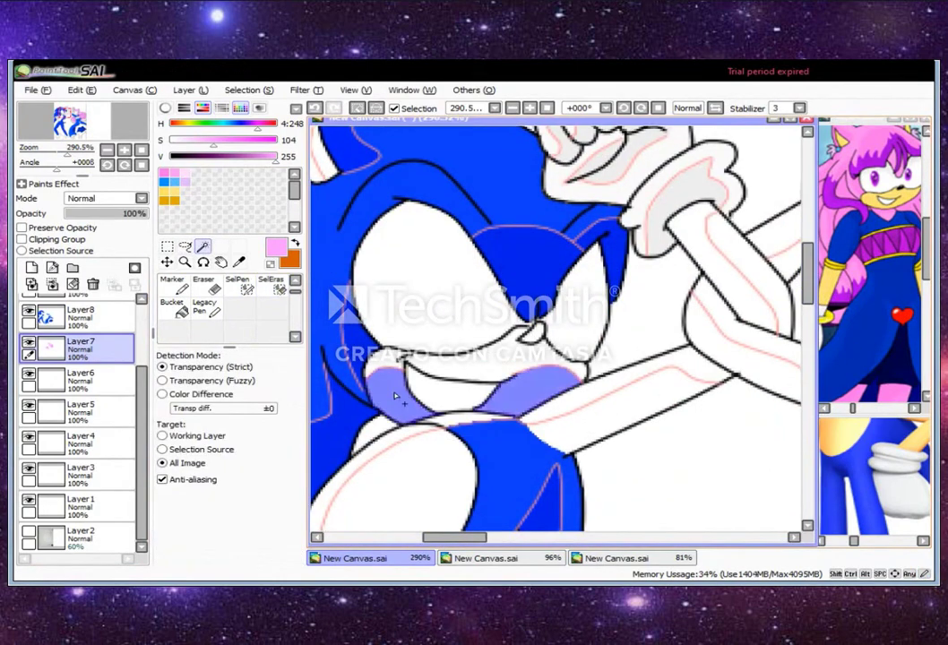
click(665, 400)
click(741, 298)
key(ctrl+z)
key(ctrl+z)
drag(481, 542, 512, 350)
click(407, 485)
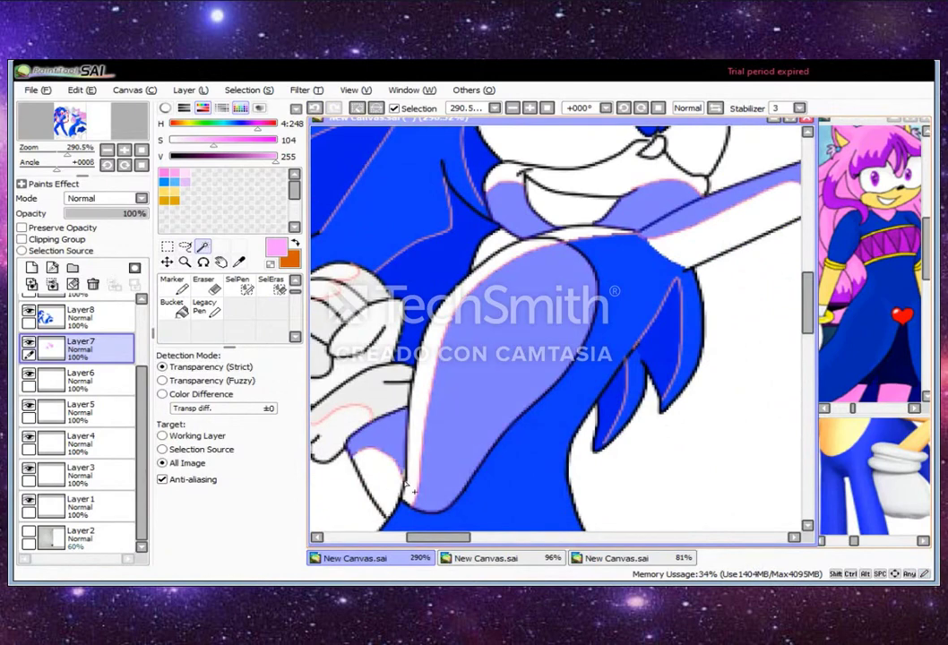
scroll(410, 480, up, 5)
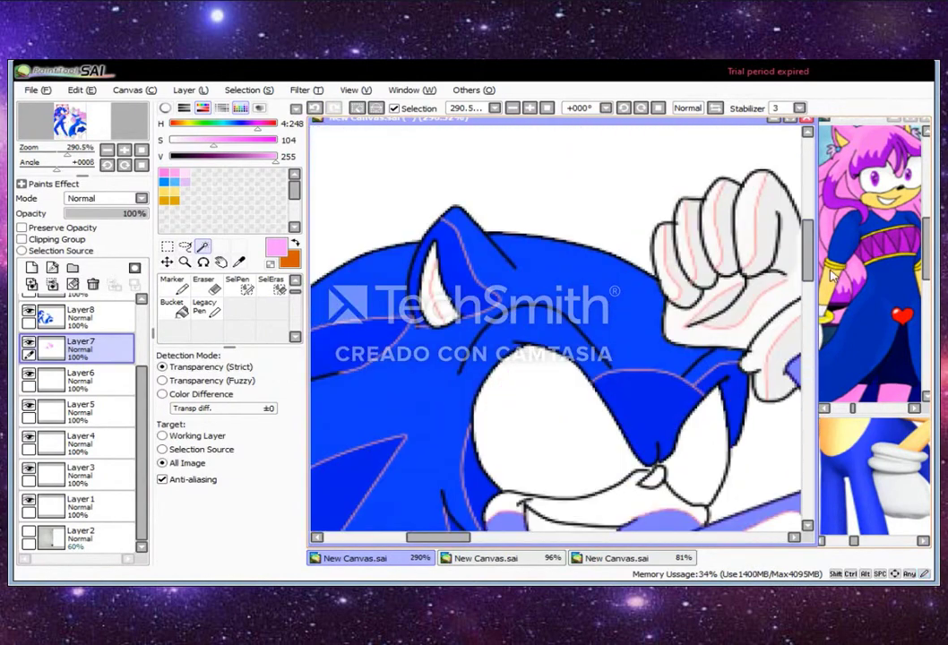
drag(807, 265, 813, 296)
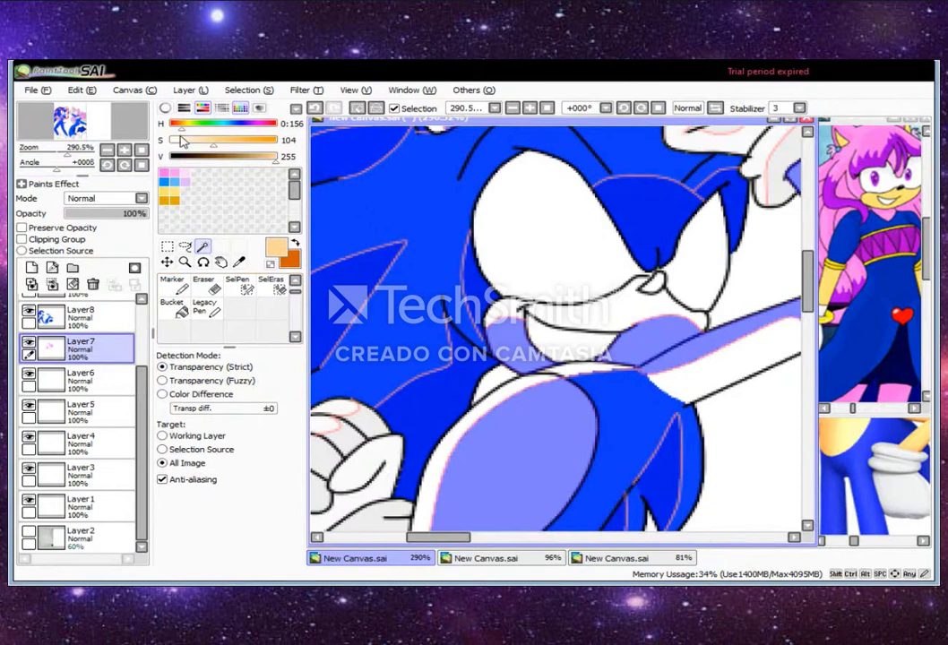
Fill the selected shaded skin on Layer7 with tan, hue 0:192, saturation 122 and value 255, and clear the selection
click(204, 307)
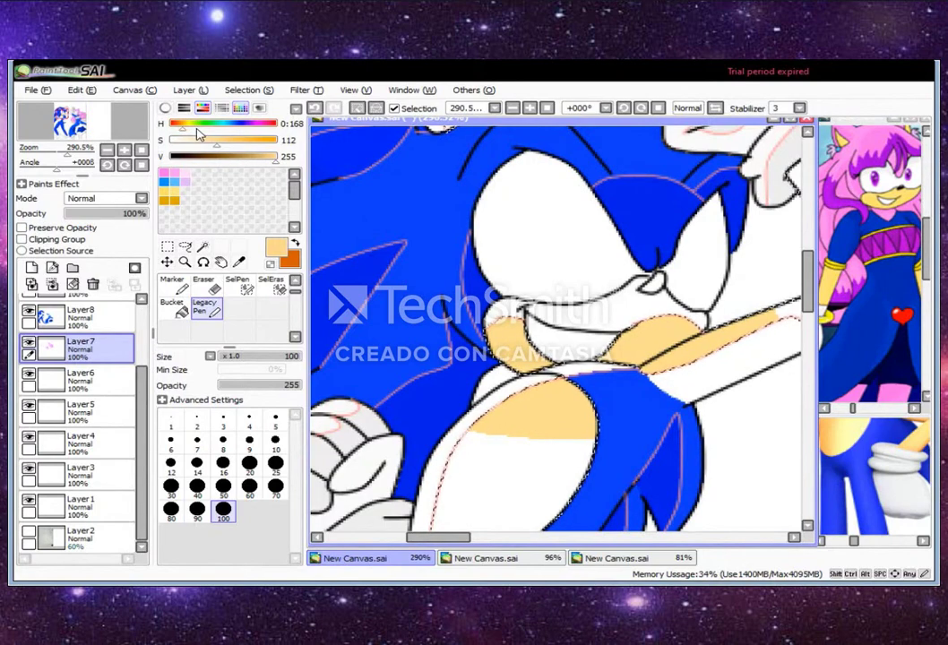
drag(502, 475, 665, 439)
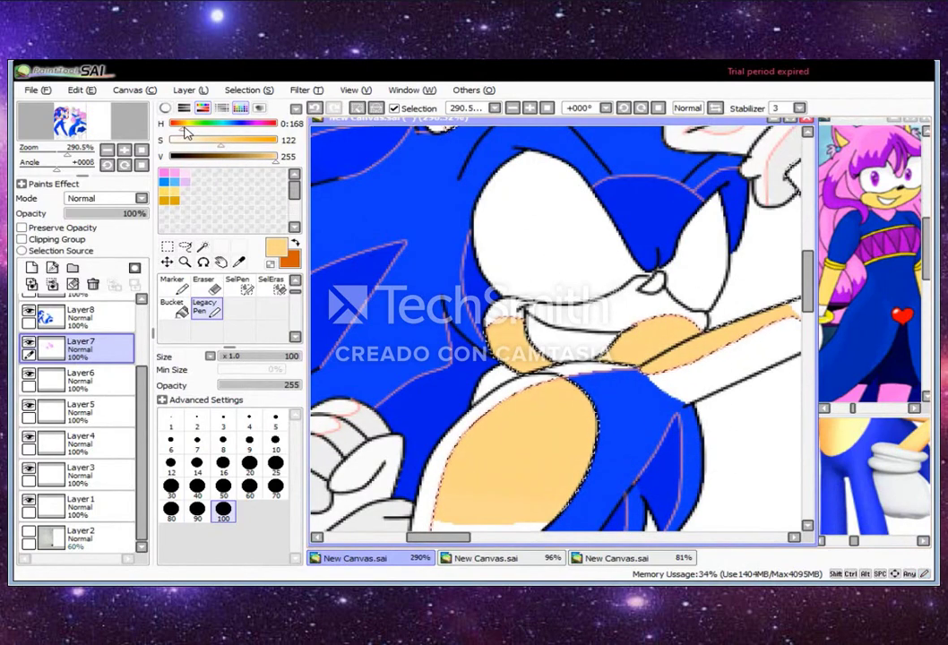
scroll(542, 307, down, 4)
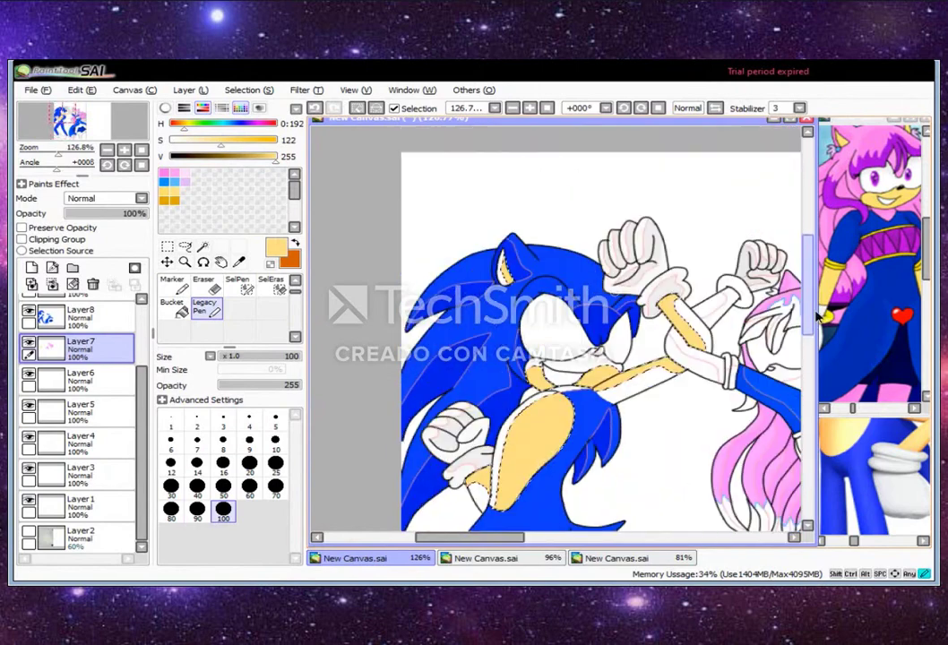
drag(808, 328, 808, 342)
key(e)
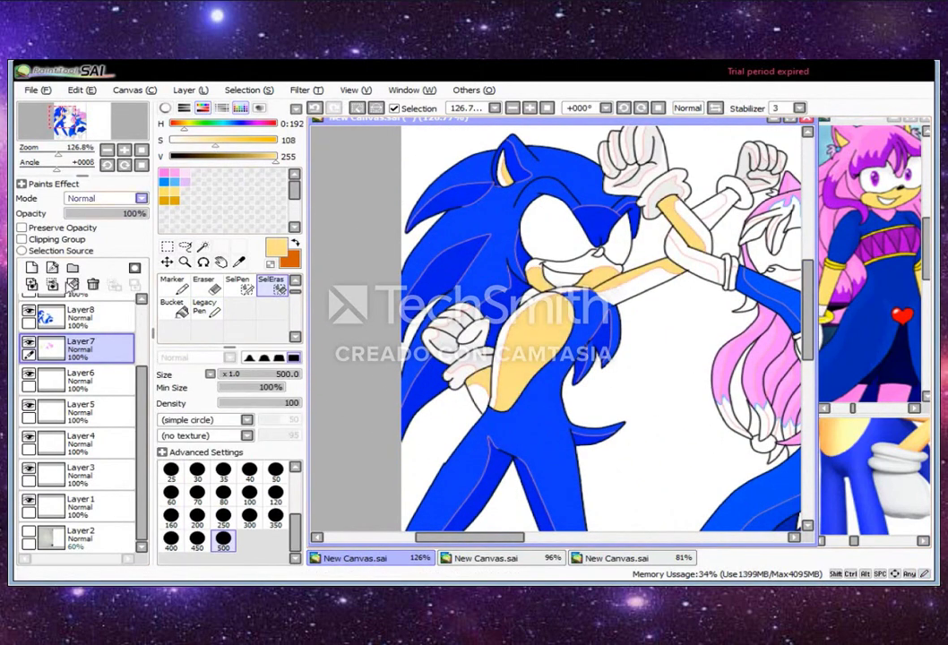
Select the male hedgehog's unfilled unshaded skin on the muzzle, raised arms, torso edge, lower arm and inner ear
scroll(502, 290, up, 2)
key(w)
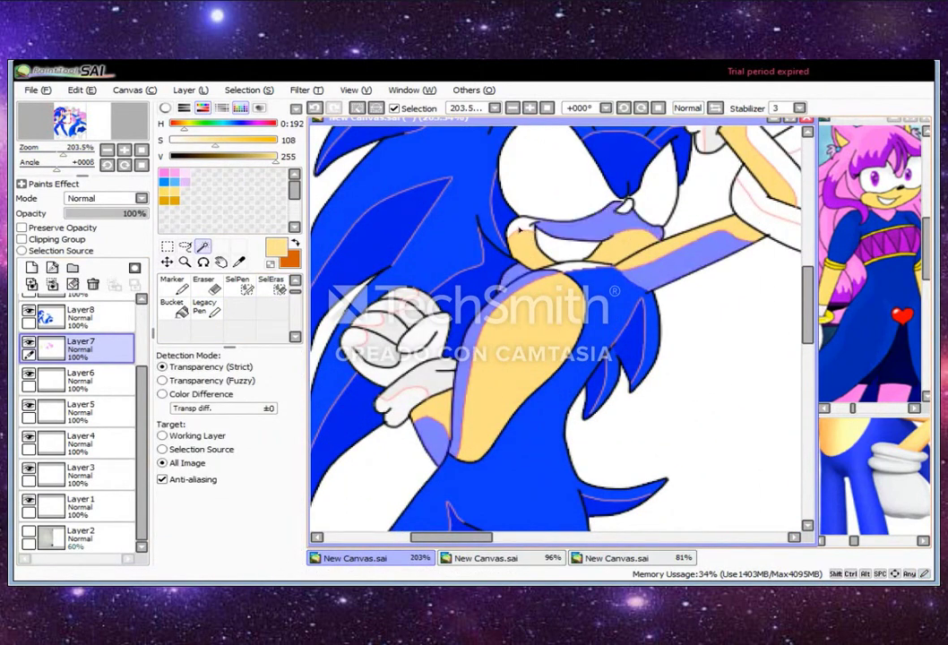
scroll(538, 322, up, 2)
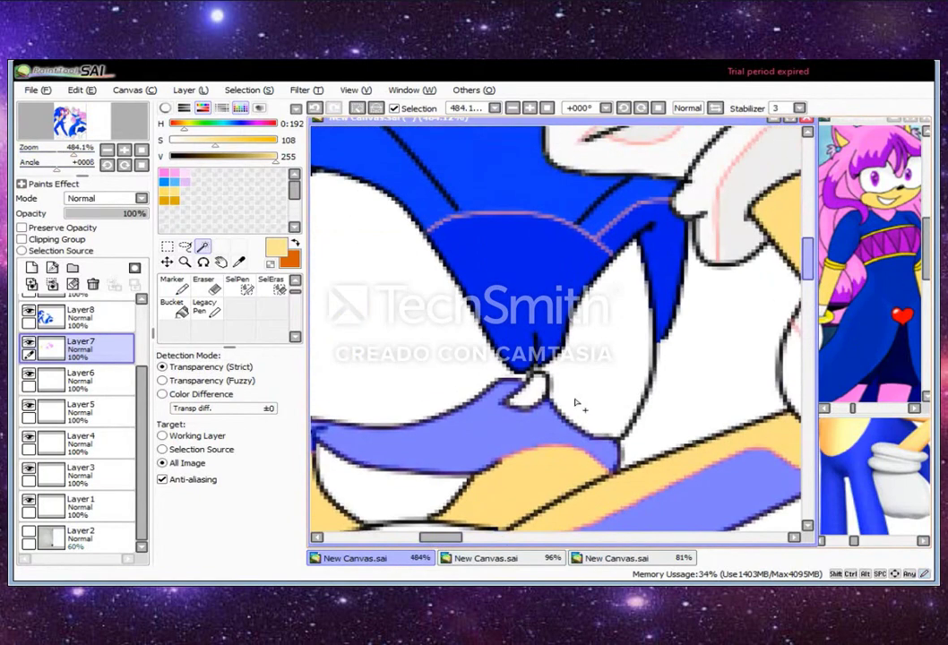
drag(489, 544, 460, 543)
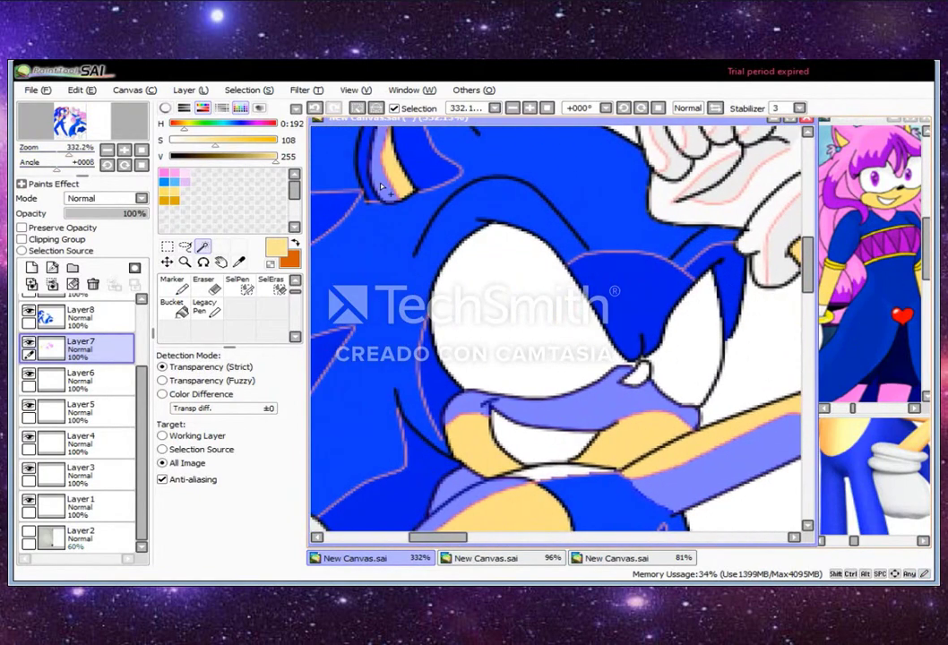
Fill the selected unshaded skin on Layer7 with lighter tan, hue 0:192, saturation 108 and value 255, and clear the selection
click(205, 305)
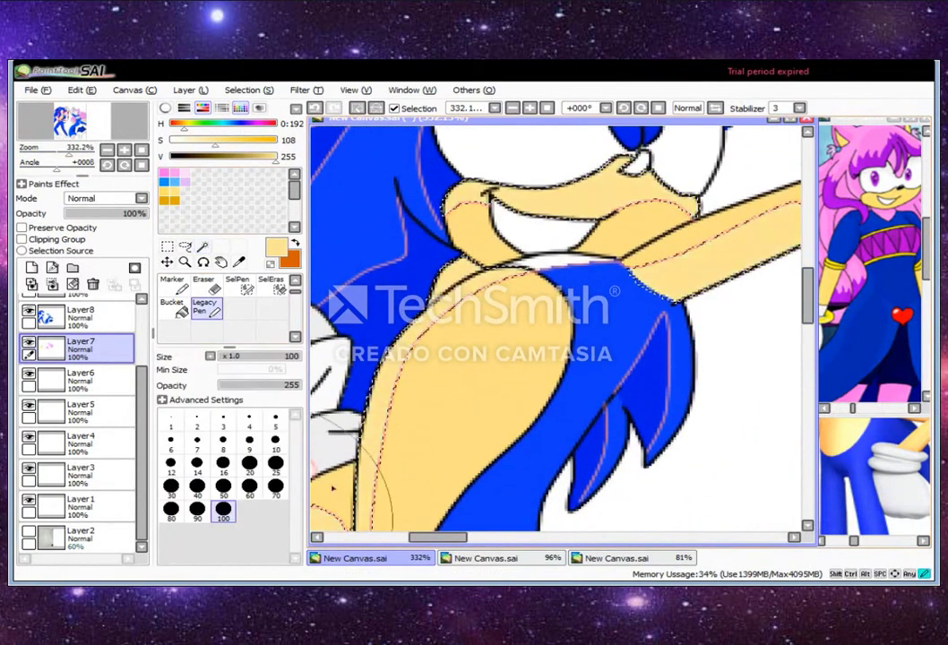
scroll(629, 314, down, 2)
scroll(628, 318, up, 3)
key(e)
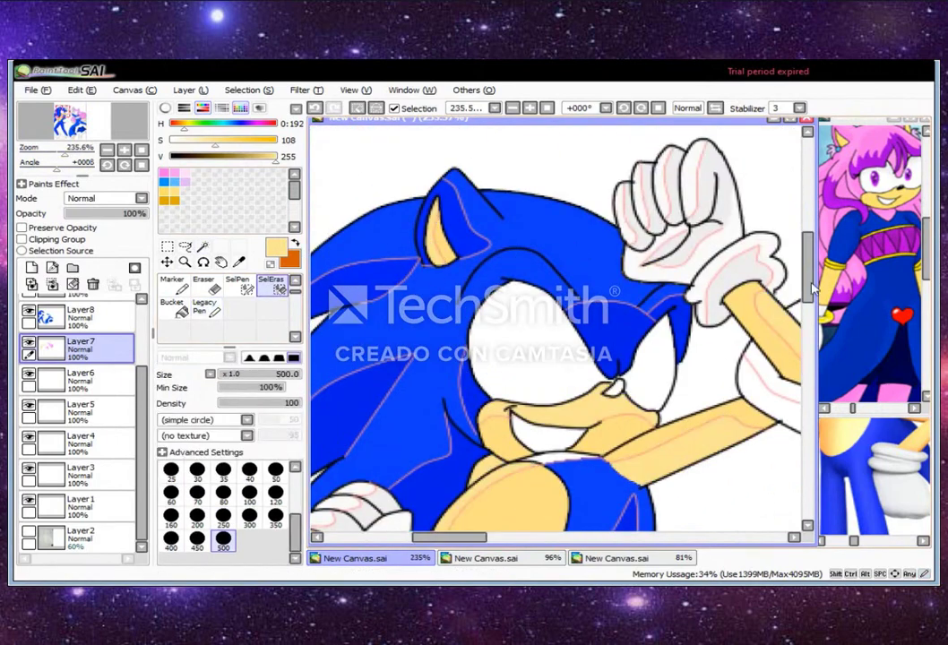
Fill the missed strip along the male hedgehog's shoulder with blue sampled from the surrounding fur
scroll(584, 365, down, 3)
scroll(584, 365, up, 2)
key(w)
key(alt)
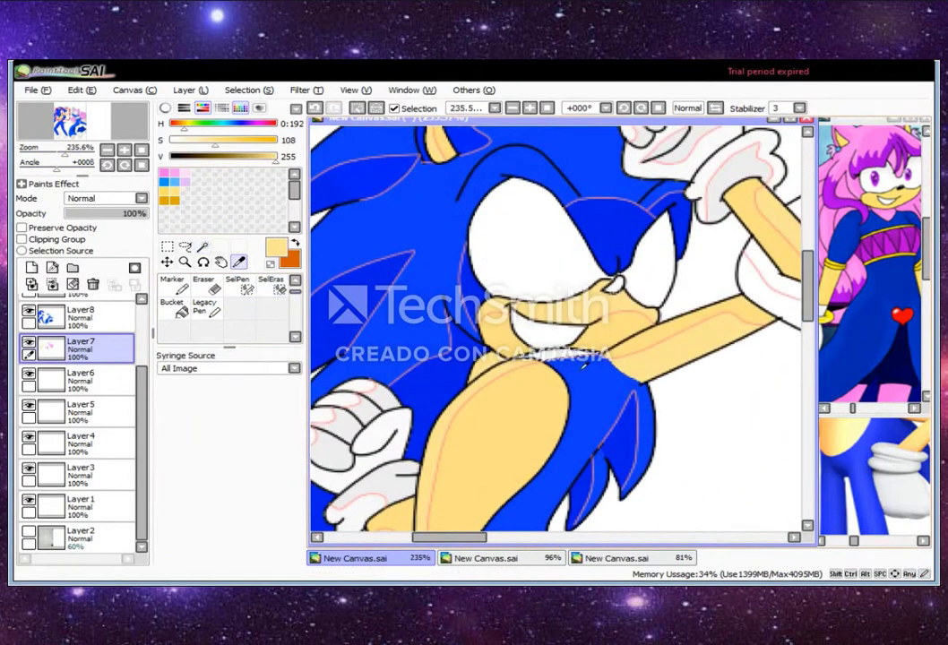
click(208, 307)
click(270, 283)
Fill the male hedgehog's leg cuffs on Layer9 with grey at saturation 0, value 232 for shaded parts and 242 for the rest
drag(809, 296, 812, 412)
key(w)
click(408, 309)
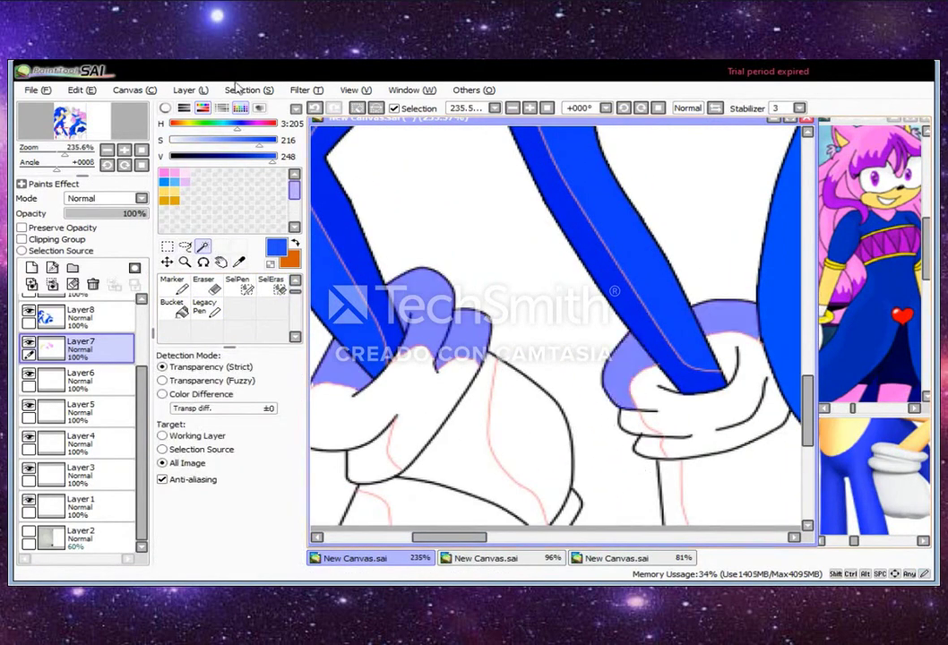
click(742, 404)
scroll(441, 457, up, 3)
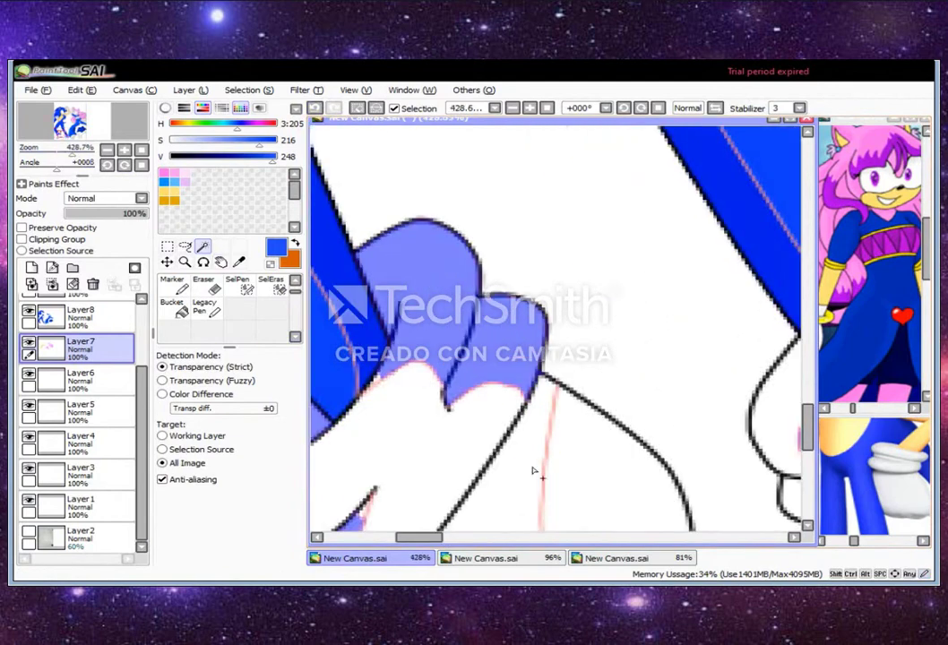
drag(377, 406, 491, 440)
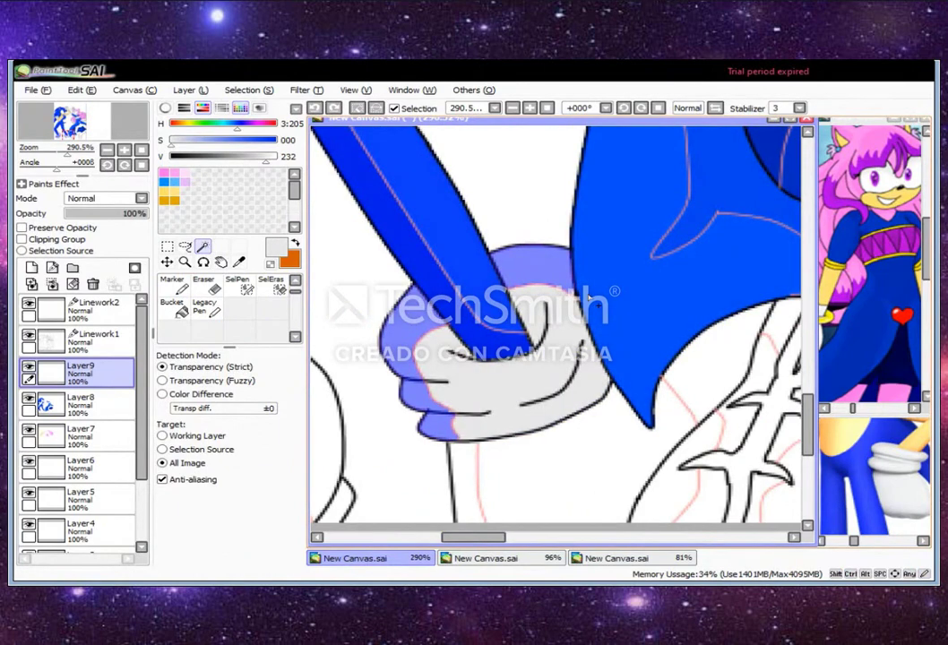
scroll(556, 314, up, 3)
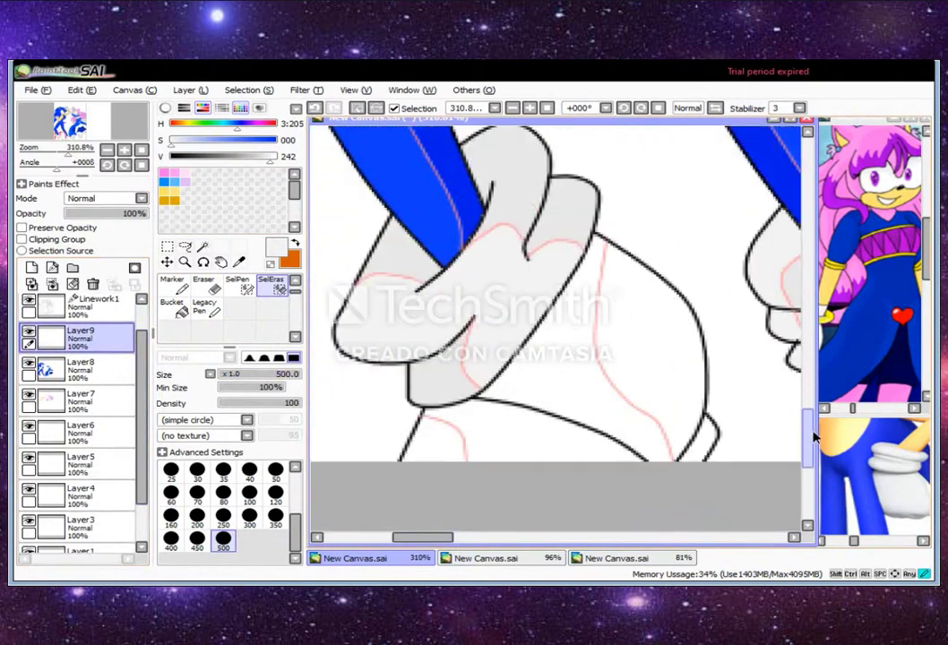
Toggle Layer7's visibility to check its contents, and make Layer6 the active layer for the female hedgehog's skin
drag(814, 437, 810, 269)
drag(437, 539, 518, 540)
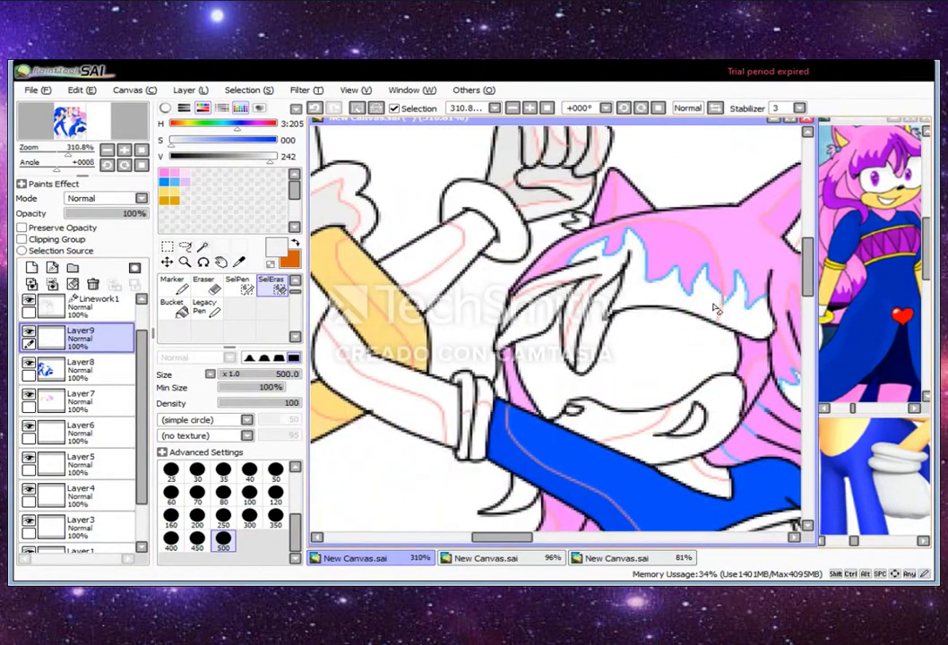
click(90, 401)
click(90, 432)
click(108, 401)
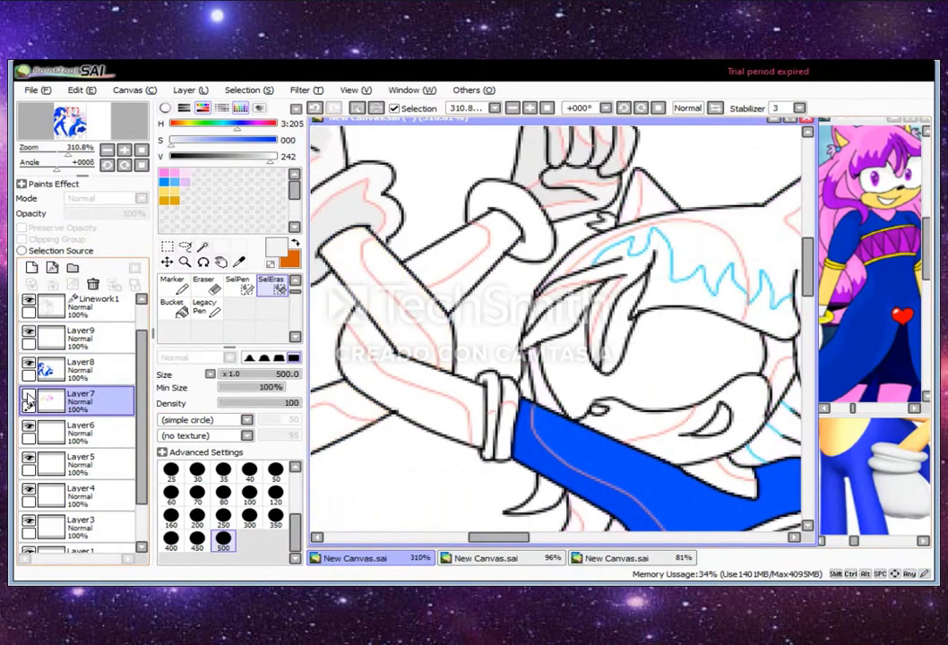
click(98, 432)
Select the shaded skin areas of the female hedgehog's muzzle, neck, inner ear, raised arm and lower arm
click(203, 247)
click(678, 455)
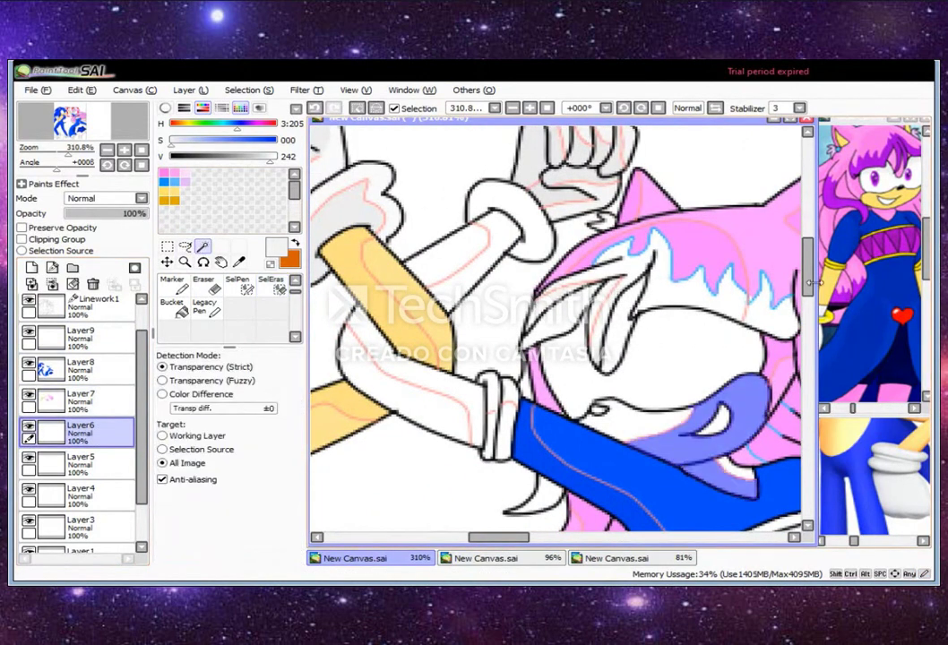
drag(498, 538, 532, 538)
drag(807, 262, 808, 291)
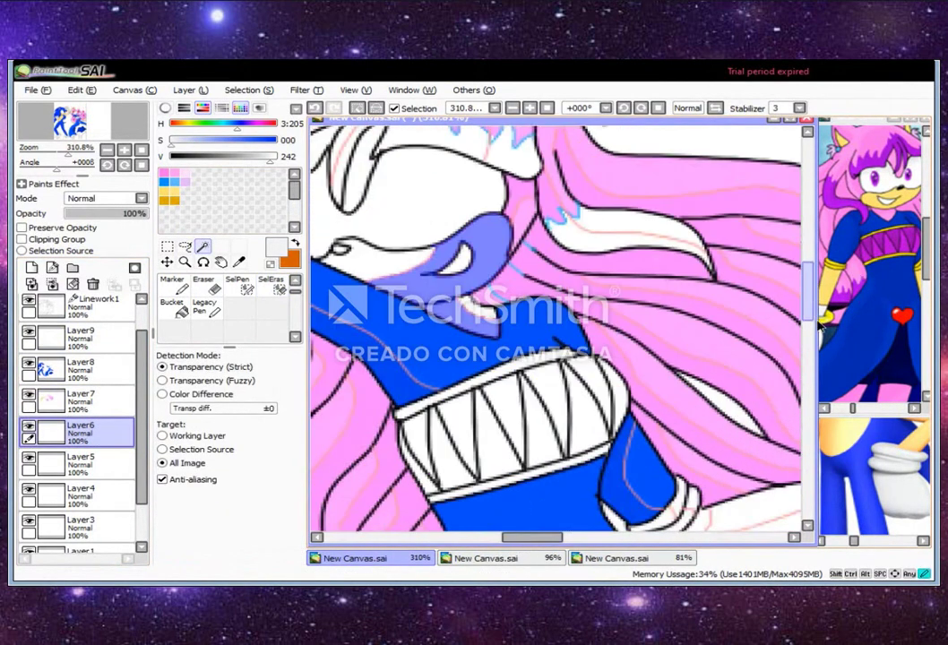
scroll(535, 218, down, 3)
scroll(535, 218, left, 3)
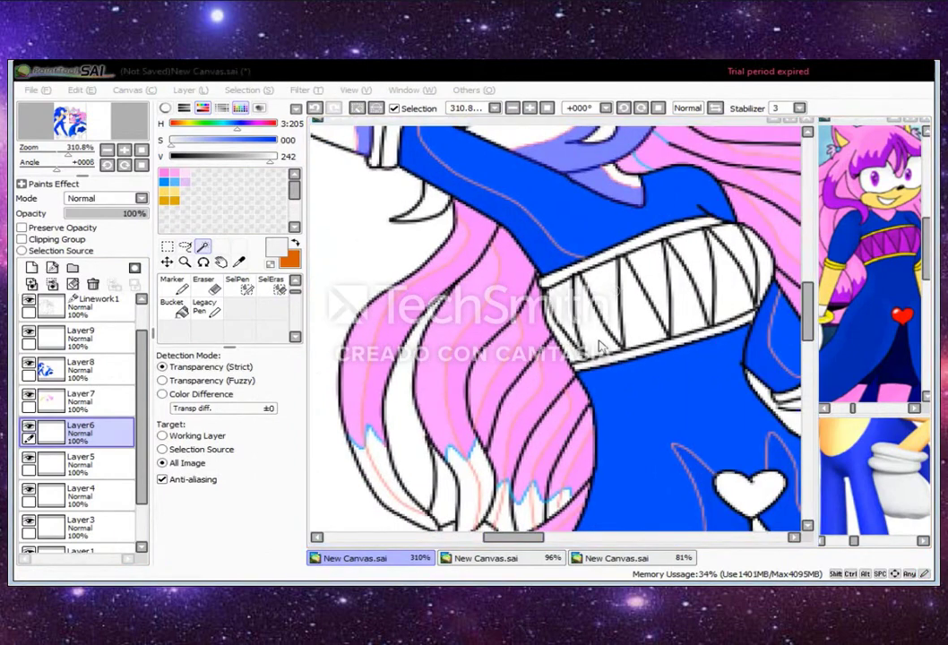
scroll(753, 462, down, 3)
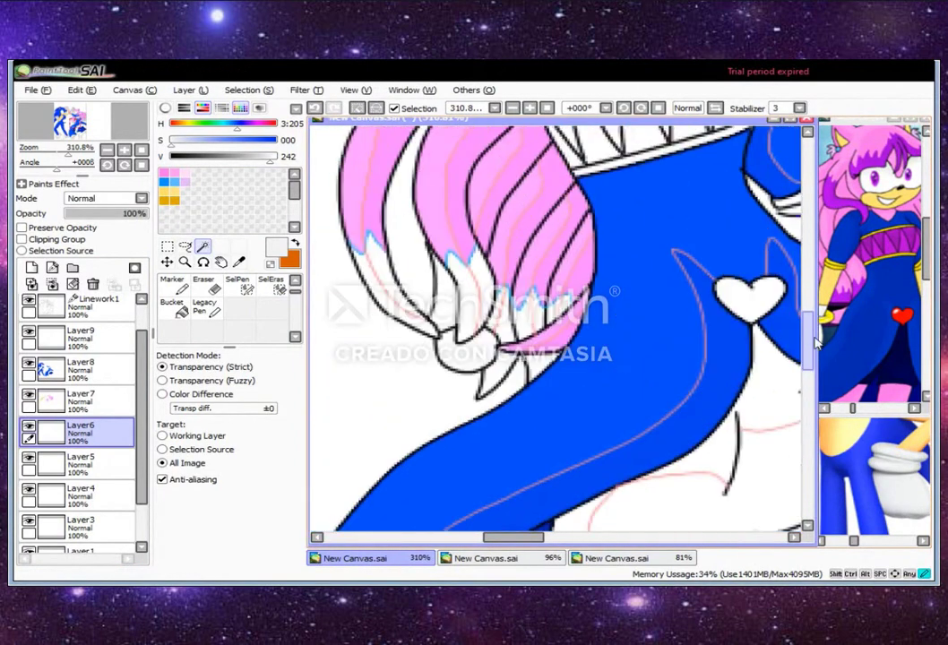
scroll(753, 462, right, 3)
scroll(753, 462, up, 5)
scroll(751, 461, left, 3)
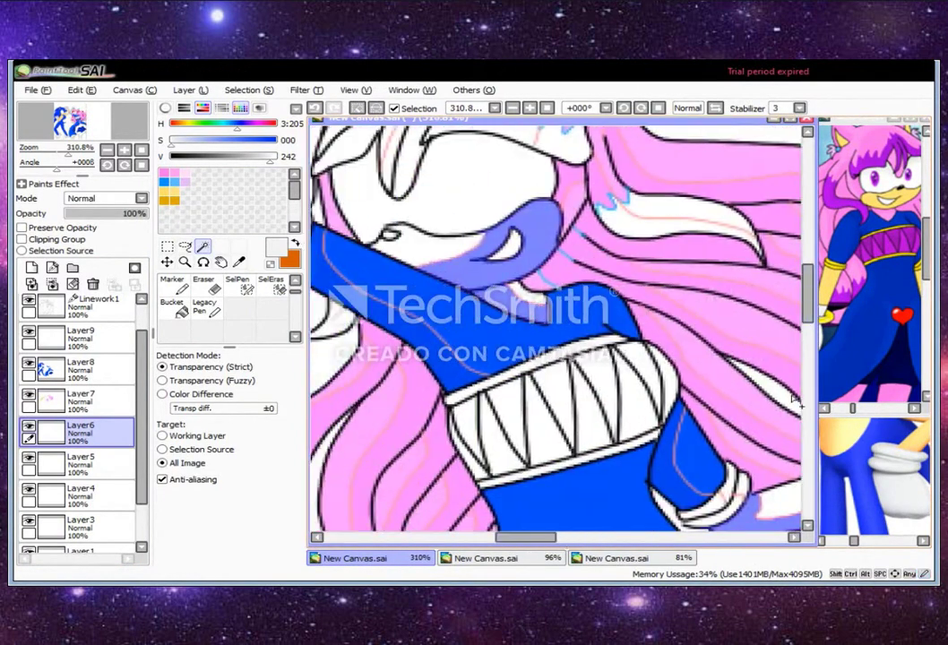
scroll(752, 461, up, 3)
scroll(811, 280, down, 5)
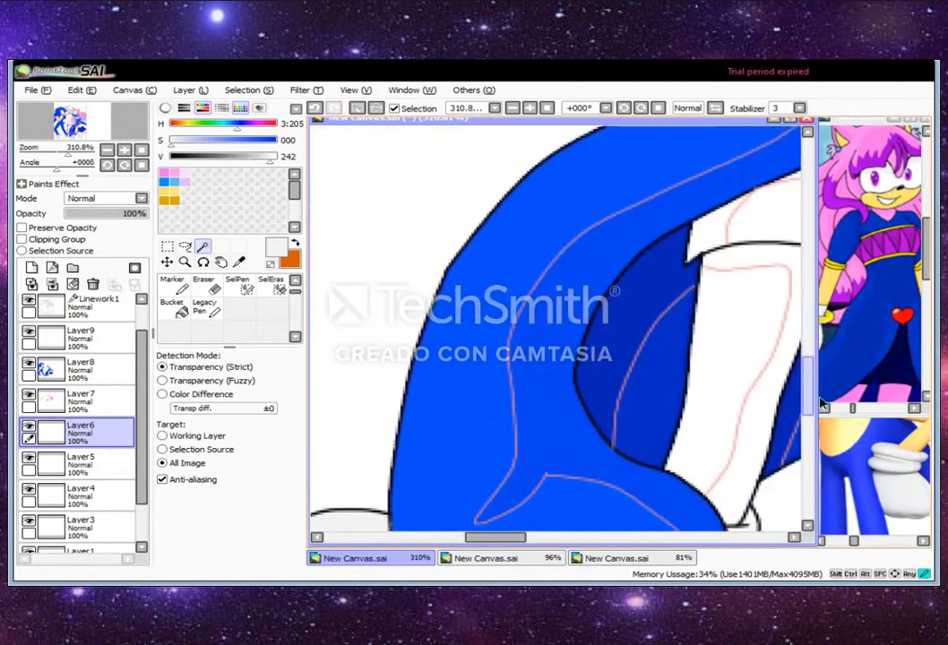
Fill the female hedgehog's selected shaded skin on Layer6 with tan, hue 0:205, saturation 144 and value 254
click(164, 191)
scroll(778, 285, up, 3)
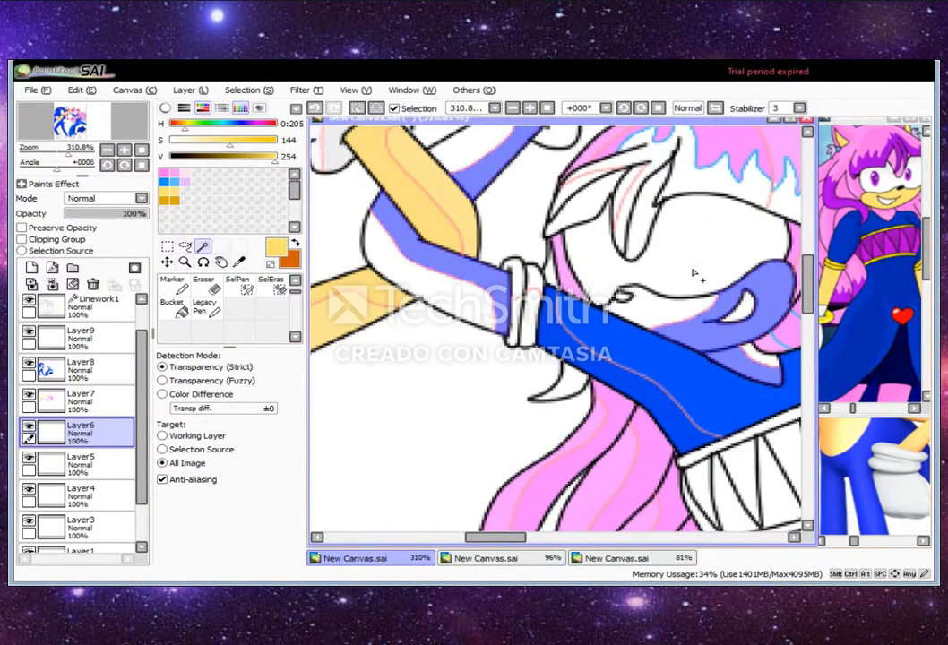
key(n)
scroll(757, 453, down, 5)
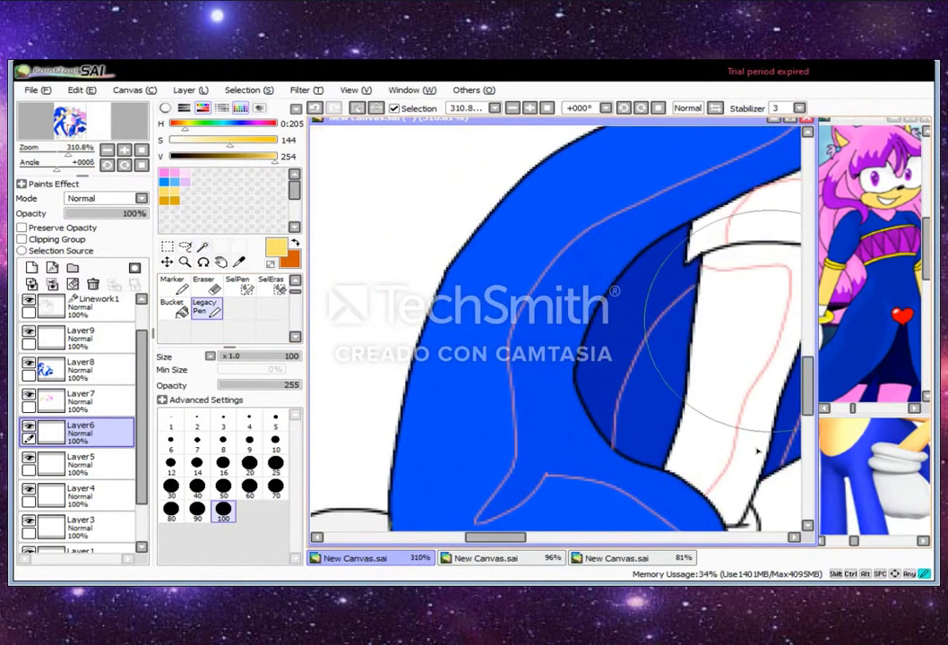
scroll(757, 452, up, 5)
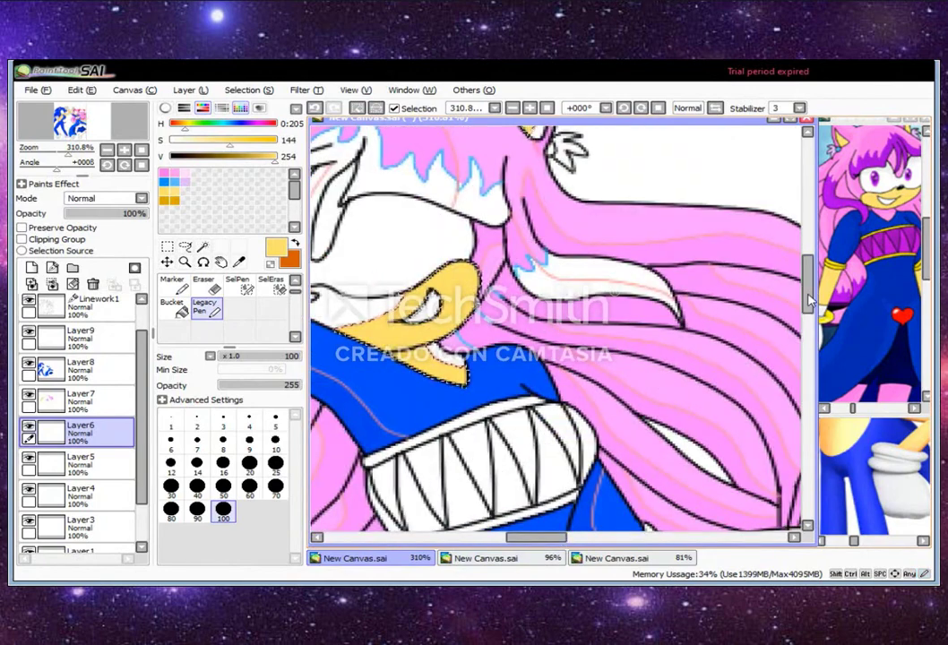
drag(810, 300, 809, 284)
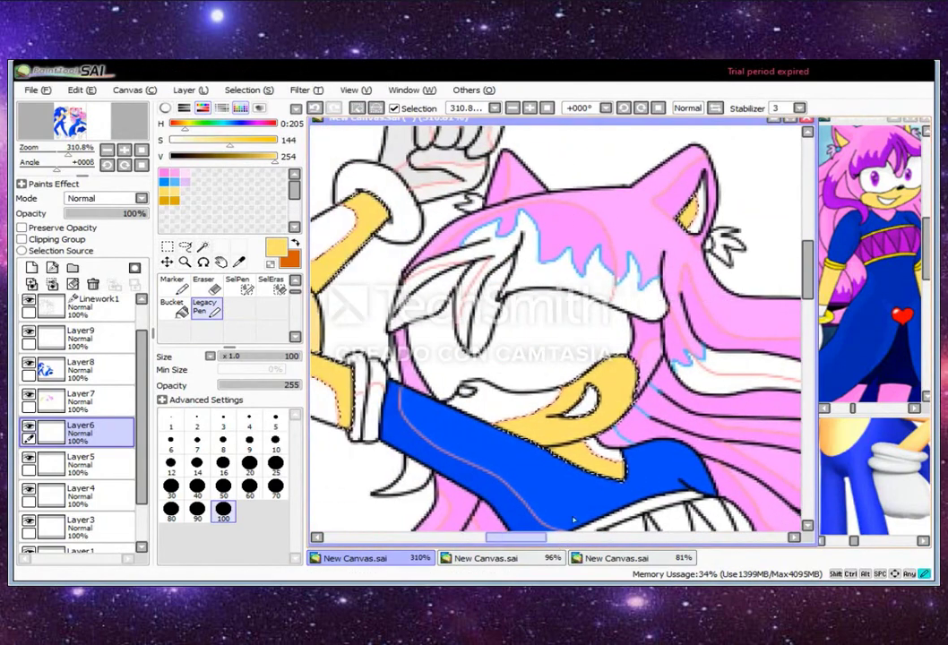
Set the paint colour to a lighter tan at saturation 126 and value 253, and clear the selection
click(219, 144)
click(172, 307)
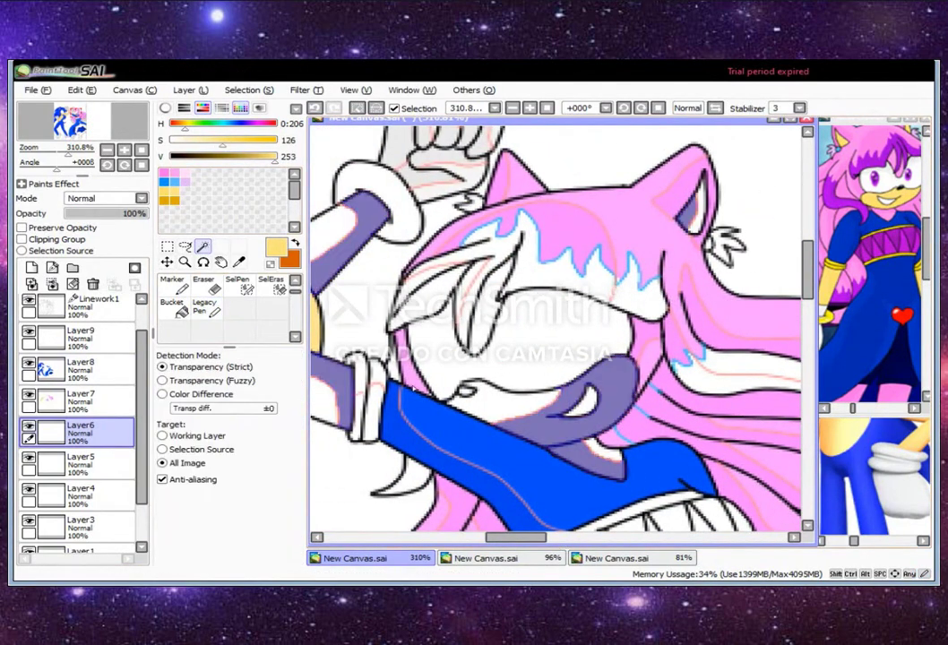
click(271, 285)
Select the unshaded skin areas of the female hedgehog's muzzle, neck, raised arm and lower arm
scroll(631, 437, down, 5)
scroll(632, 437, right, 5)
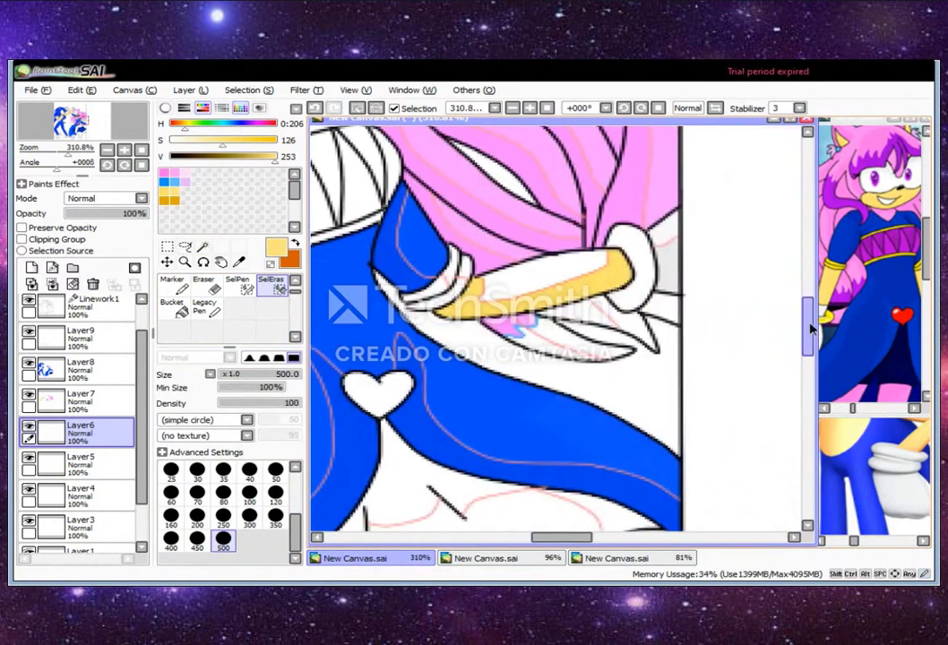
scroll(632, 436, up, 5)
scroll(632, 437, left, 5)
click(202, 246)
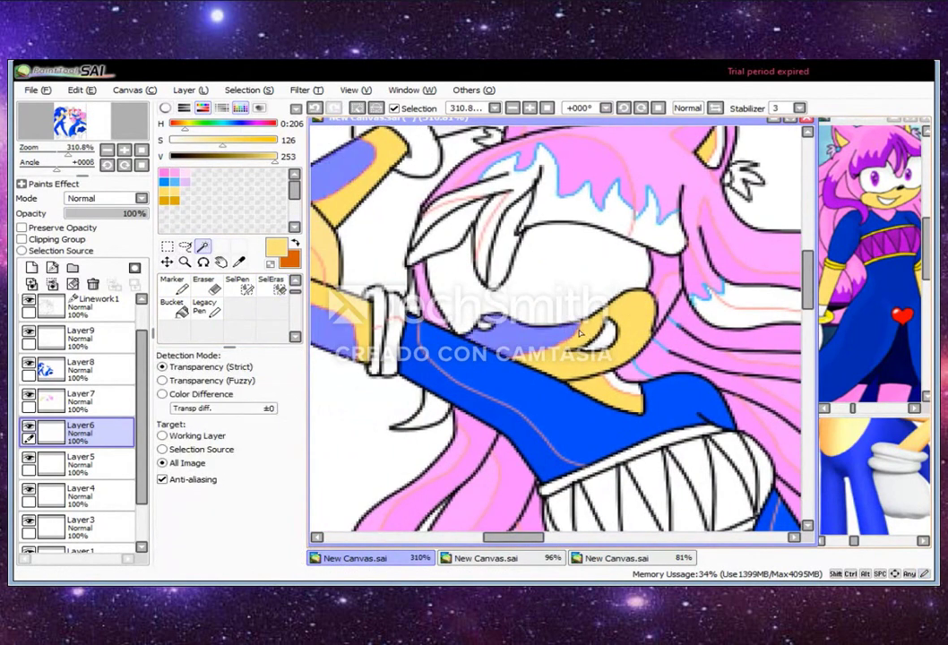
drag(511, 538, 504, 541)
scroll(504, 541, right, 3)
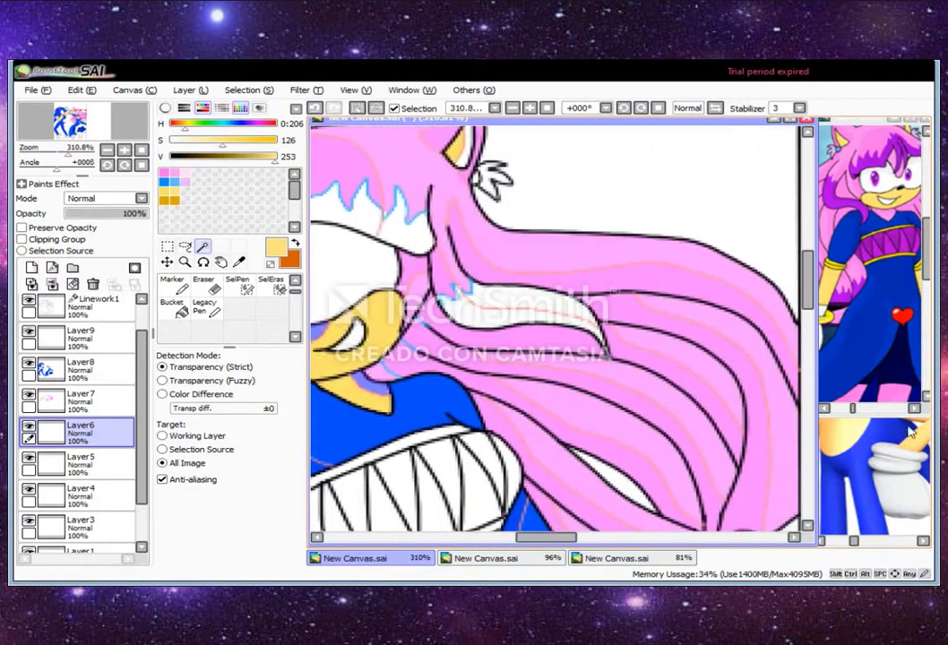
scroll(679, 320, down, 4)
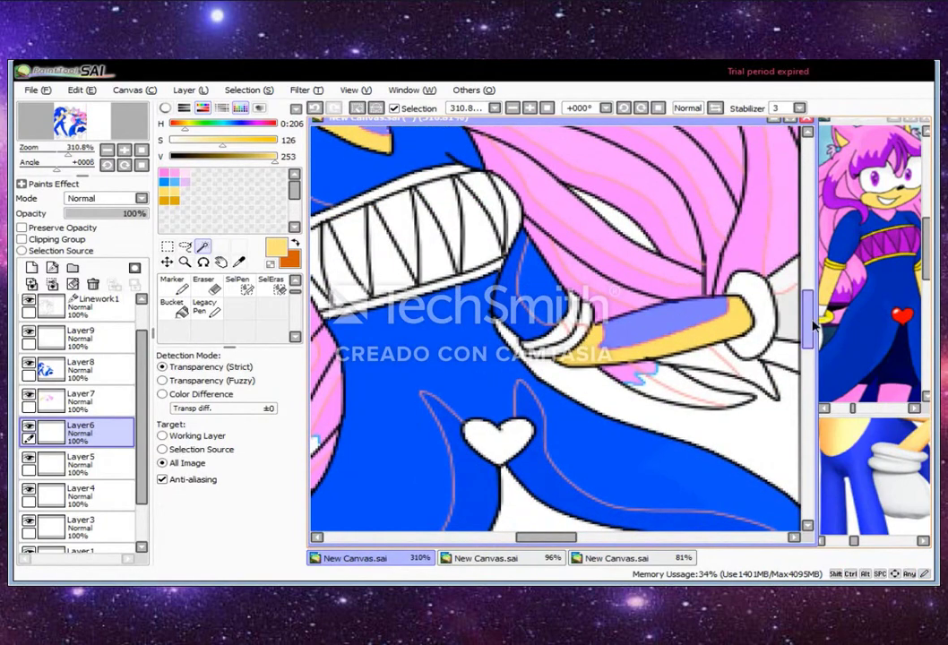
scroll(814, 271, up, 6)
scroll(814, 272, down, 3)
scroll(814, 272, down, 3)
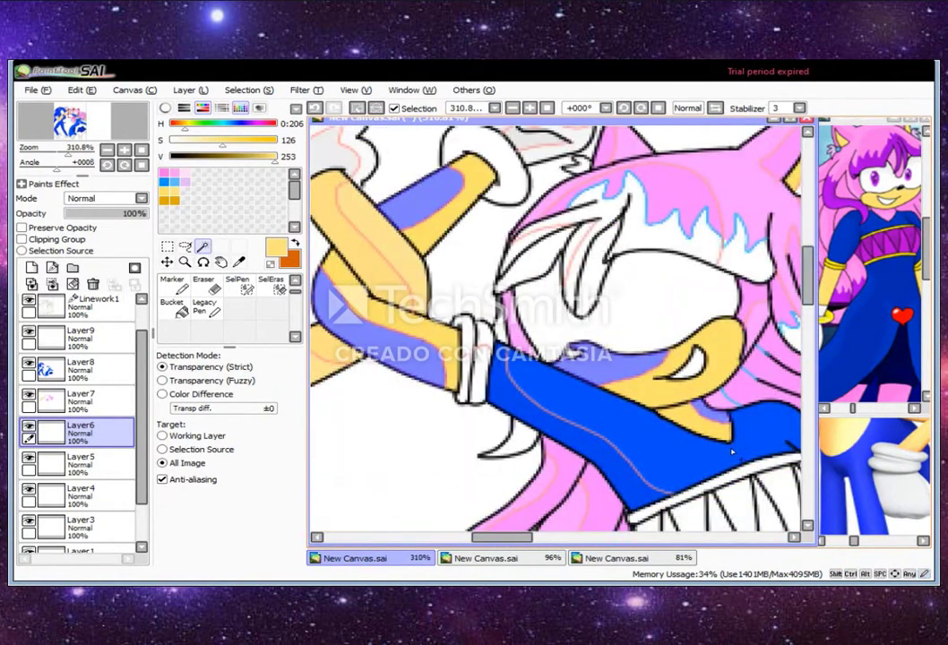
Fill the selected unshaded skin on Layer6 with tan, hue 0:206, saturation 126 and value 253, and clear the selection
key(n)
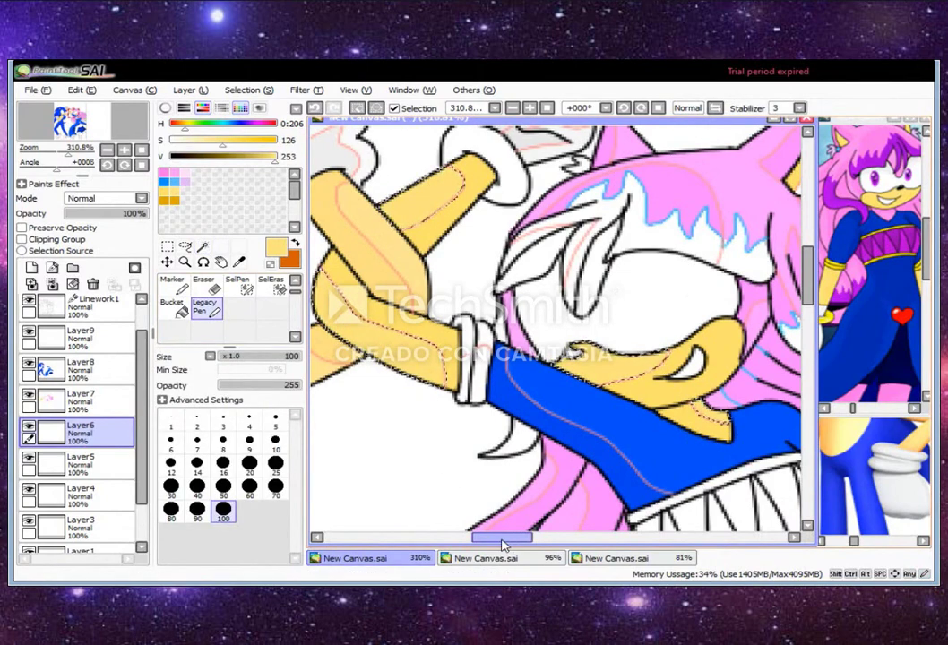
scroll(616, 459, right, 3)
scroll(617, 459, down, 3)
scroll(617, 459, up, 5)
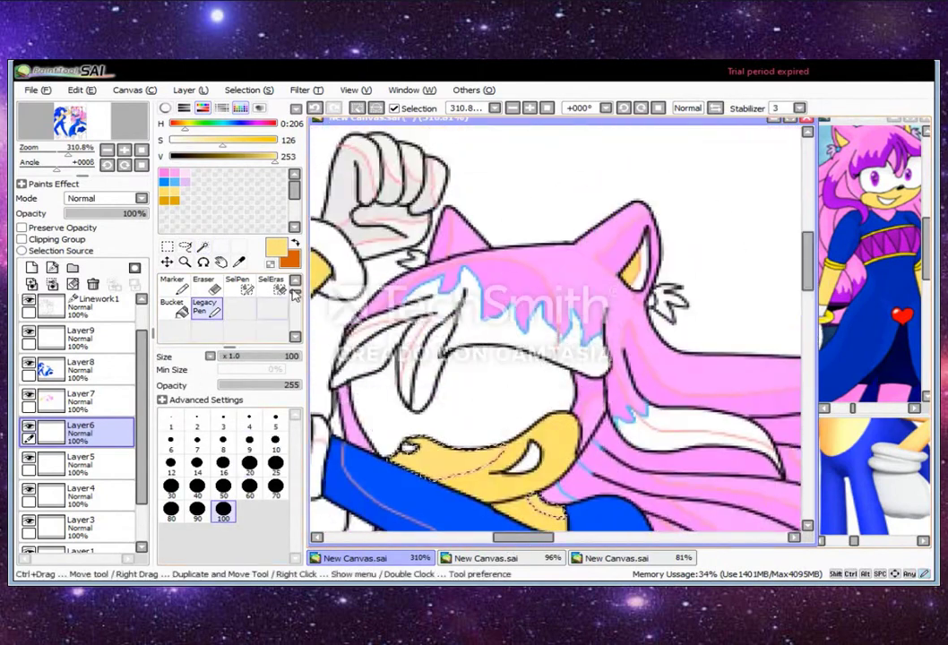
click(271, 285)
Select the unfilled inner side of the female hedgehog's hanging bangs strand and the remaining strip of her inner ear
drag(70, 159, 56, 158)
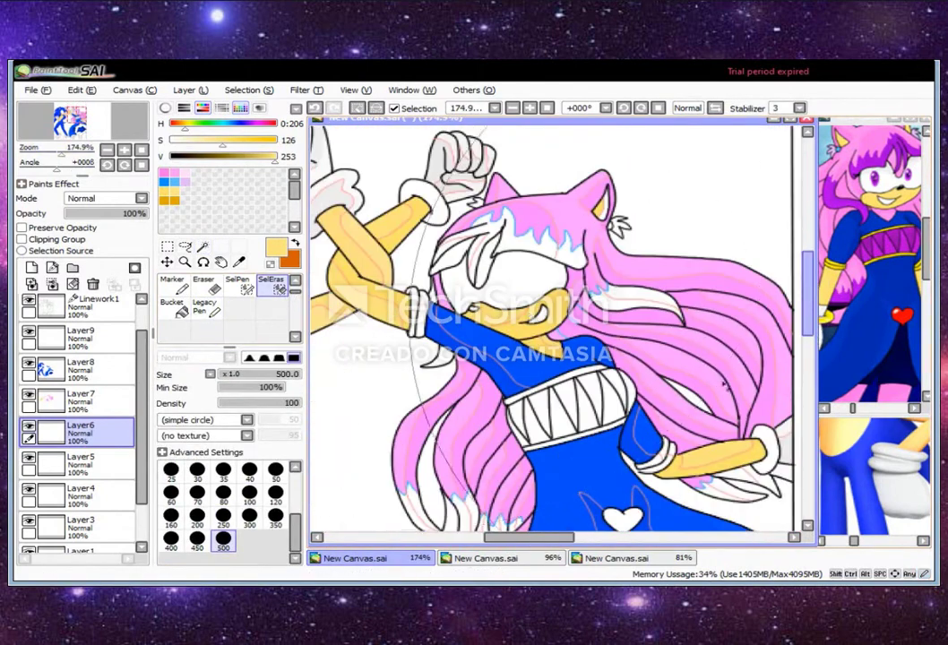
click(202, 247)
scroll(558, 337, up, 3)
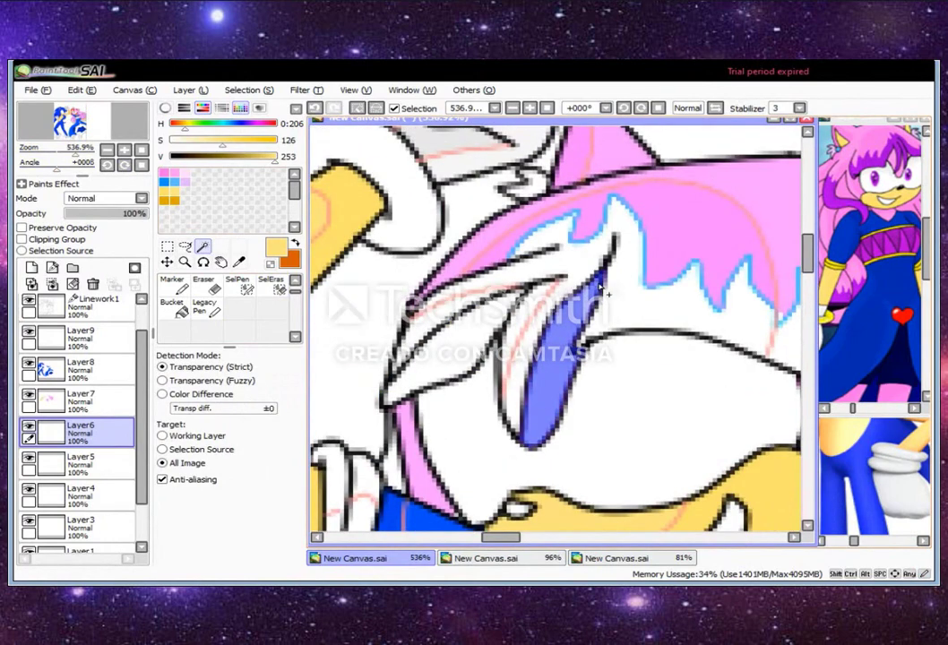
scroll(522, 320, down, 2)
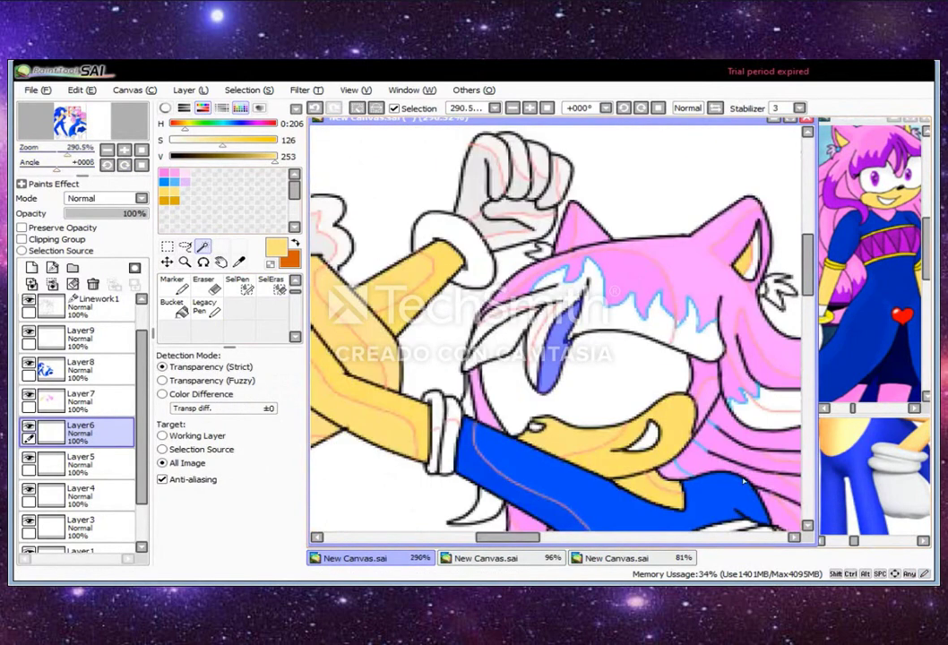
Paint the selected bangs strand with pink, hue 5:028, saturation 122 and value 253
click(239, 262)
drag(184, 123, 260, 123)
click(204, 307)
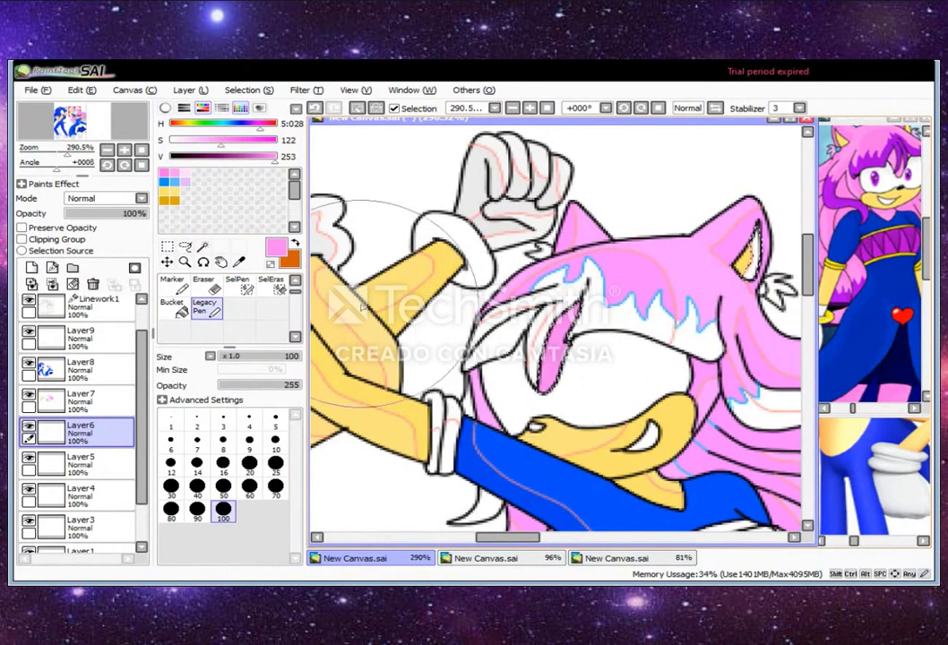
Sample tan from the raised arm and paint the selected inner ear strip with it
click(240, 262)
click(385, 296)
click(204, 306)
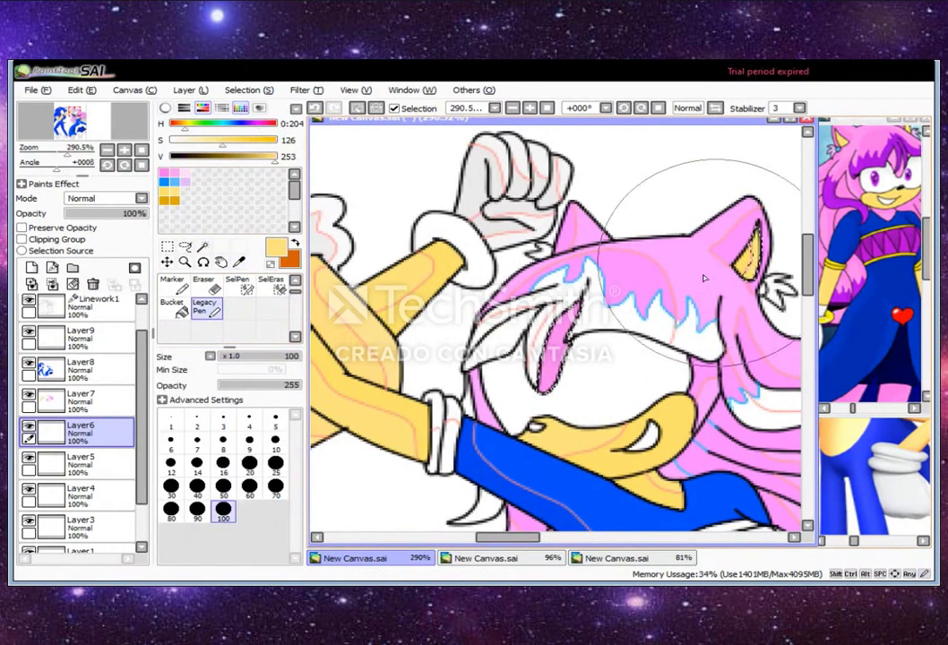
Clear the selection, then select the female hedgehog's unfilled bangs areas inside the shading outline with Layer5 active
click(271, 286)
scroll(814, 269, down, 1)
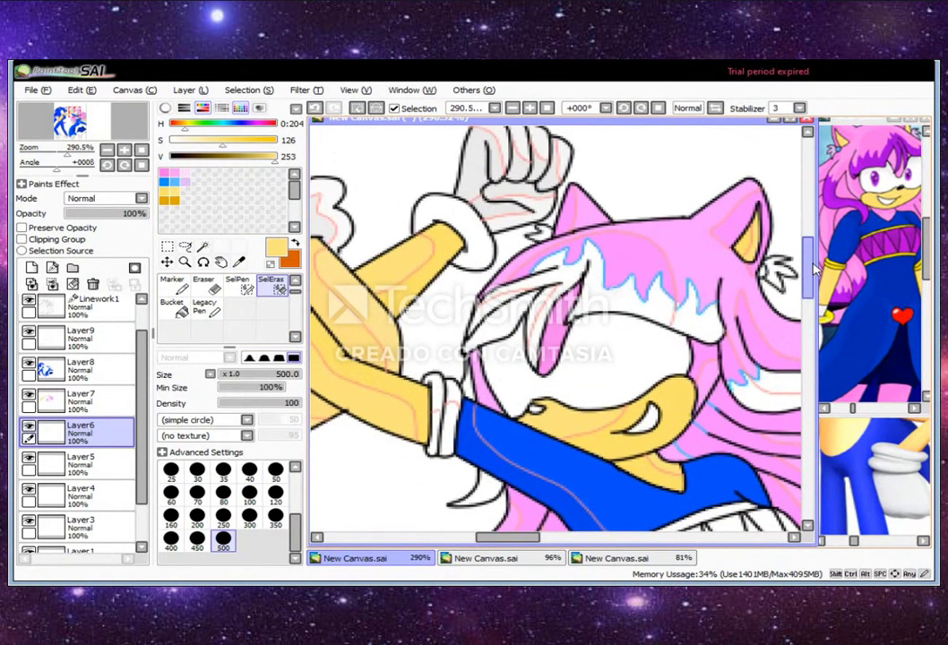
mouse_move(821, 269)
mouse_down()
mouse_move(813, 345)
mouse_move(813, 280)
mouse_up()
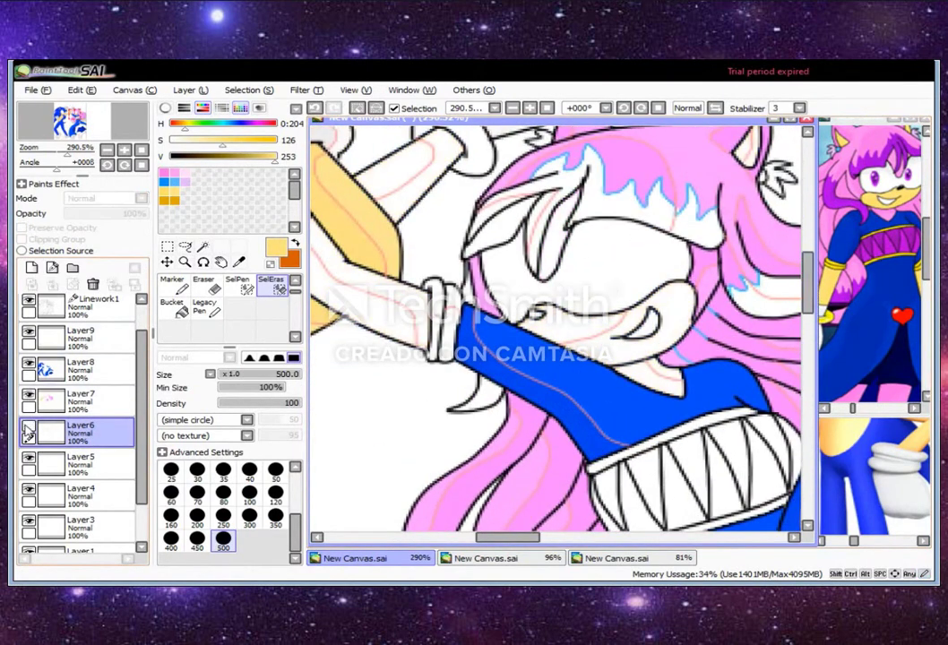
click(114, 461)
click(203, 245)
click(534, 177)
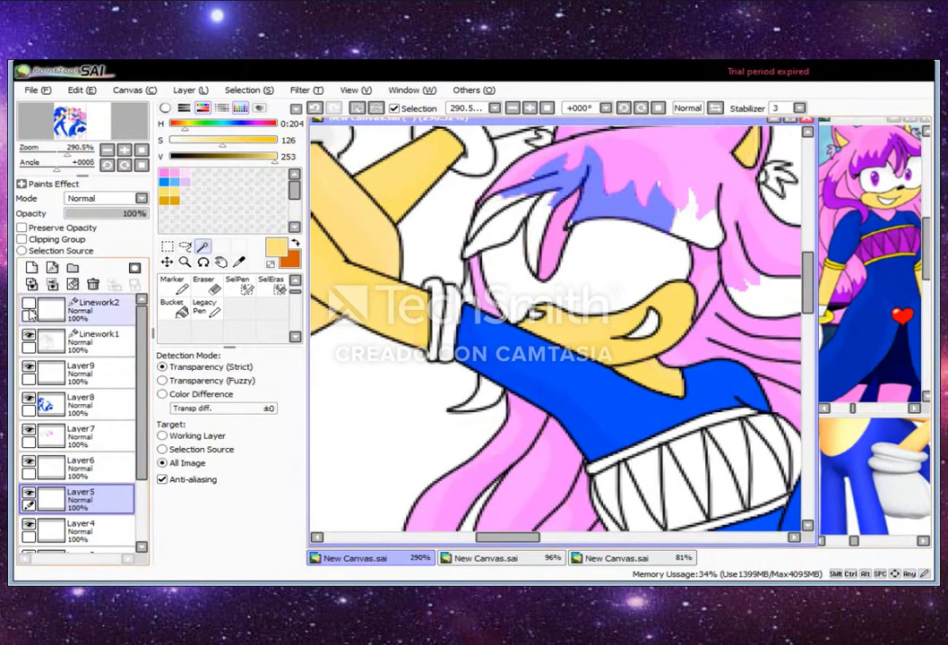
click(538, 204)
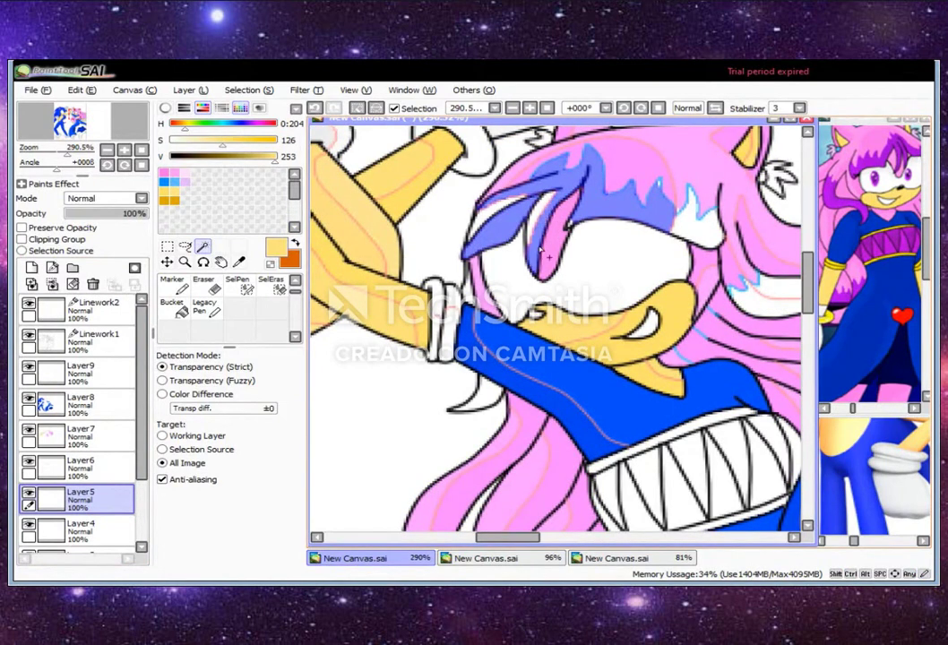
Add the shaded parts of her side strand, the hair tips under her lowered arm and the tied hair ends to the selection
drag(508, 543, 541, 538)
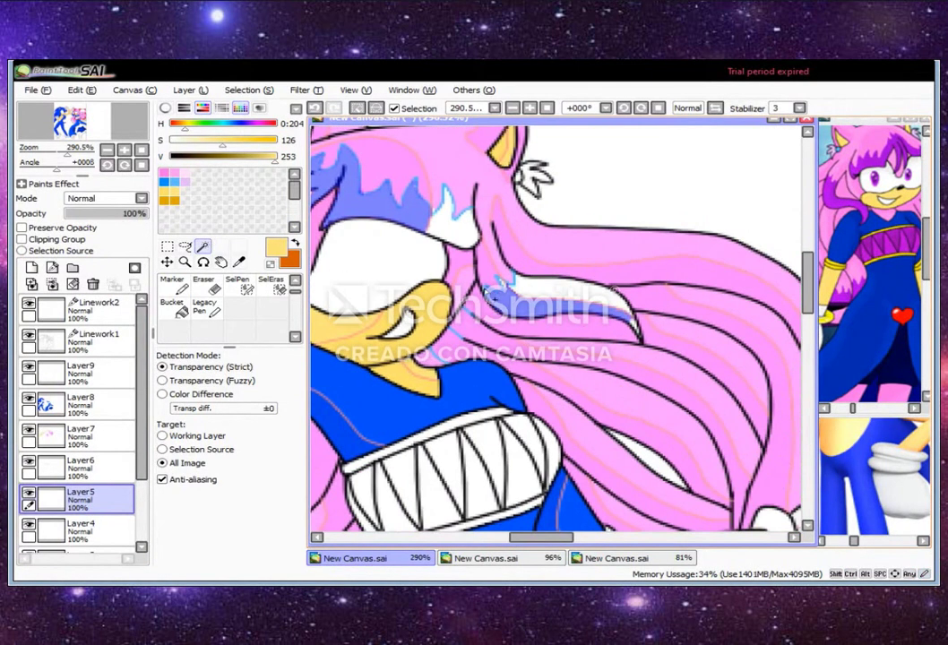
scroll(636, 332, down, 5)
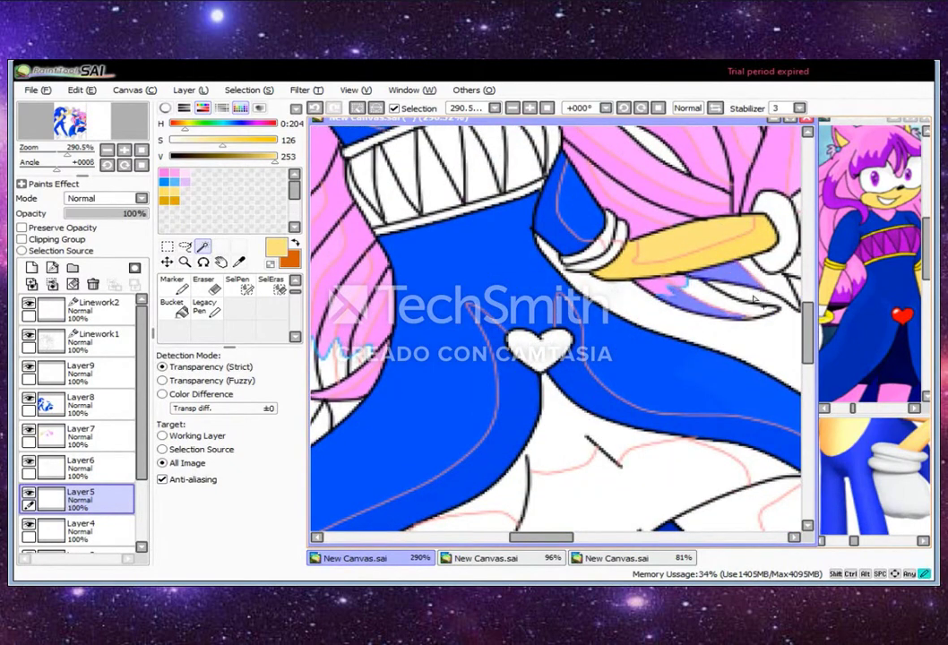
drag(563, 537, 504, 538)
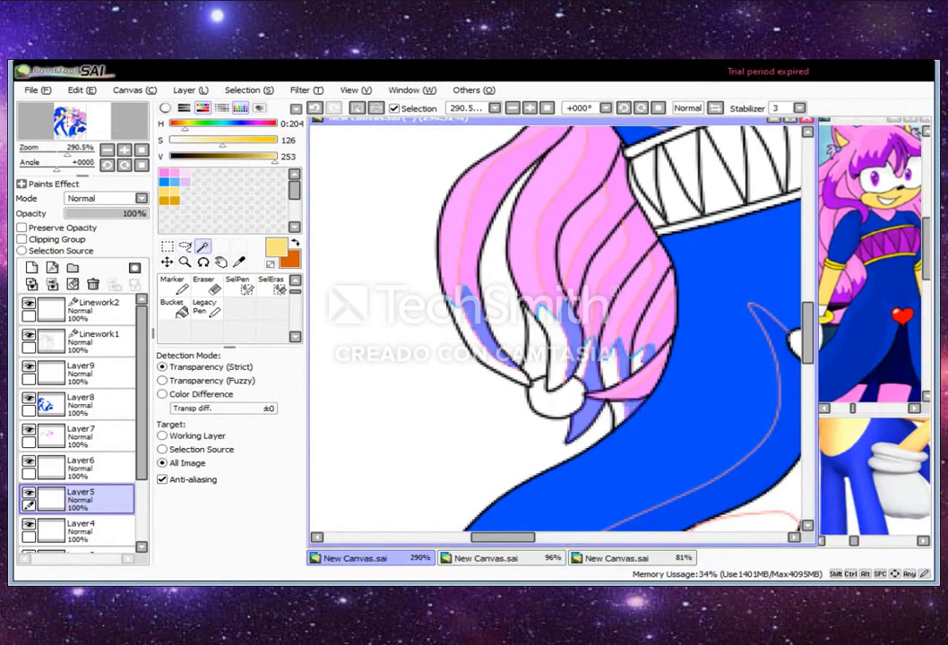
scroll(613, 398, up, 5)
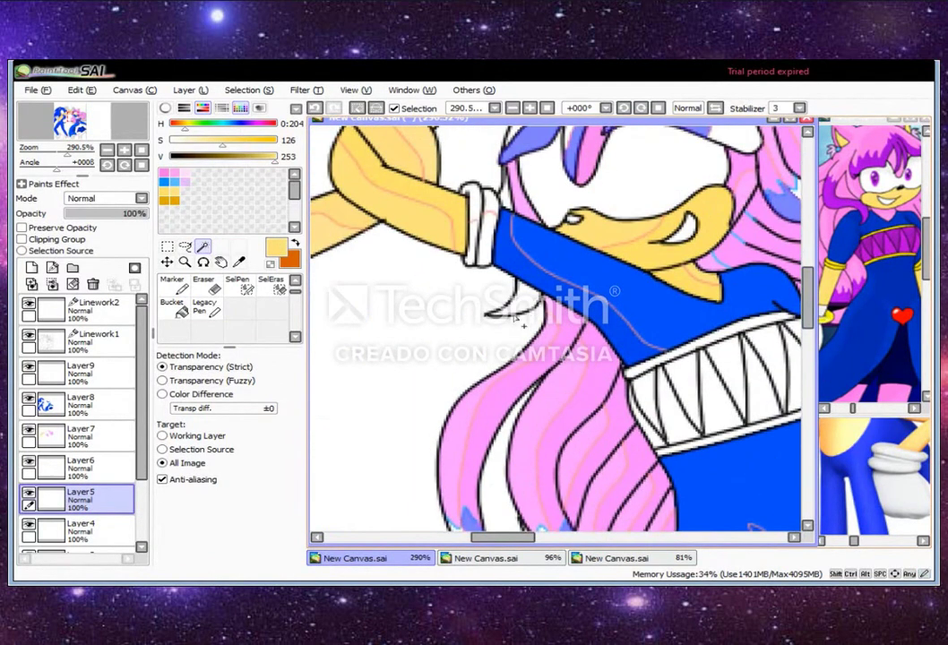
Paint the selected hair areas with purple, hue 4:140, saturation 255 and value 236, and clear the selection
click(260, 125)
drag(241, 143, 273, 140)
click(267, 157)
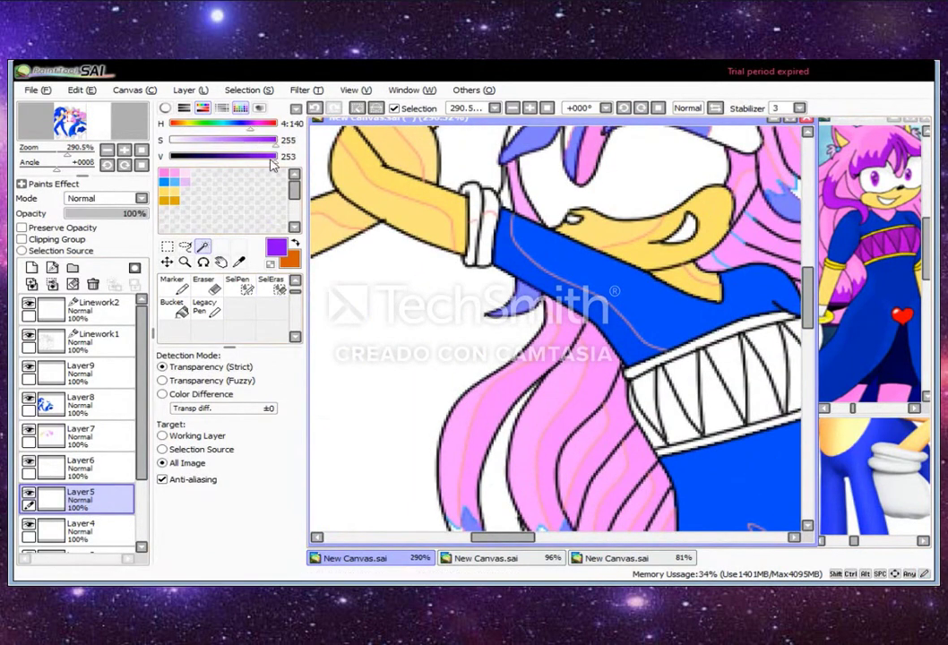
click(204, 306)
scroll(613, 359, down, 5)
scroll(792, 330, down, 3)
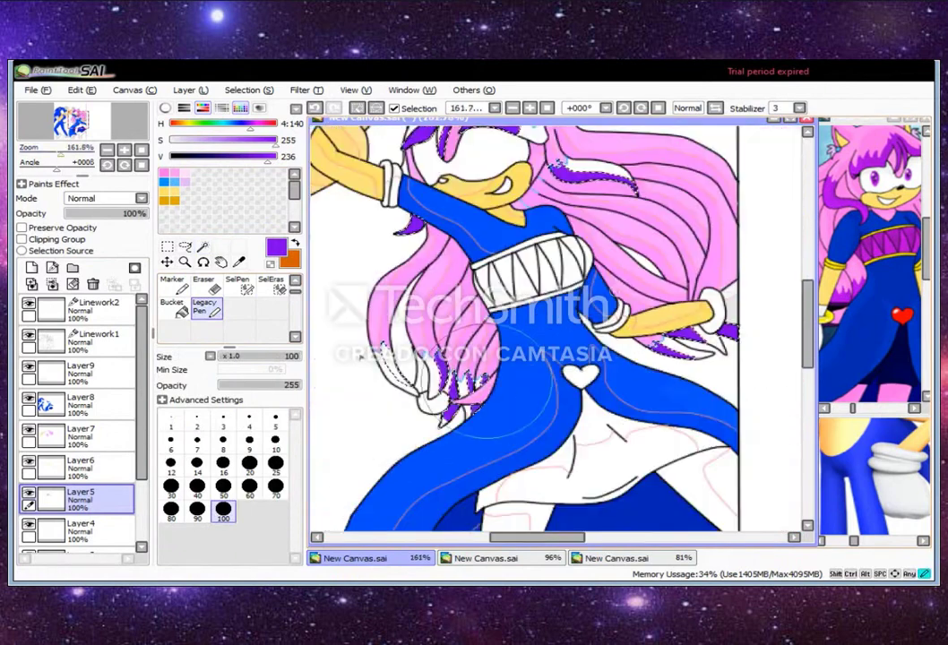
scroll(555, 331, up, 2)
click(271, 285)
Select the remaining unfilled, unshaded parts of the hair tips, tied hair ends and bangs beside the dark purple, with the shading outlines hidden
click(276, 157)
click(203, 246)
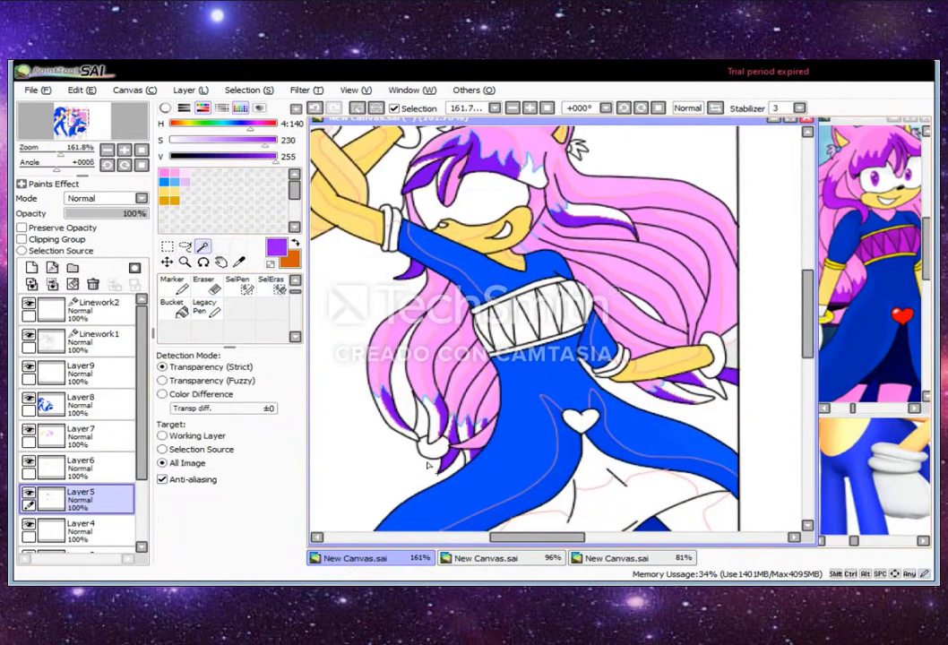
scroll(70, 134, up, 2)
scroll(616, 290, right, 5)
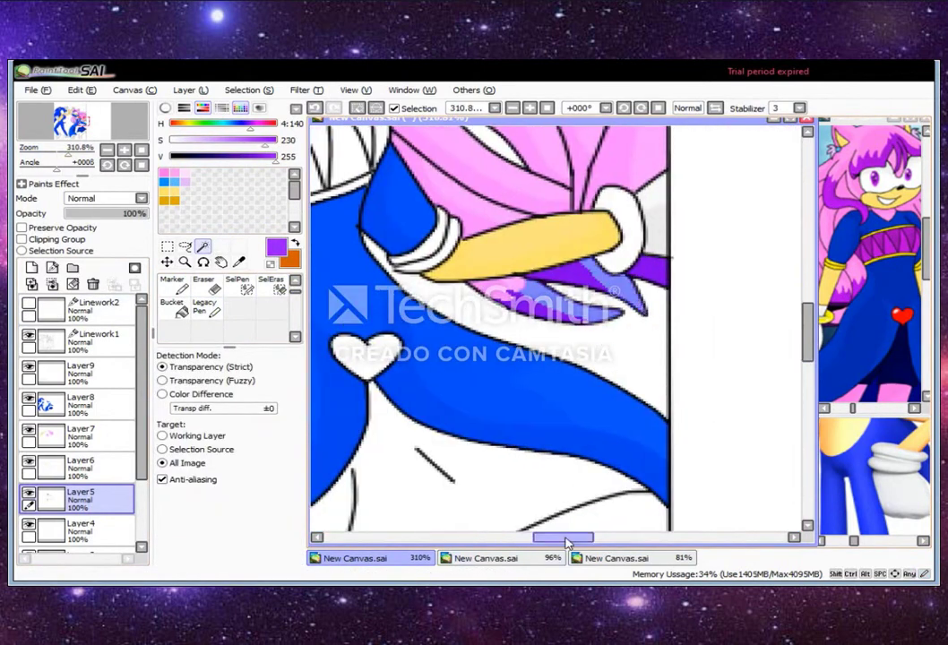
drag(567, 543, 515, 543)
click(394, 296)
click(488, 357)
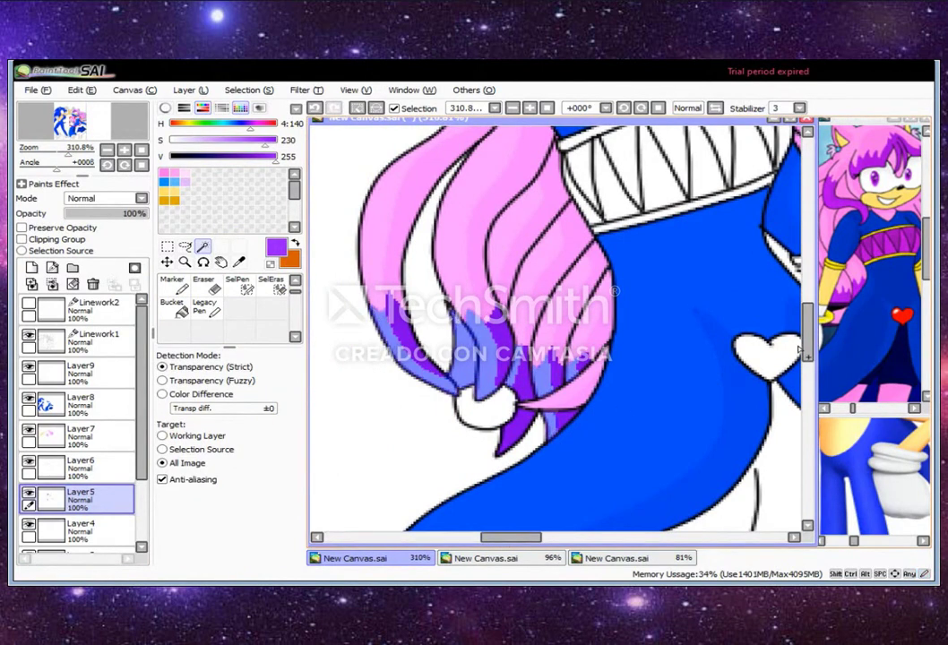
drag(800, 349, 802, 288)
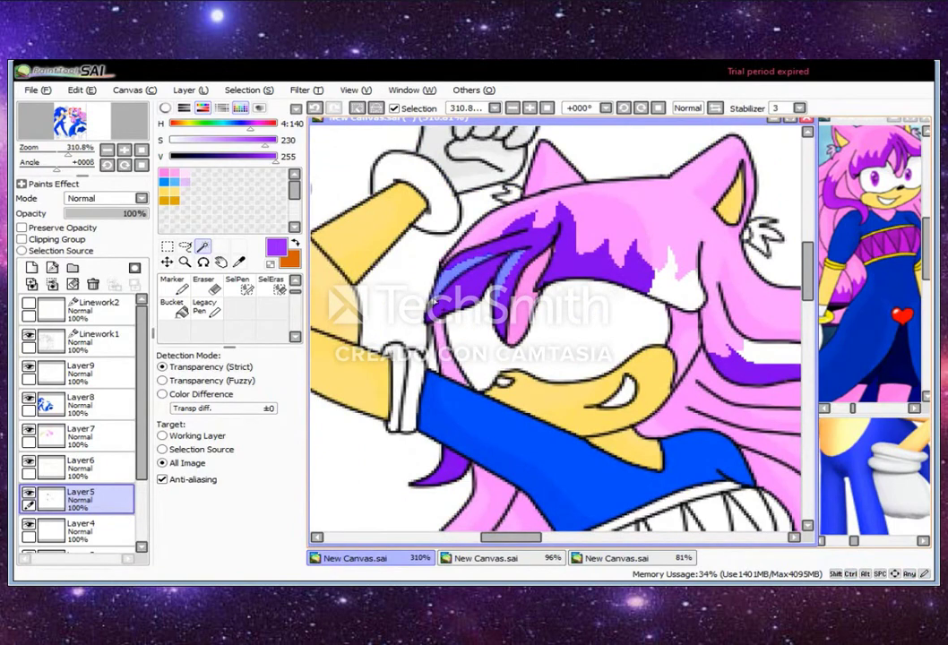
click(556, 236)
Paint the selected unshaded hair parts with brighter purple, hue 4:140, saturation 238 and value 255, and clear the selection
scroll(595, 380, right, 5)
drag(76, 119, 65, 154)
key(n)
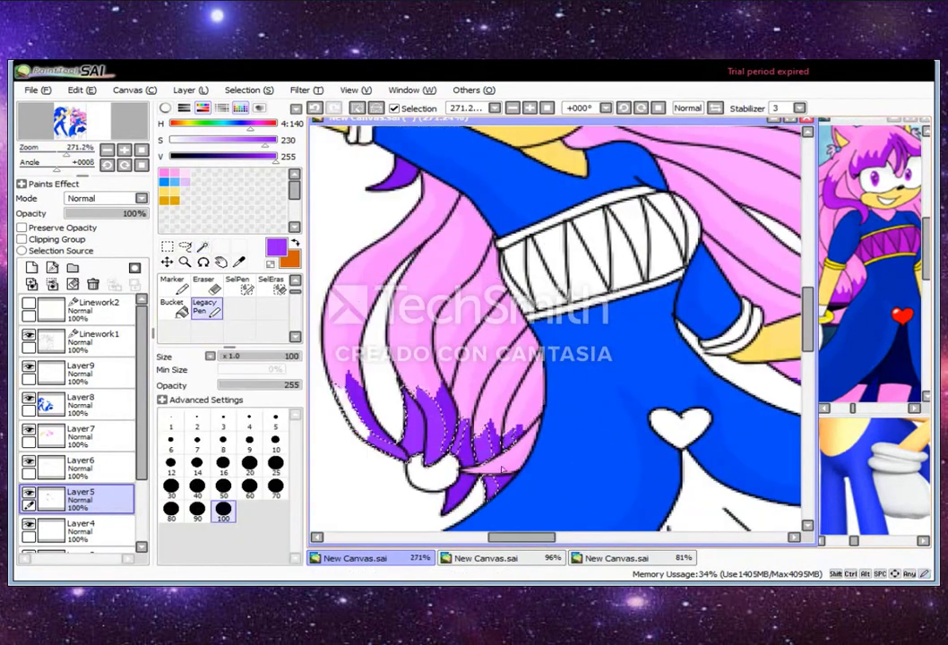
drag(805, 318, 802, 282)
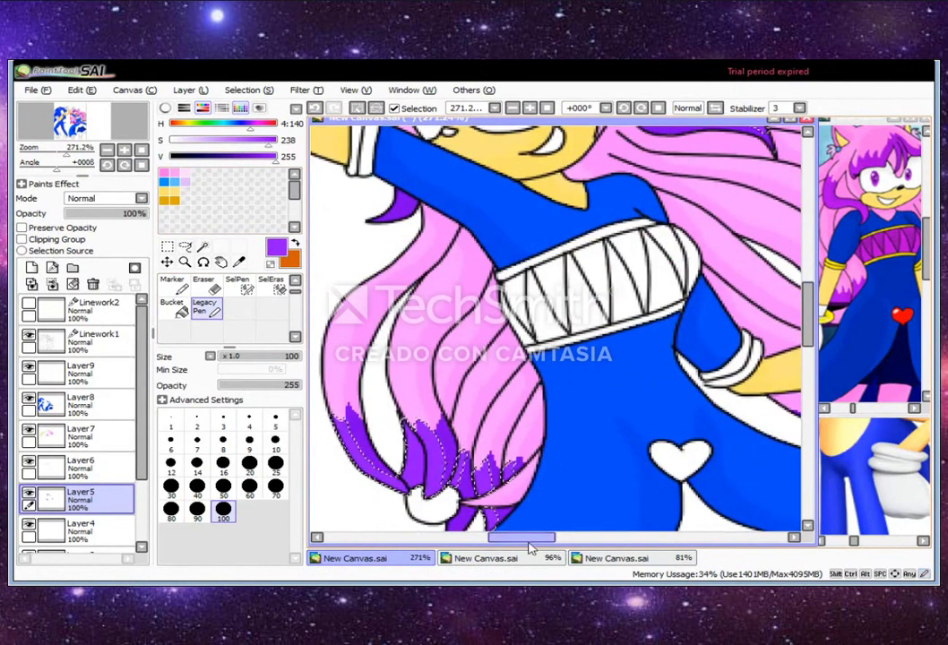
key(e)
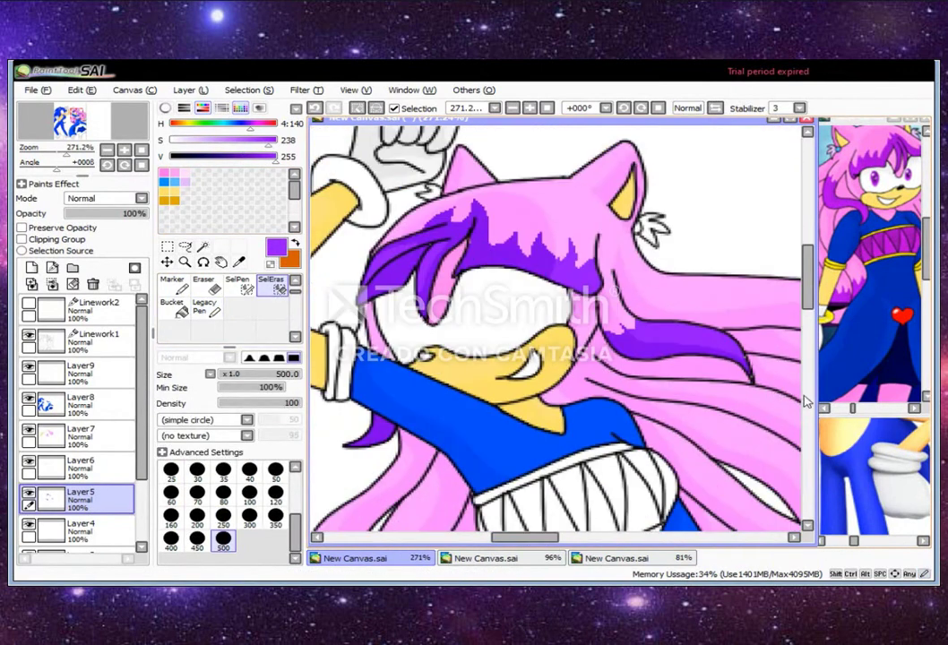
Select the round hair tie on the gathered hair and fill it with purple, hue 4:140, saturation 255 and value 204
scroll(816, 296, down, 3)
key(w)
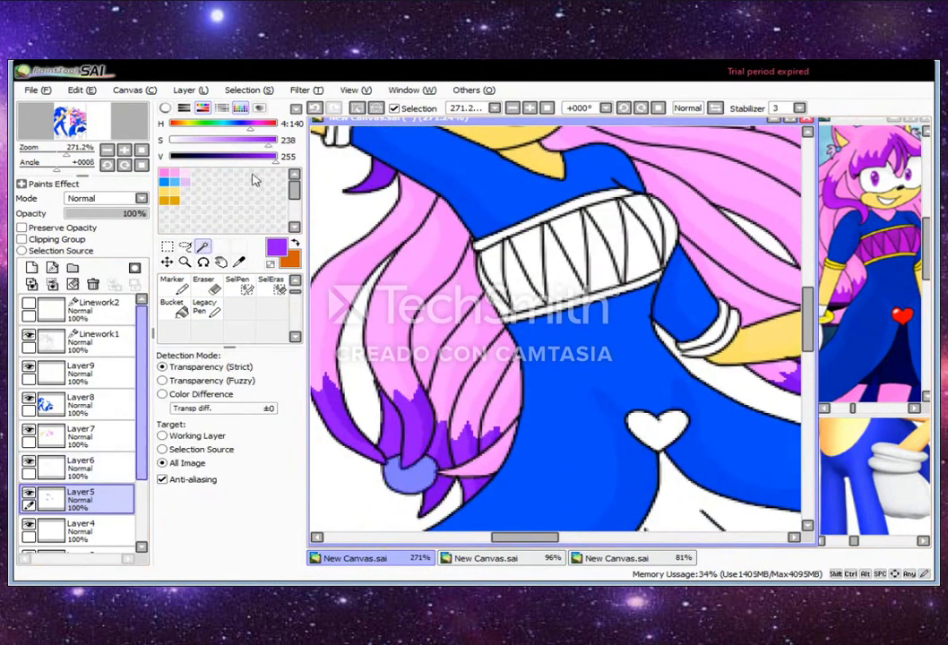
click(211, 314)
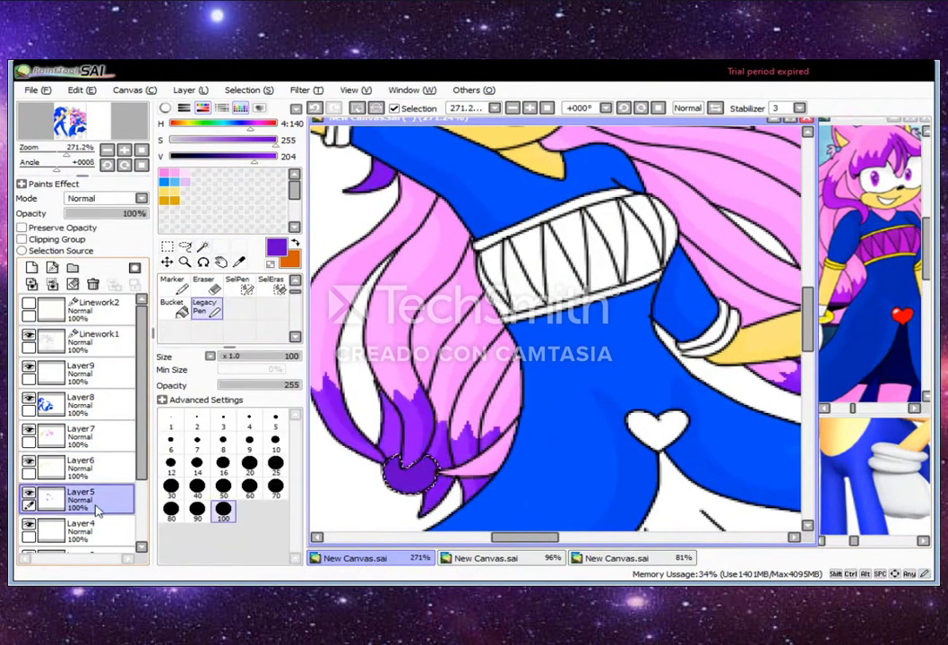
Shade the upper centre of the hair tie with soft black using the Pencil at size 9
key(ctrl+plus)
click(63, 130)
drag(64, 149, 79, 159)
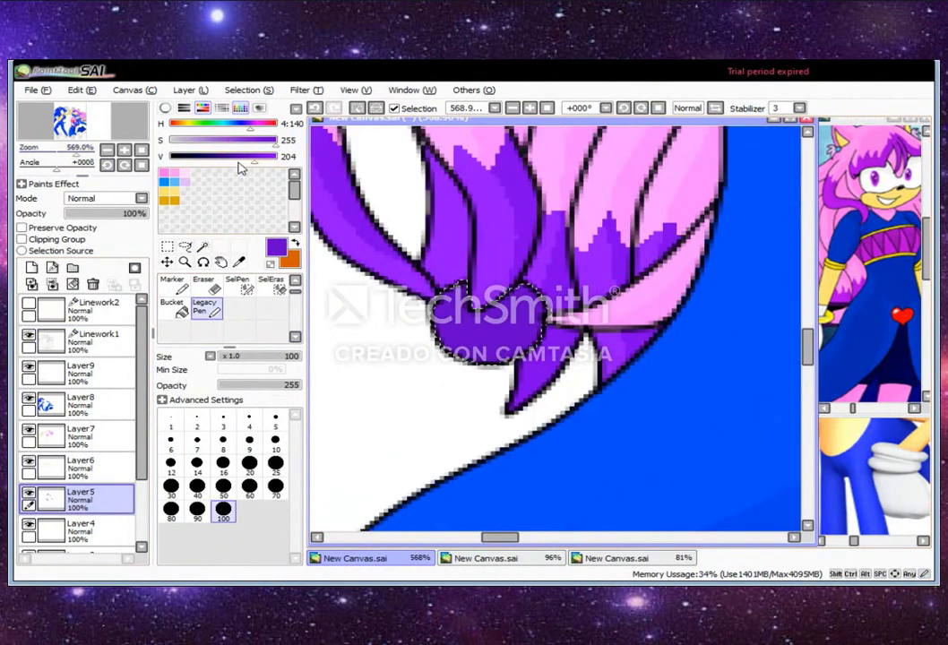
drag(240, 156, 171, 155)
scroll(220, 295, up, 1)
click(170, 284)
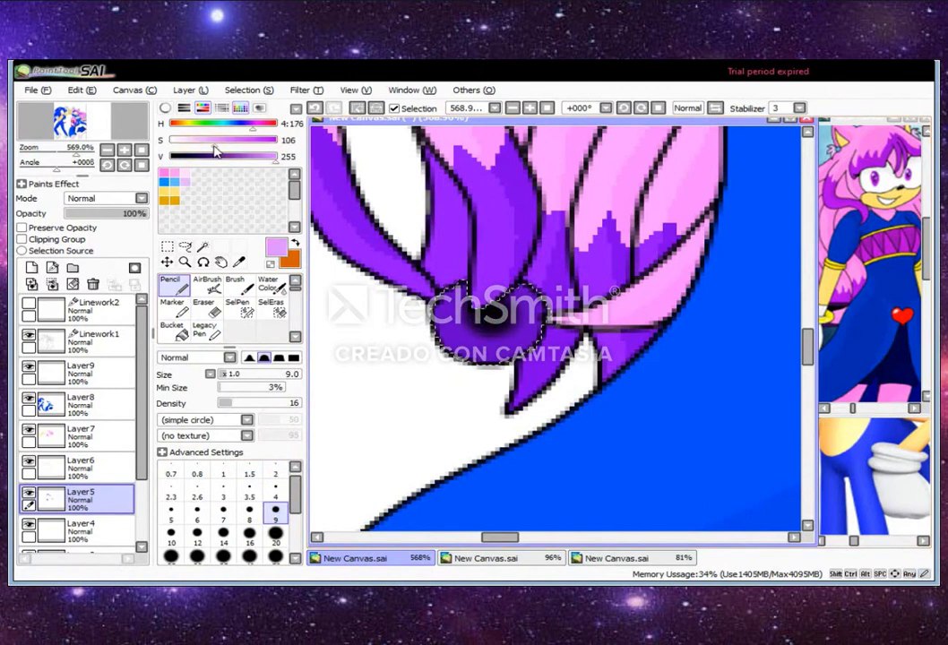
Add a brighter purple rim and a pale lilac highlight, hue 4:176, saturation 56 and value 255, to the hair tie, and clear the selection
click(240, 156)
click(197, 513)
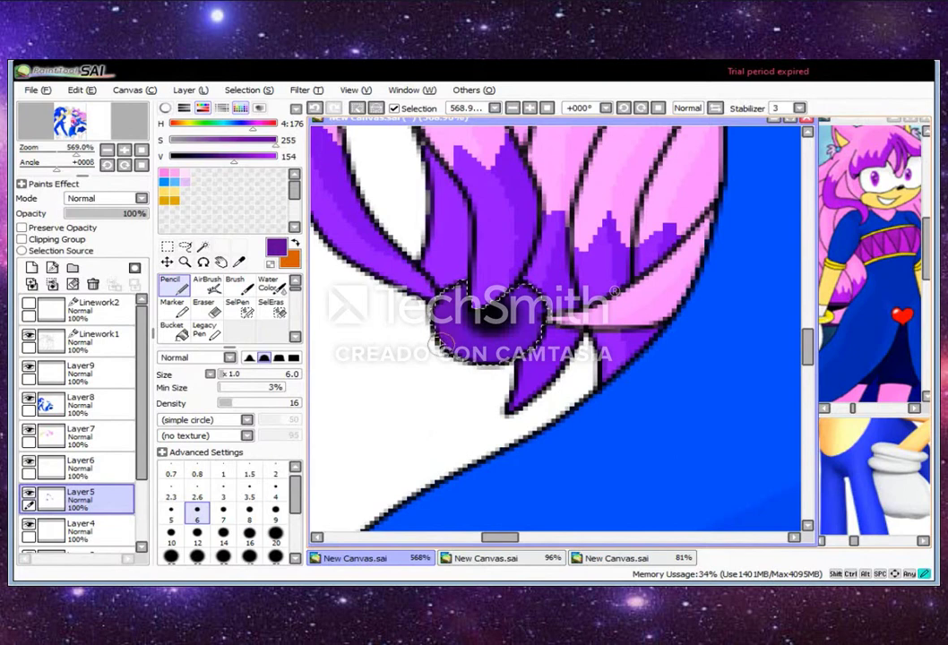
drag(442, 343, 459, 328)
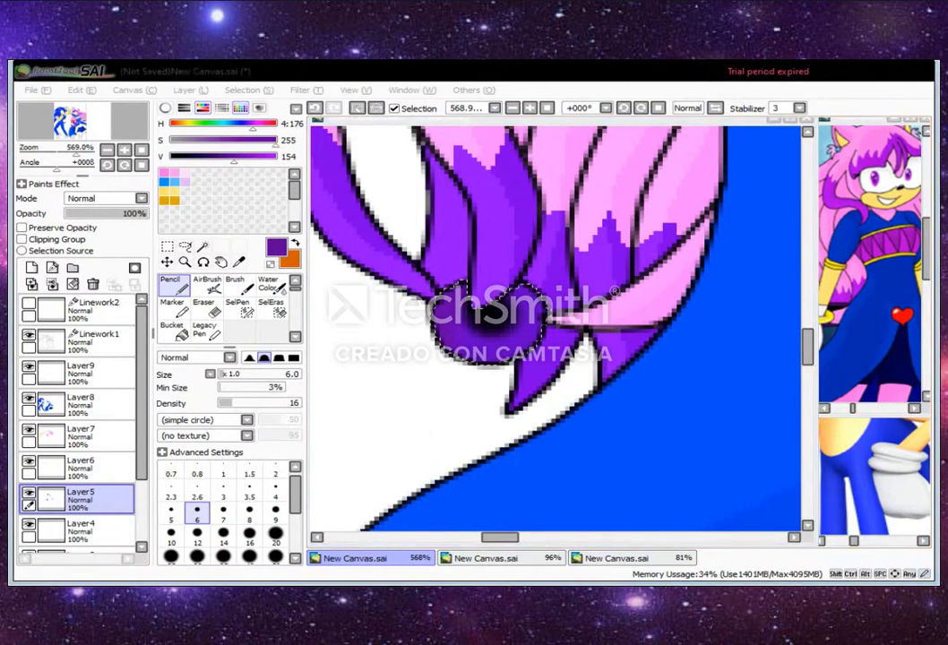
click(380, 241)
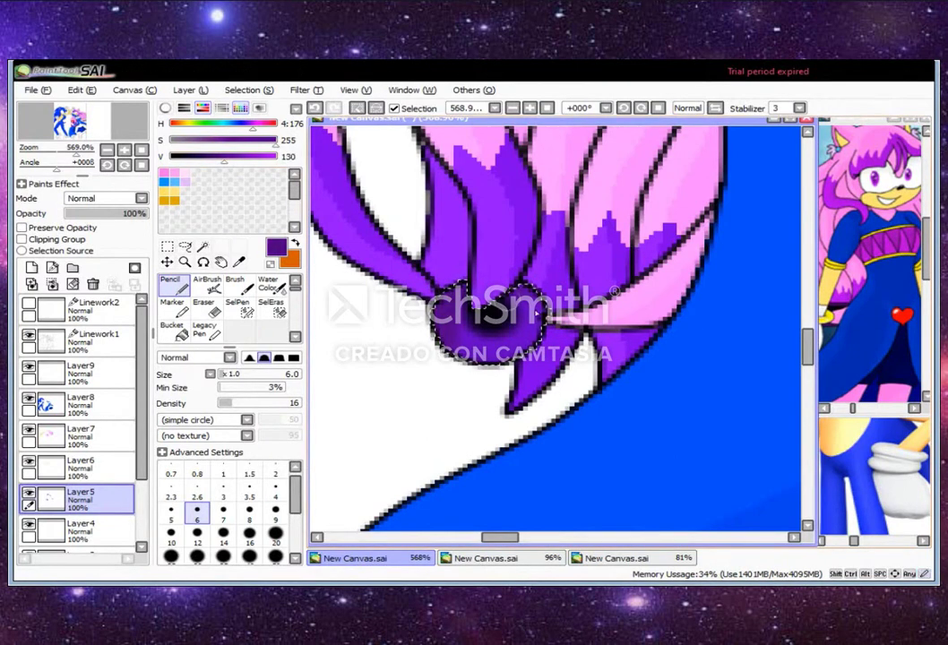
drag(218, 156, 275, 156)
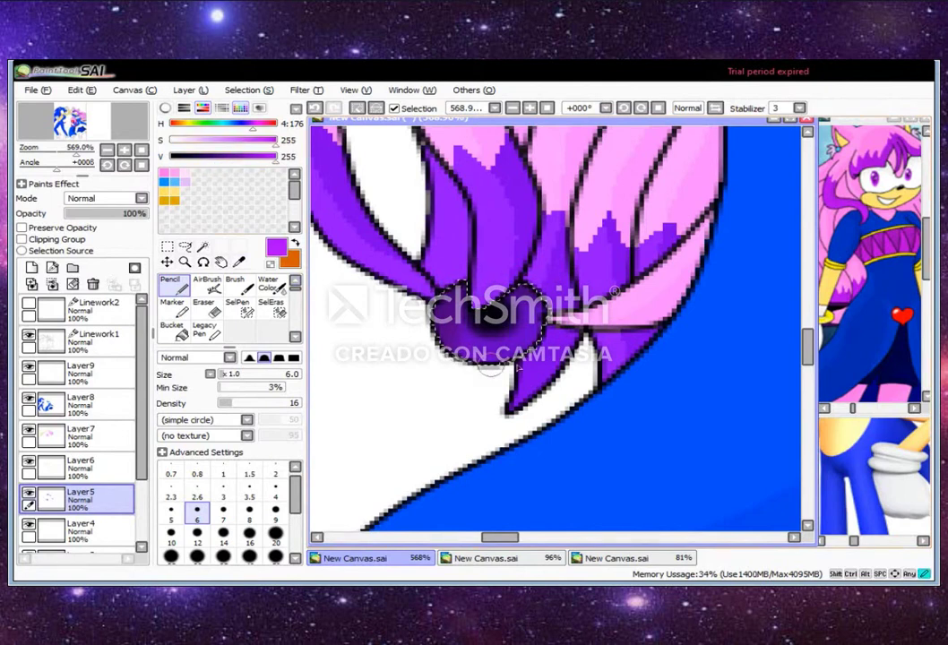
alt+click(463, 343)
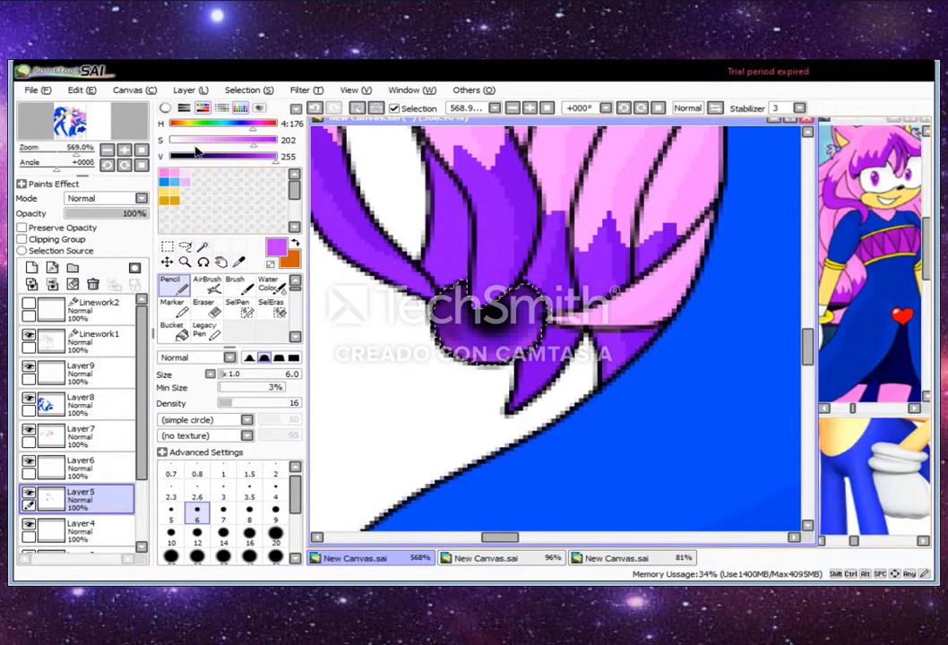
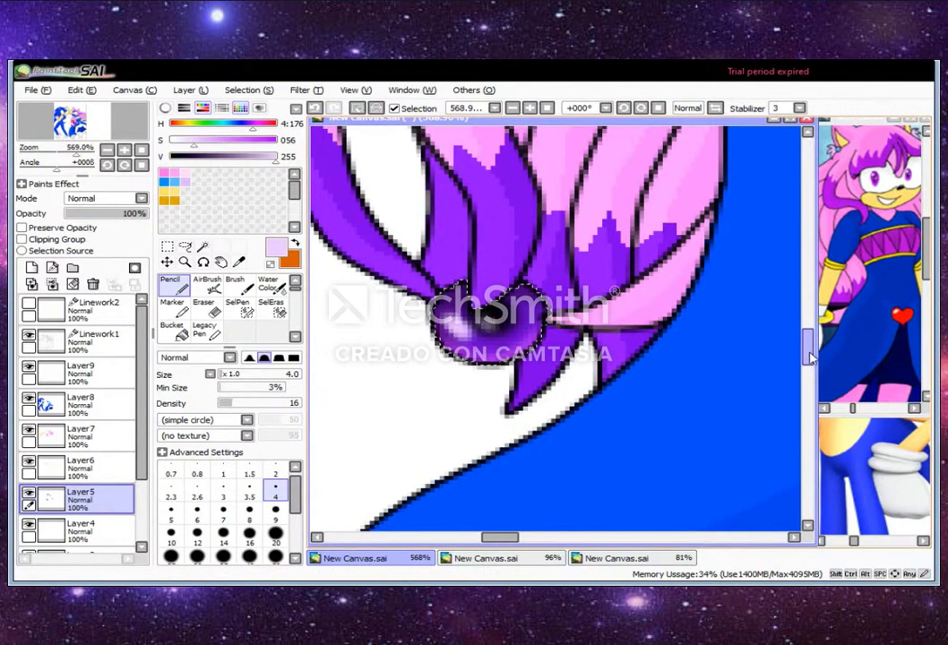
key(ctrl+e)
Select the upper unfilled parts of the sleeve cuff bands on the female hedgehog's raised and lowered arms
key(minus)
key(minus)
key(minus)
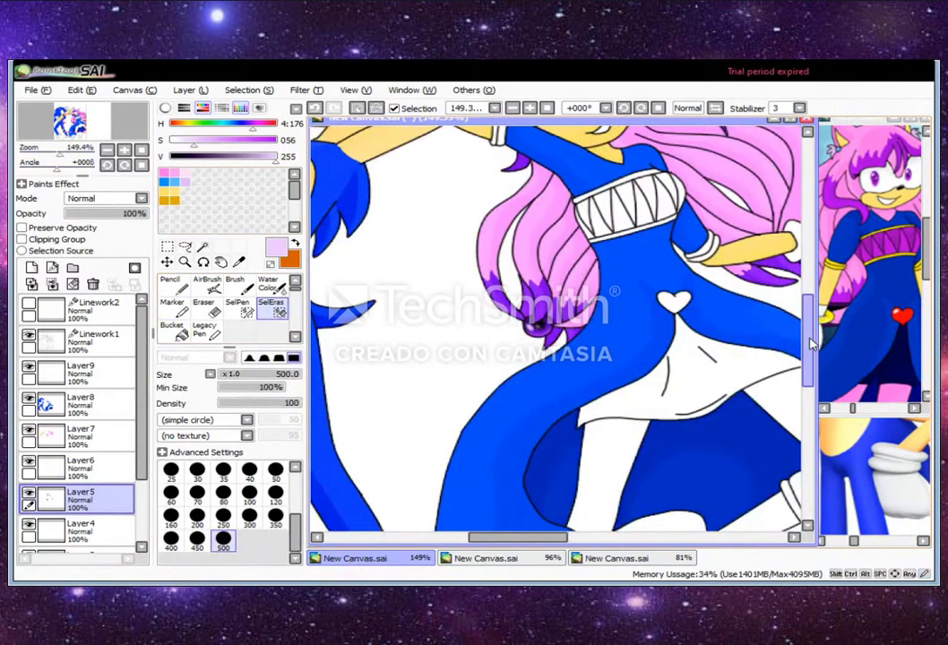
drag(811, 343, 811, 278)
click(69, 157)
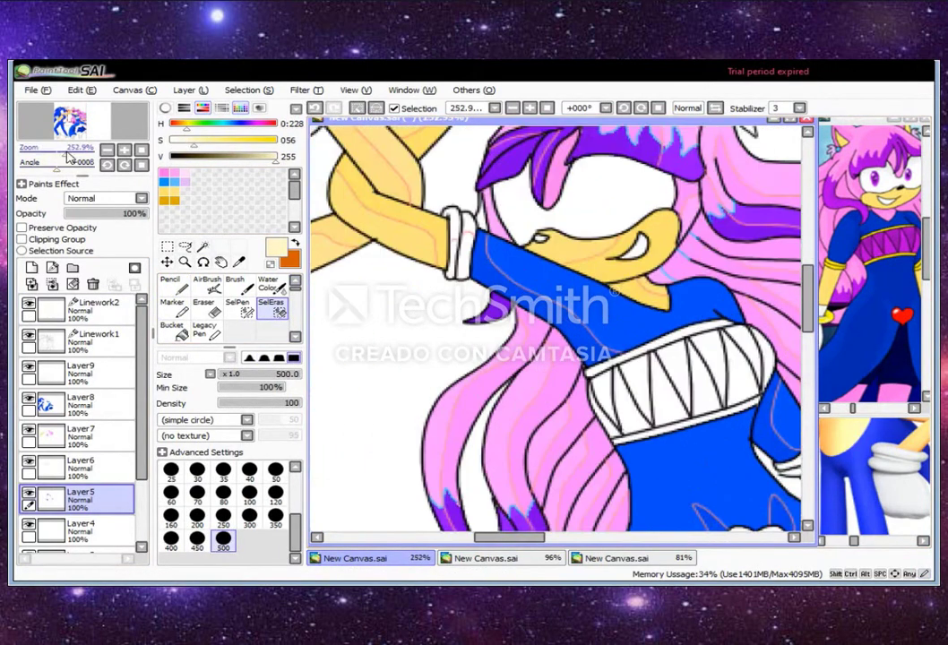
drag(68, 157, 82, 156)
click(203, 246)
click(461, 260)
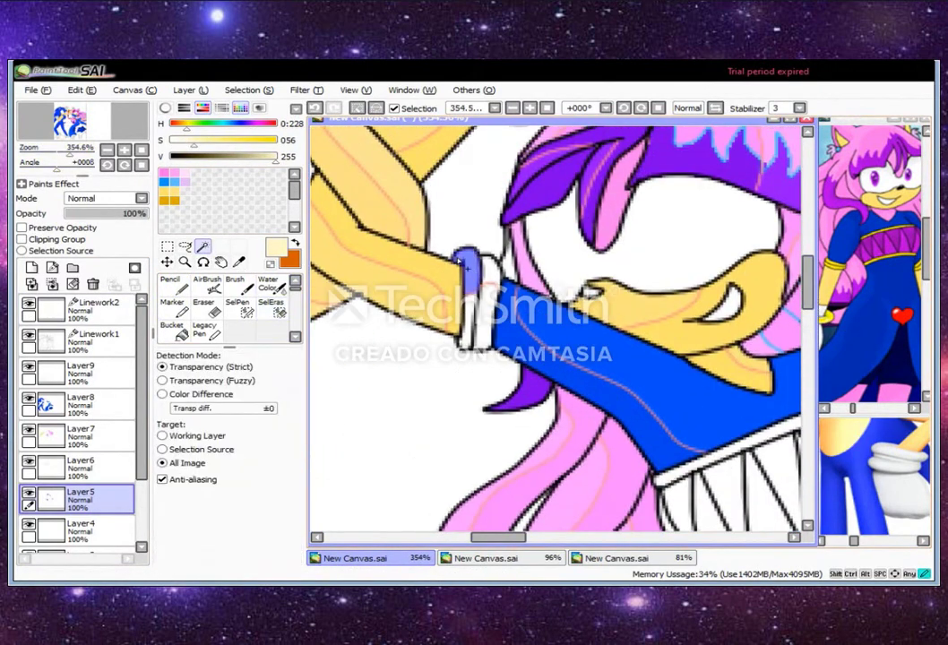
drag(517, 542, 573, 339)
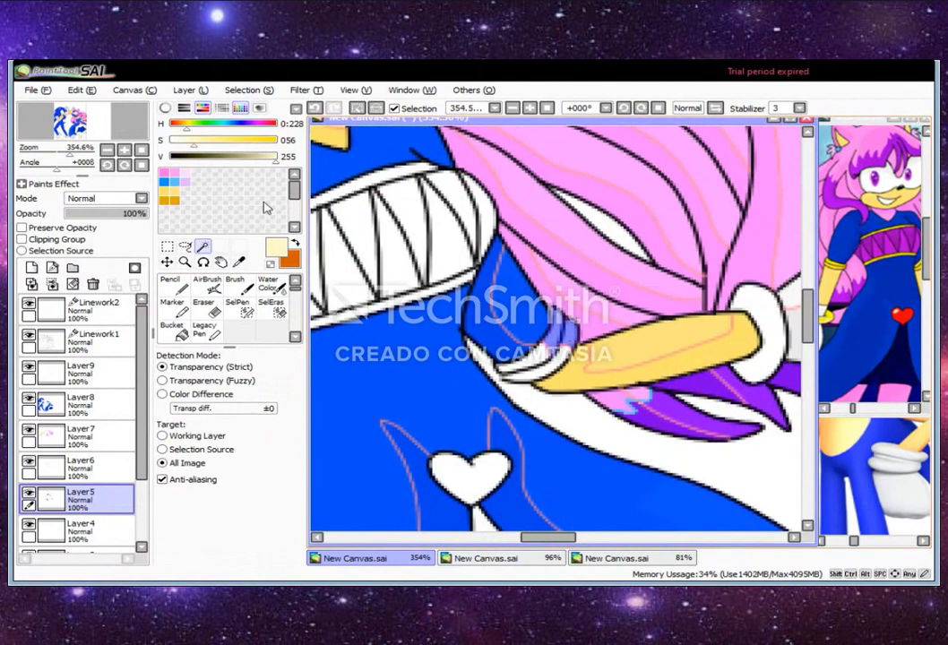
Paint the selected cuff parts with yellow, hue 0:252, saturation 184 and value 255, and clear the selection
click(204, 329)
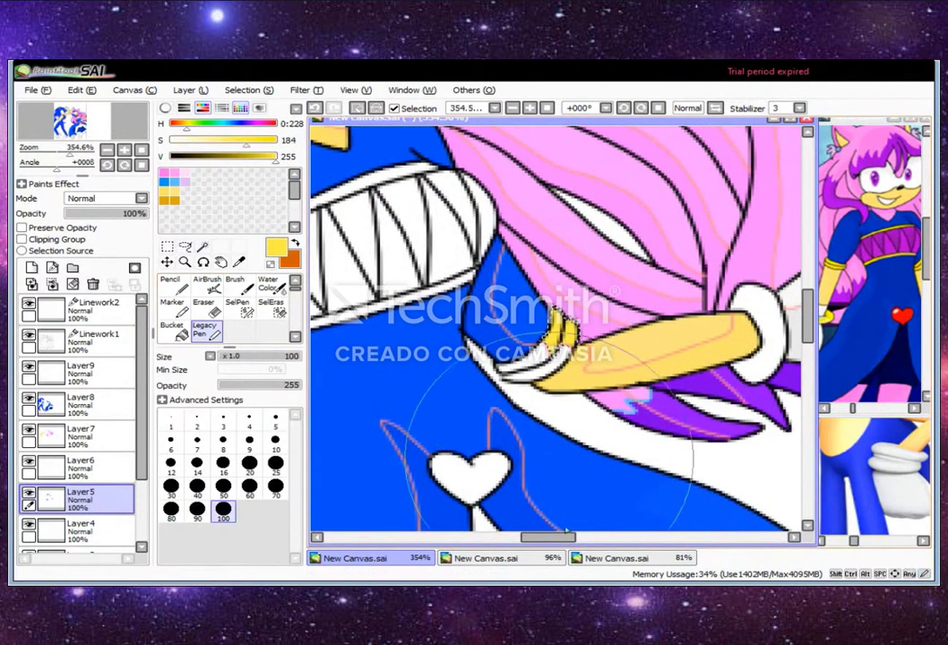
key(h)
key(v)
key(h)
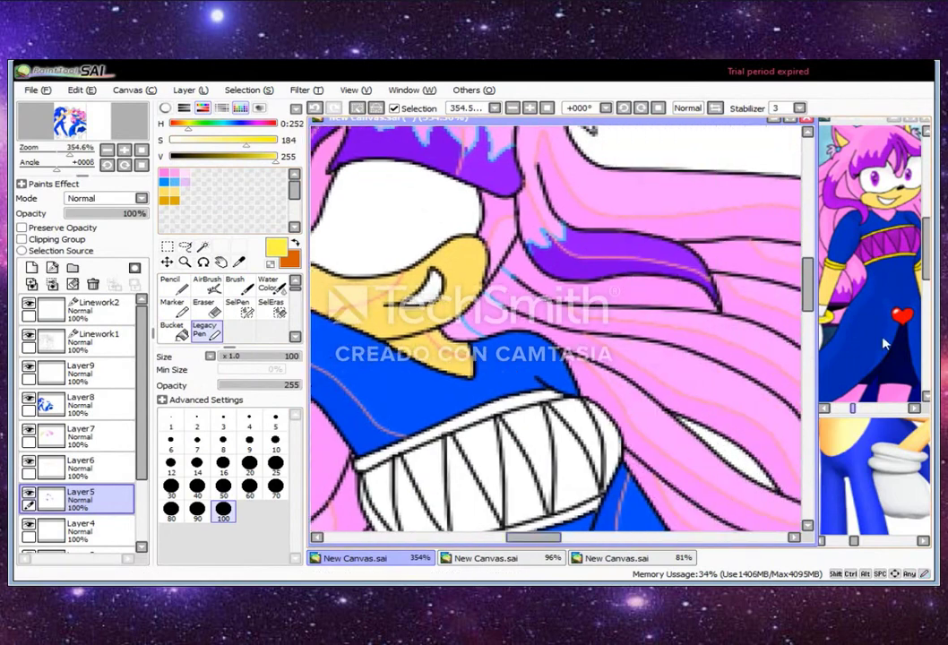
click(270, 307)
Select the remaining unfilled cuff parts on both sleeves and paint them with yellow, hue 0:252, saturation 212 and value 255
drag(809, 285, 810, 332)
scroll(810, 332, up, 3)
key(w)
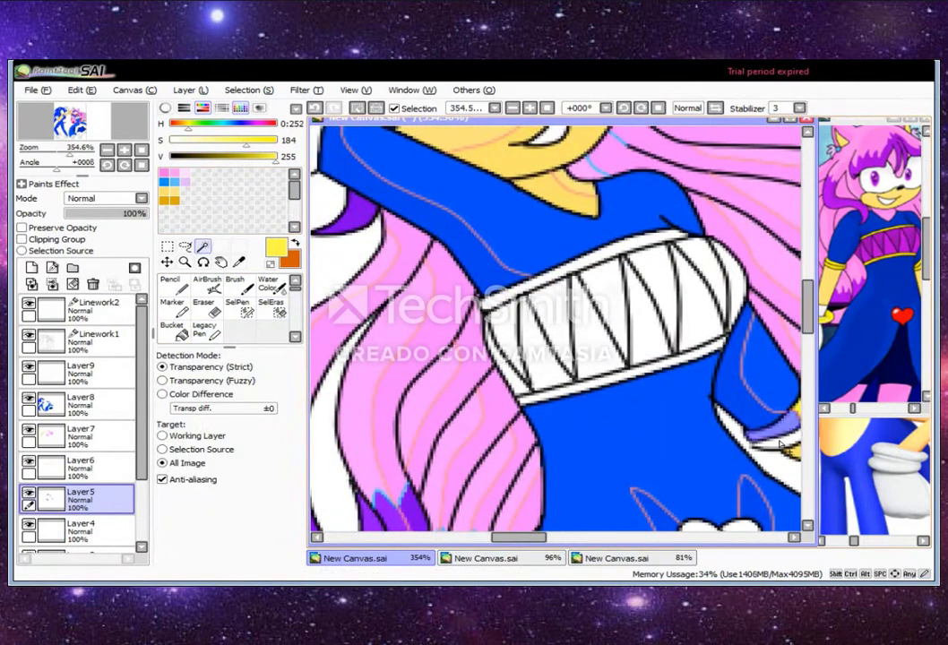
key(v)
click(204, 329)
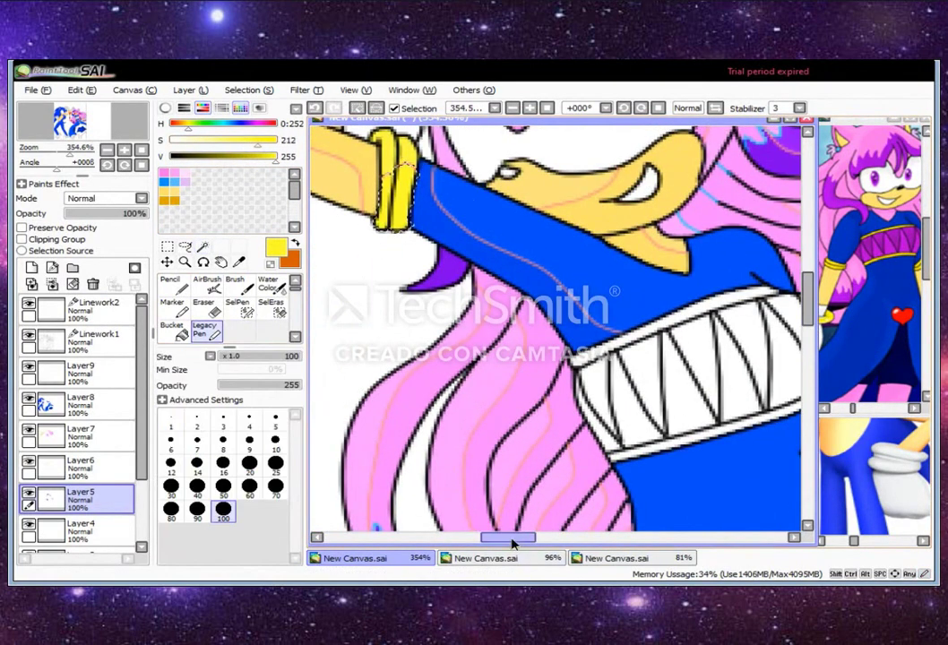
Clear the cuff selection and select the narrow trim bands above and below the zigzag chest panel of the female hedgehog's dress
key(v)
drag(810, 305, 809, 354)
drag(544, 537, 529, 537)
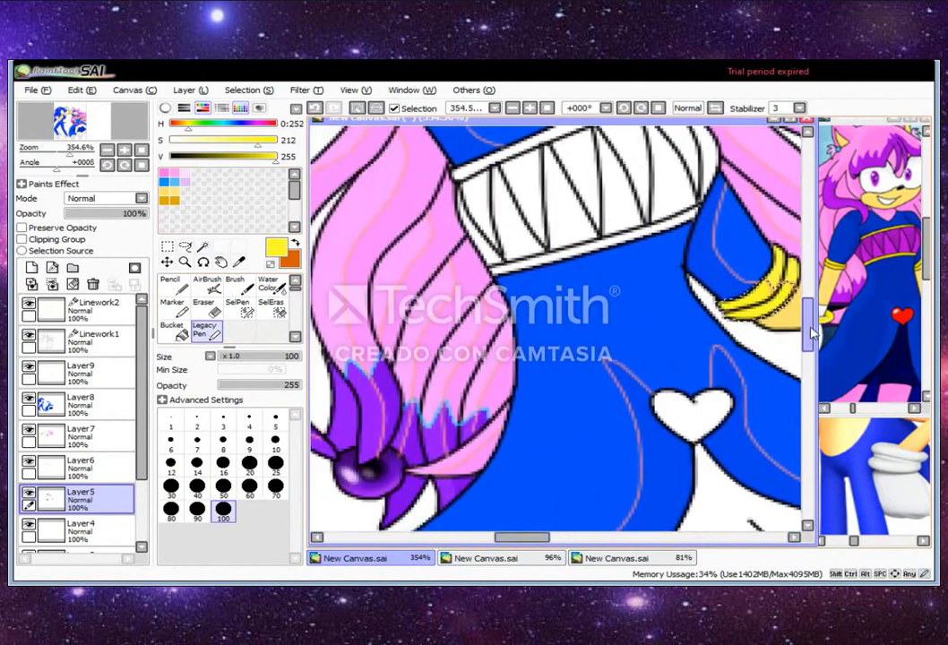
scroll(405, 235, down, 3)
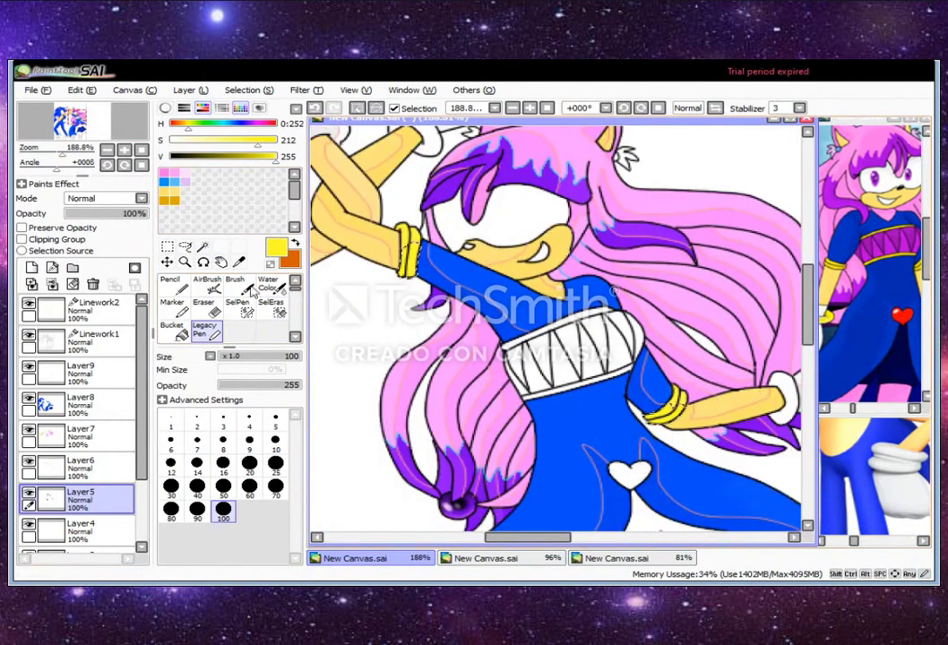
key(e)
key(w)
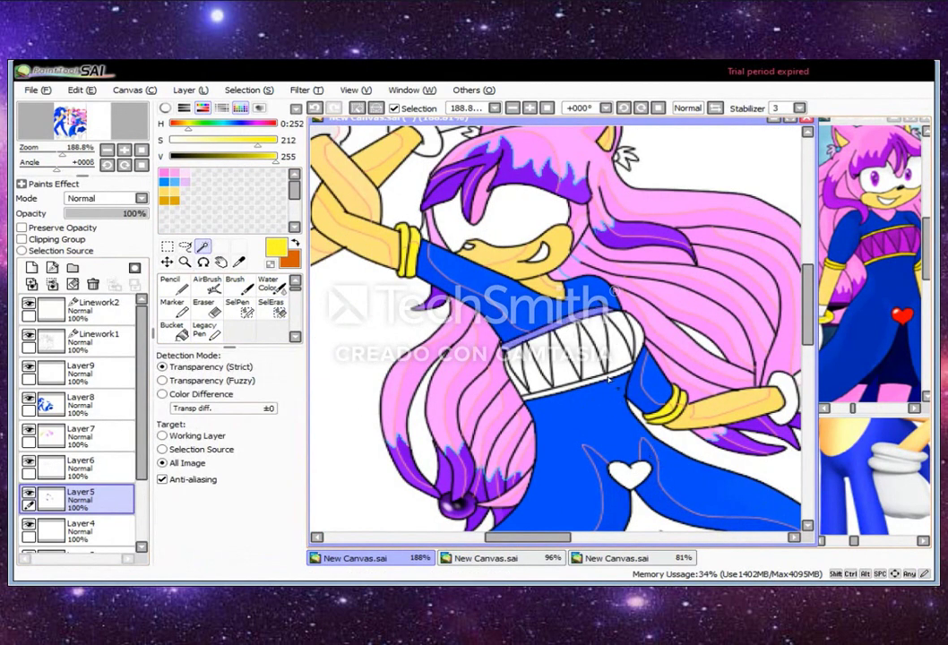
scroll(718, 409, up, 4)
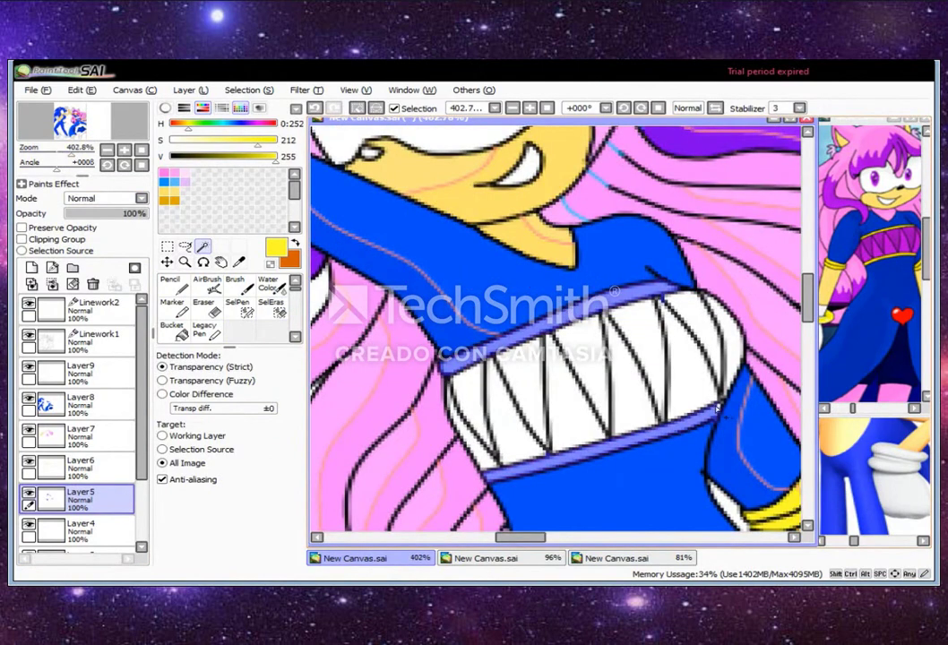
Paint the trim bands yellow, saturation 224 and value 255, shade their ends with saturation 255 and value 216, and clear the selection
key(n)
drag(448, 367, 699, 296)
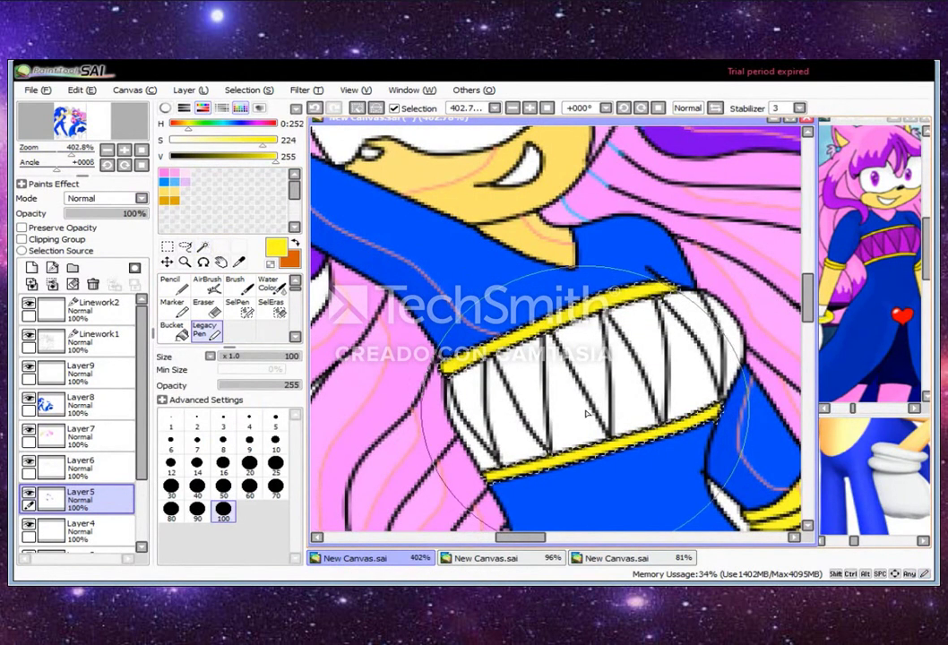
click(165, 199)
click(276, 463)
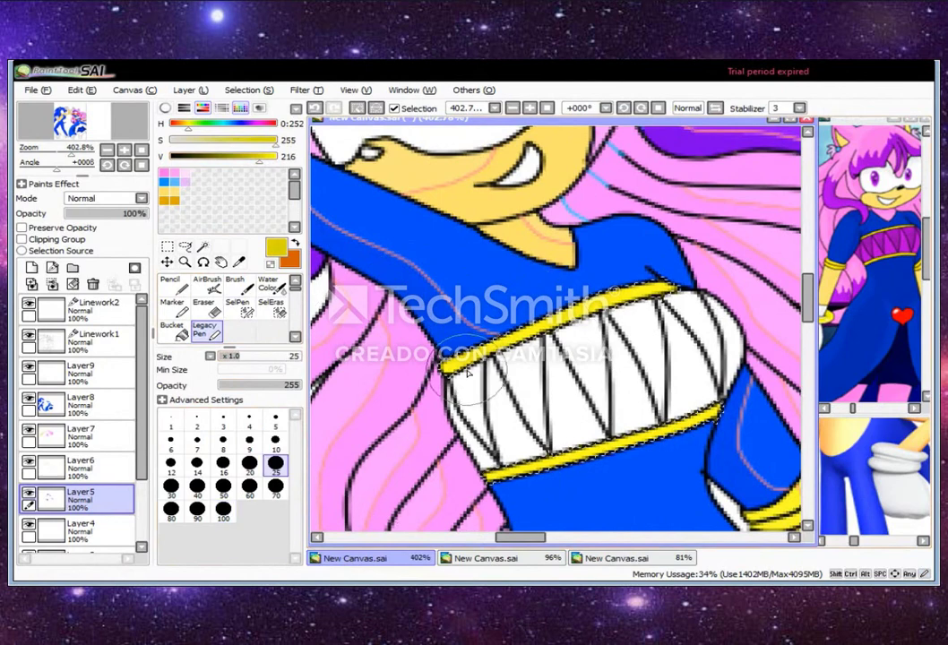
key(ctrl+d)
Select the lower triangles and the outer end pieces of the chest panel, paint them lilac with hue 4:188, and clear the selection
key(w)
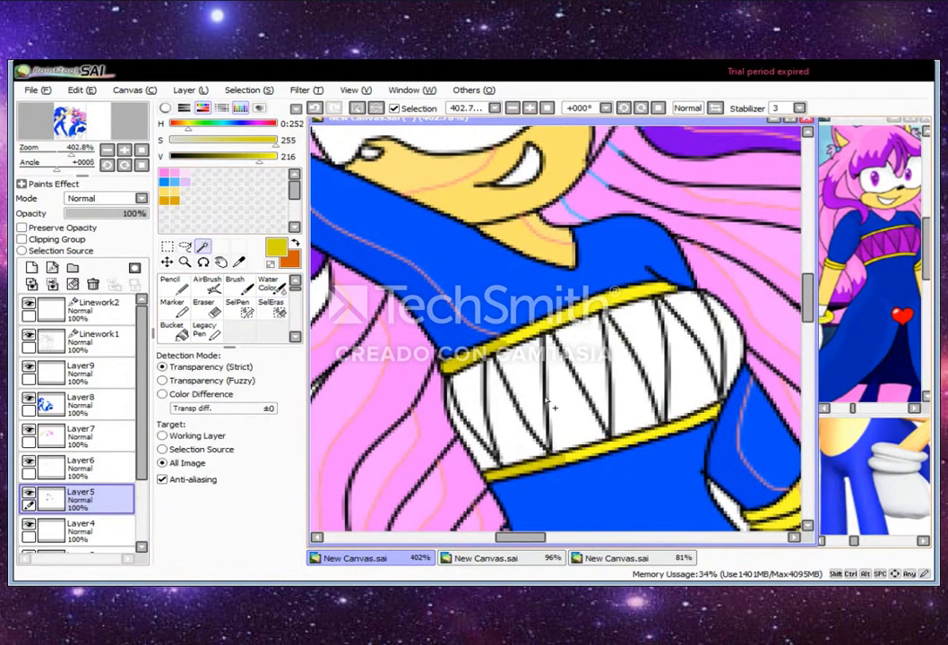
click(448, 394)
click(567, 317)
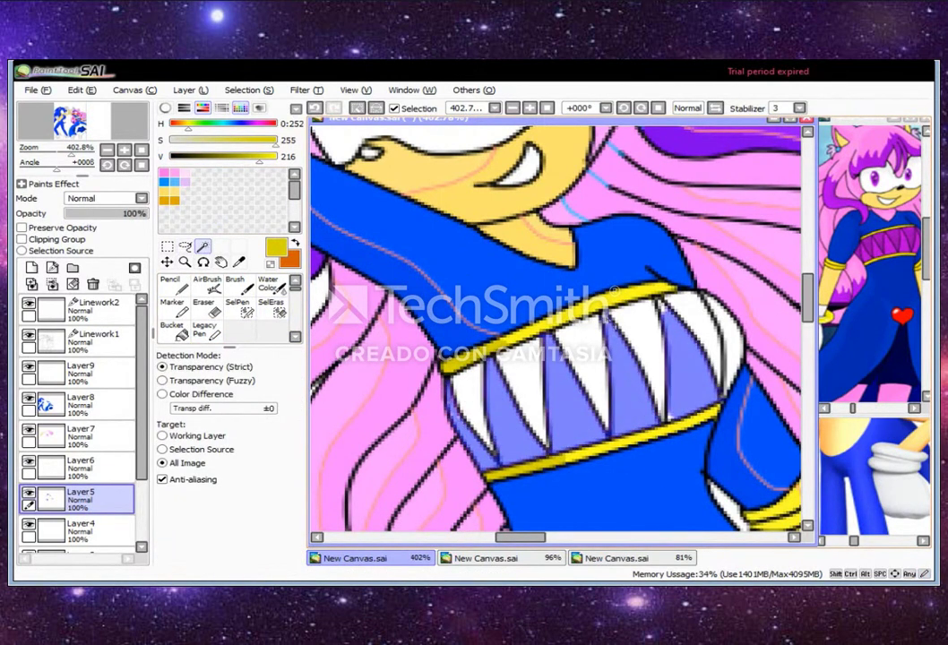
click(708, 301)
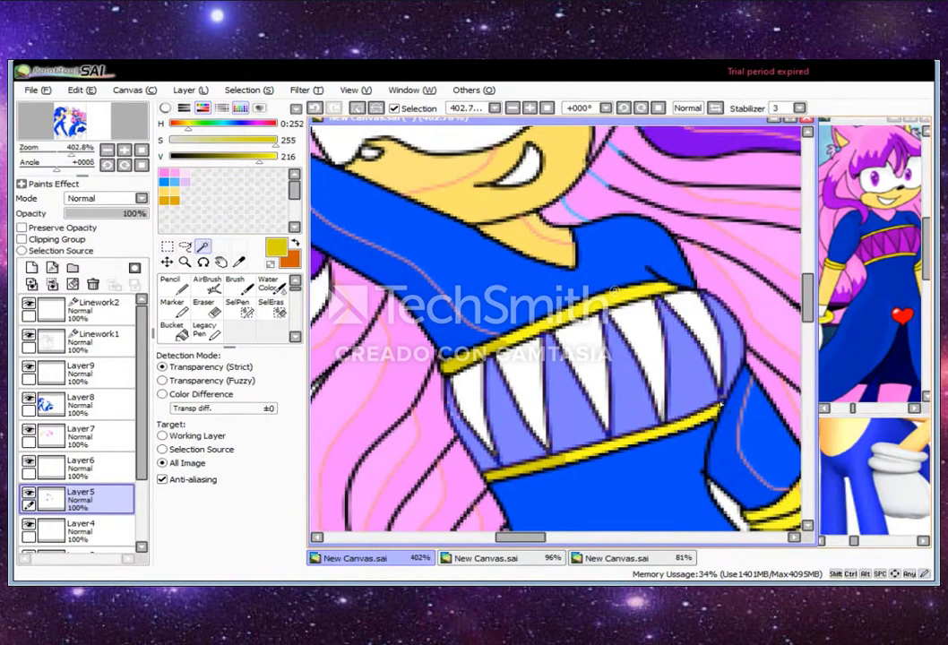
click(165, 173)
click(204, 330)
mouse_move(376, 376)
mouse_down()
mouse_move(434, 412)
mouse_move(619, 345)
mouse_up()
click(237, 308)
Select the remaining upper triangles of the chest panel, paint them lilac, hue 4:188, saturation 122 and value 255, and clear the selection
click(203, 247)
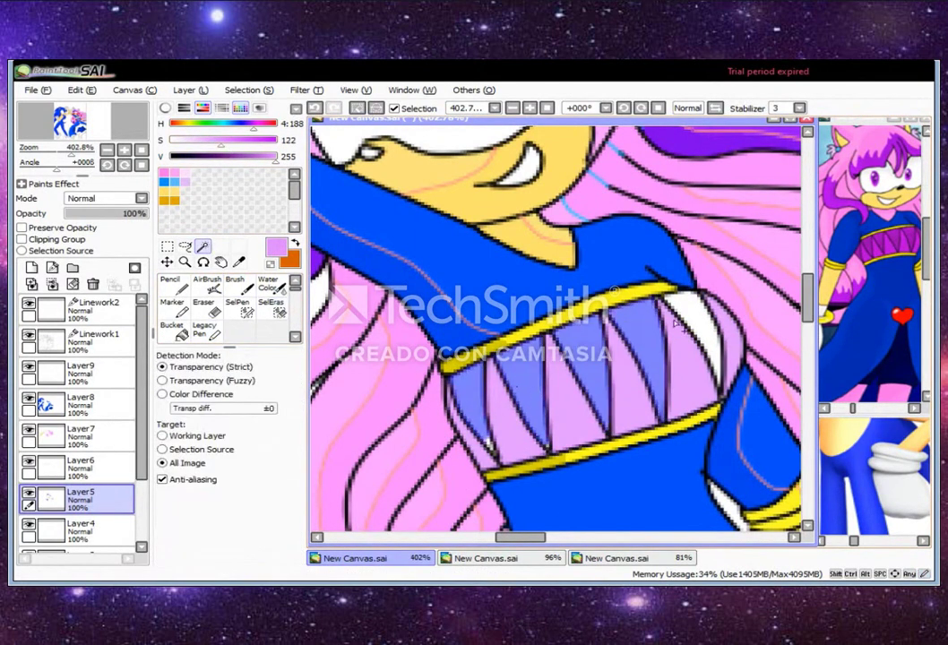
click(204, 330)
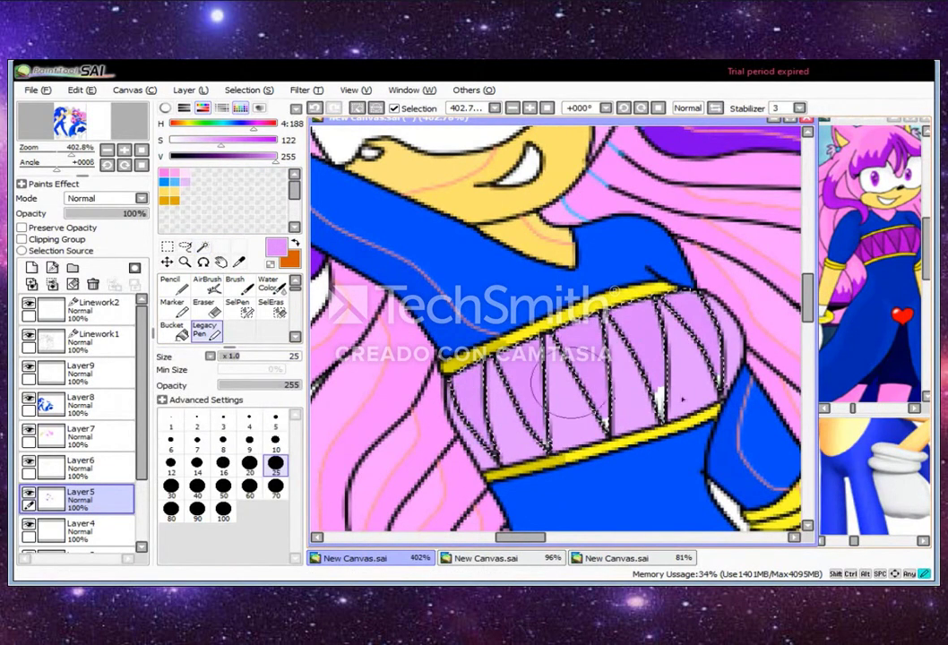
click(271, 307)
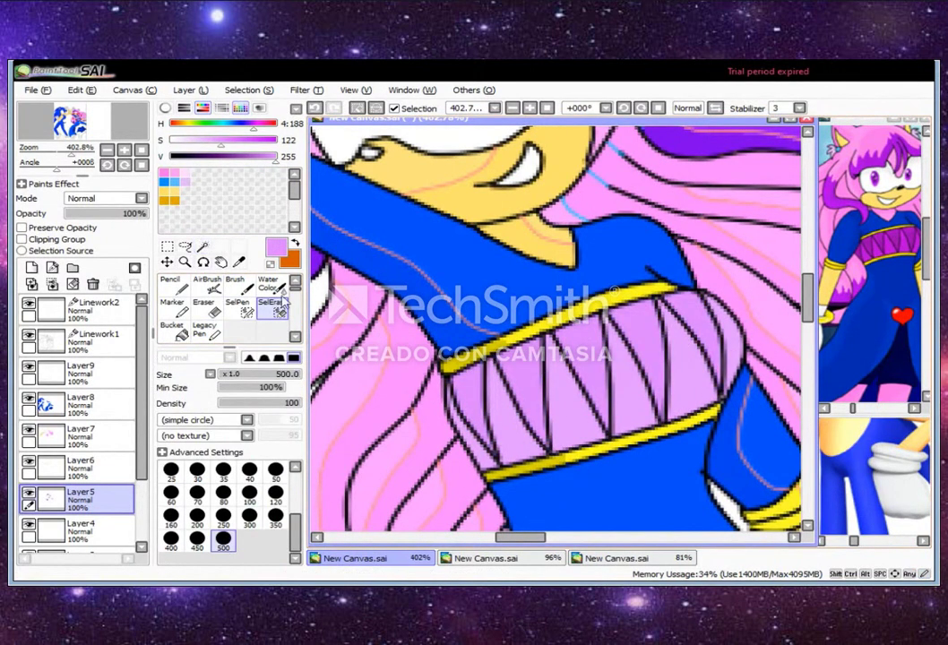
Select the heart on the dress and paint it red, hue 0:000, saturation 255 and value 255
drag(809, 312, 726, 381)
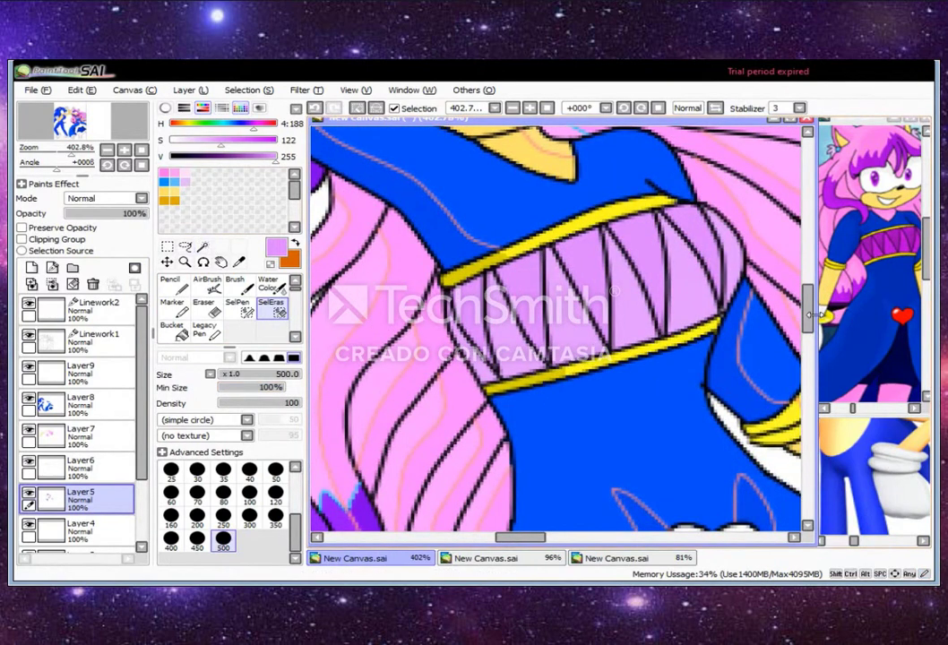
drag(810, 313, 810, 359)
click(202, 245)
click(722, 187)
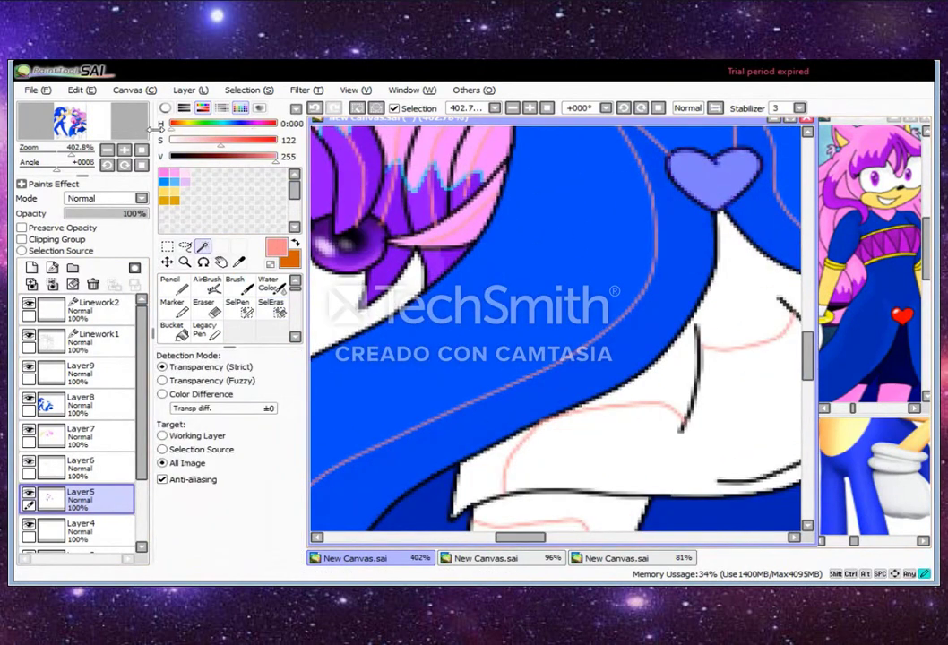
drag(221, 140, 277, 141)
click(204, 329)
drag(690, 166, 744, 180)
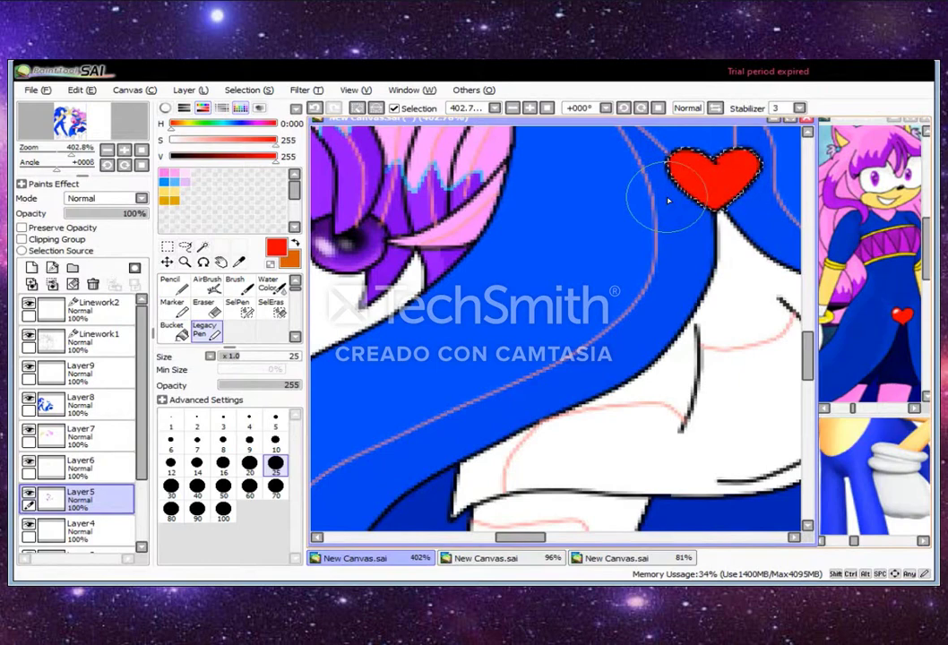
Add a white Pencil highlight, saturation 0, value 255 and size 4, to the upper part of the heart
scroll(668, 201, up, 3)
drag(274, 140, 170, 140)
click(170, 284)
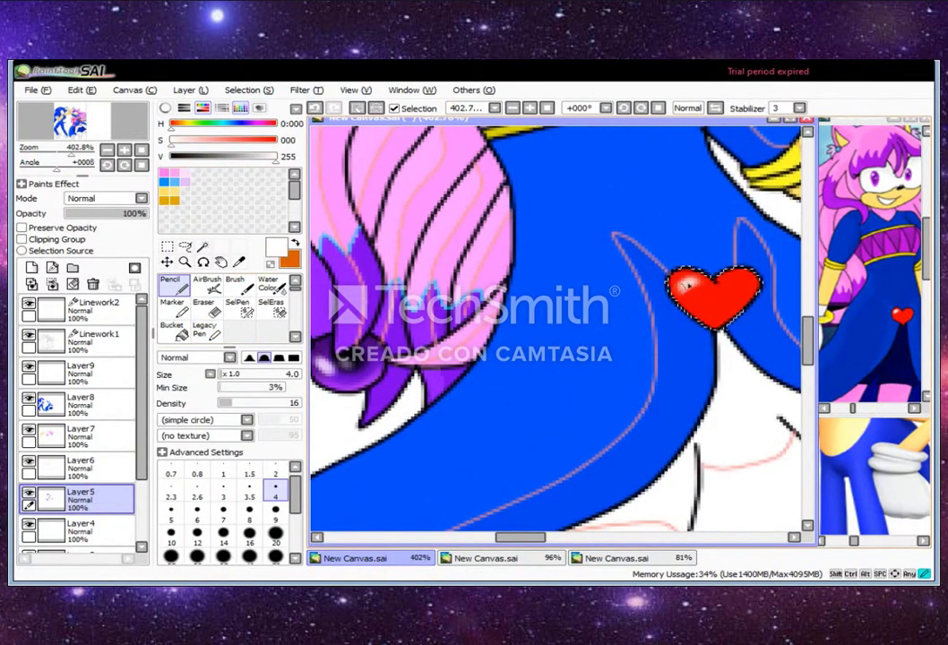
Select the shadow areas of the unfilled dress section below the heart
scroll(627, 313, down, 3)
click(202, 246)
click(616, 240)
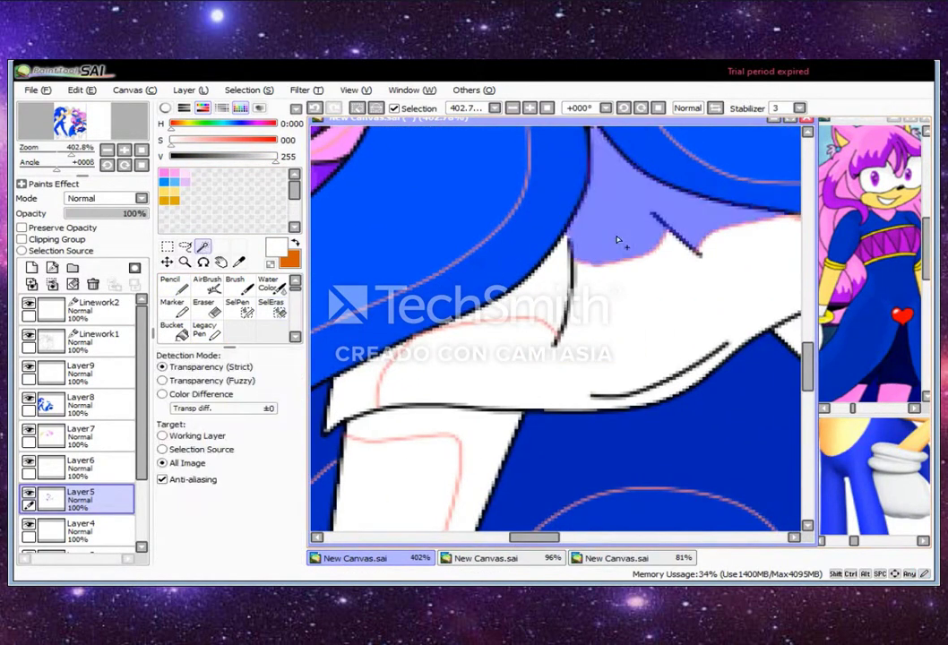
click(394, 363)
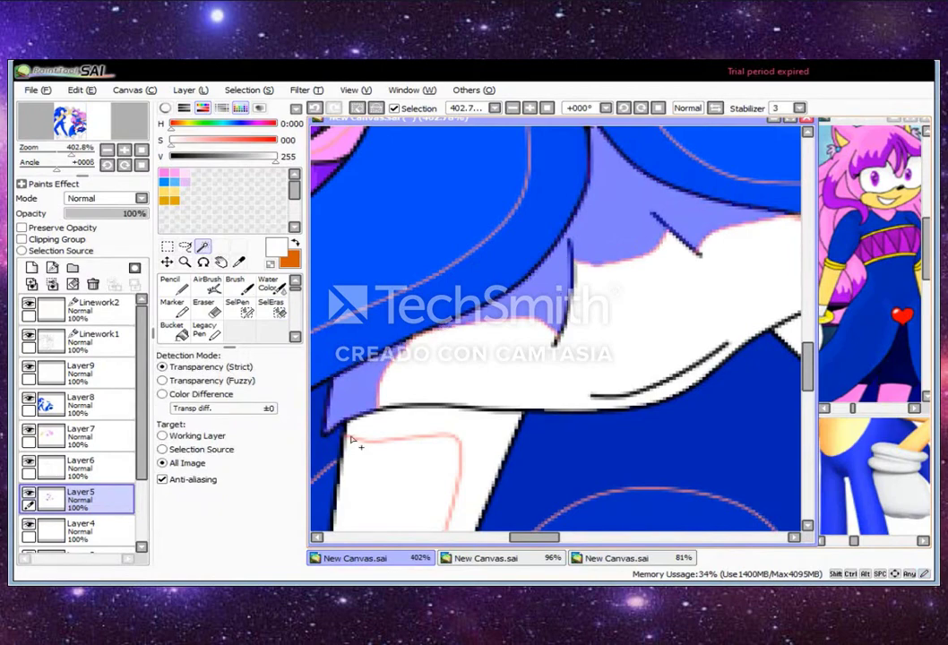
scroll(615, 218, right, 3)
Paint the selected shadow areas below the heart dark blue, hue 4:032, saturation 255 and value 86, with a size 100 brush
drag(269, 139, 199, 156)
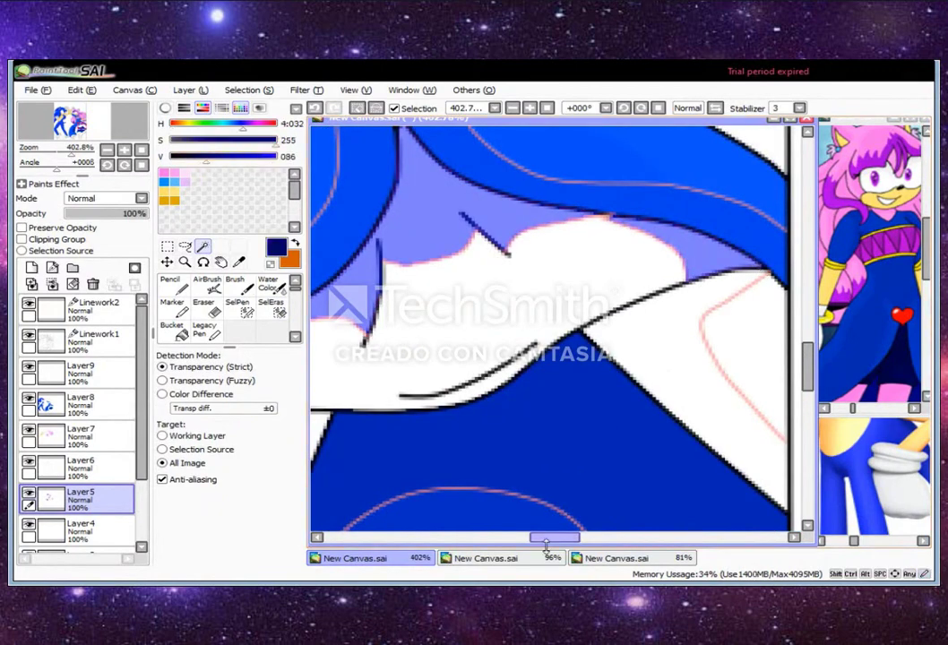
click(205, 329)
click(223, 512)
drag(735, 224, 395, 329)
Select the rest of the dress section below the heart, paint it dark blue with value 102, and clear the selection
key(w)
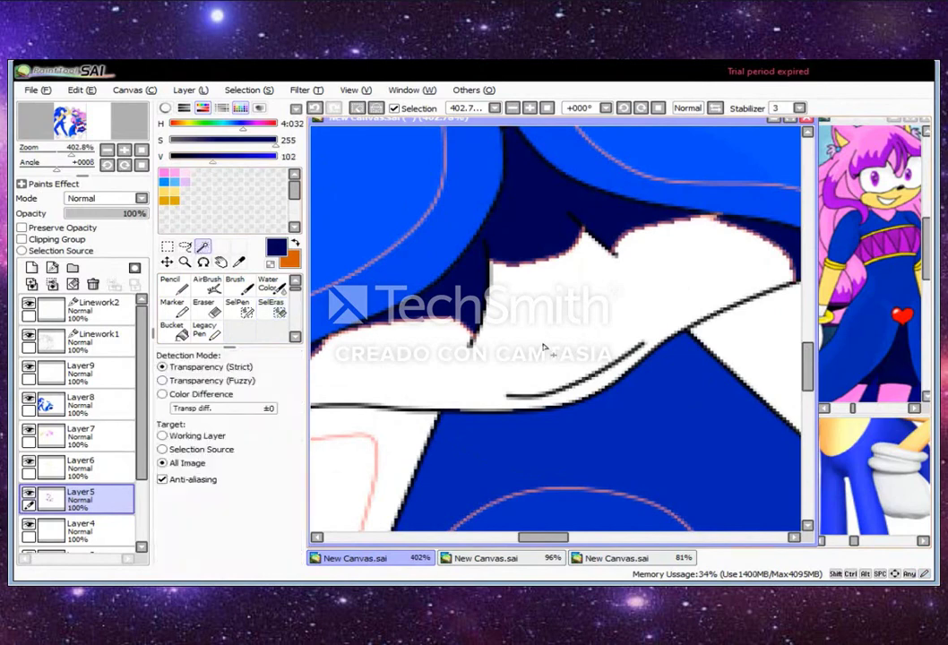
click(546, 345)
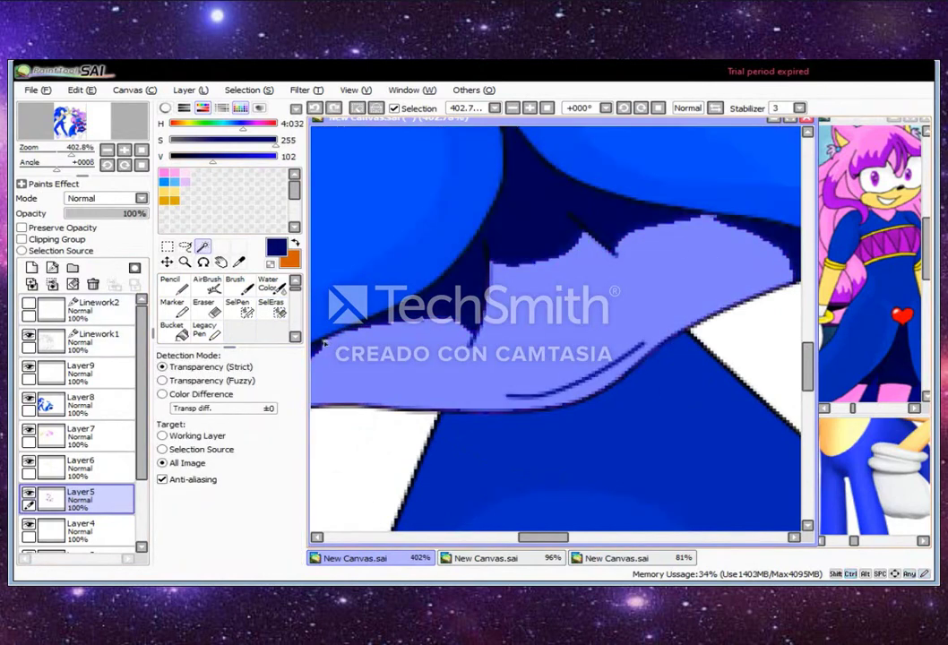
key(n)
key(s)
Sample the hair's pink, hue 4:246, saturation 118 and value 255, and select the shadow areas of the female hedgehog's legs
scroll(789, 401, down, 3)
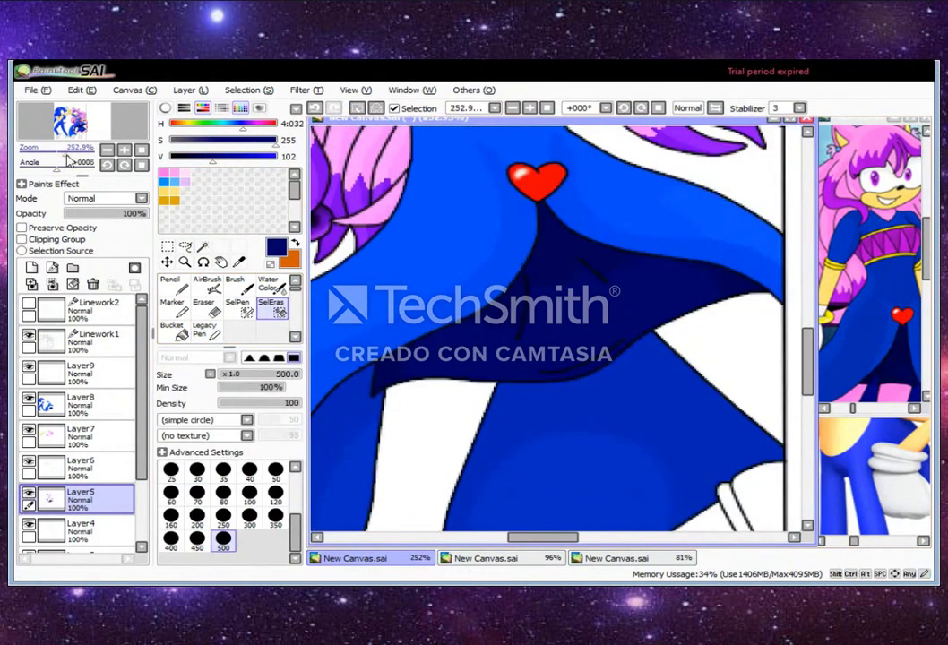
scroll(813, 401, down, 1)
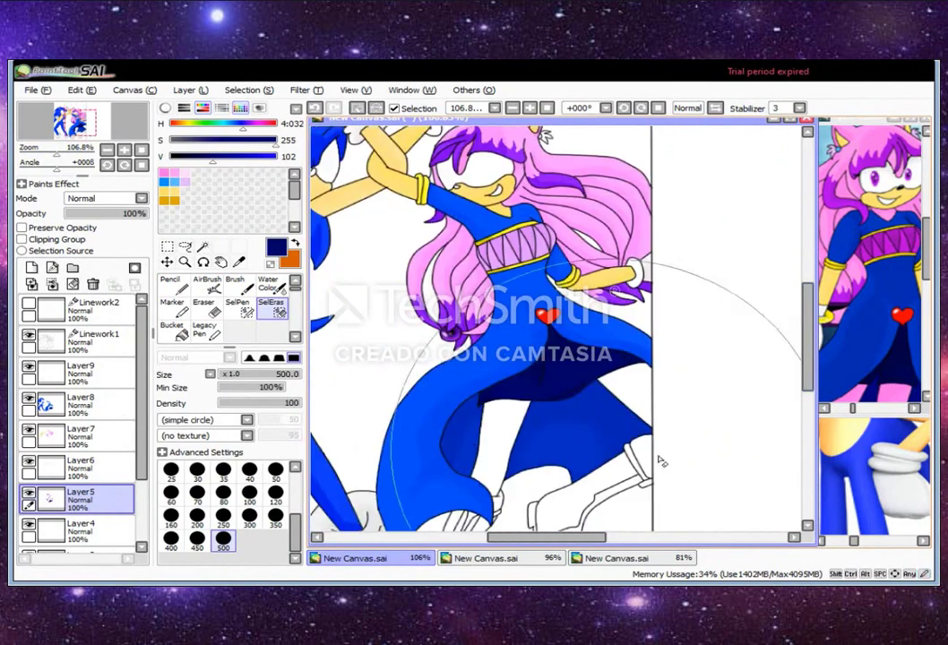
click(203, 246)
click(238, 260)
scroll(555, 323, up, 3)
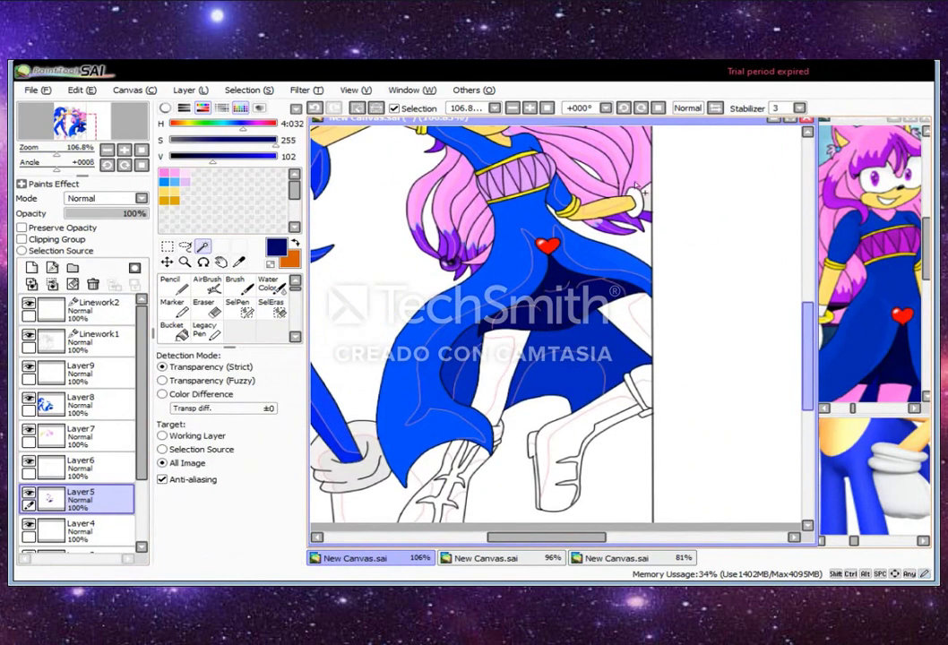
click(602, 159)
click(202, 247)
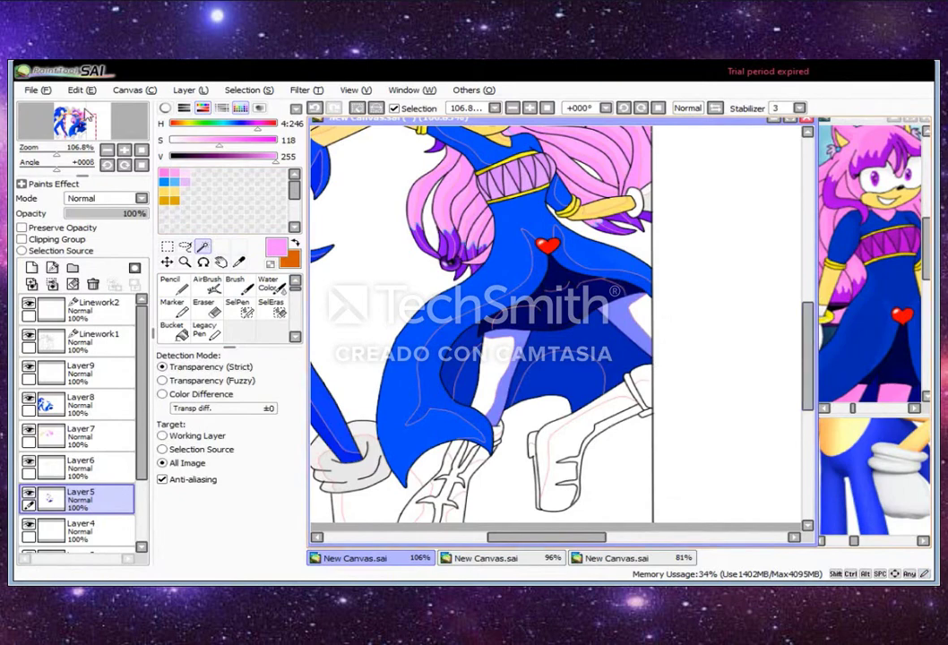
Paint the selected leg shadows on Layer4 with pink, hue 5:016, saturation 132 and value 255
scroll(745, 328, up, 3)
click(271, 306)
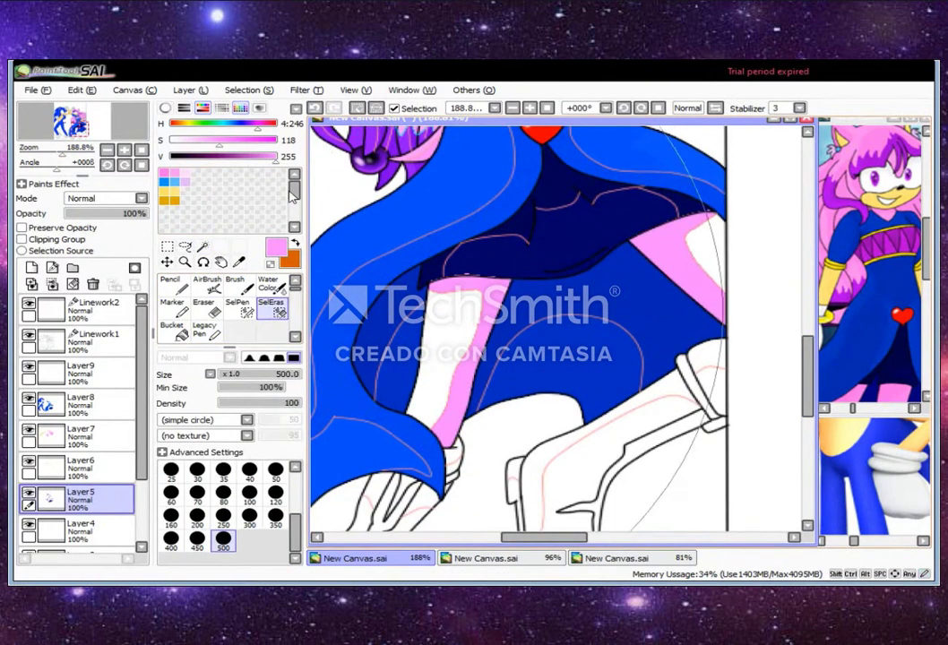
click(81, 528)
click(205, 330)
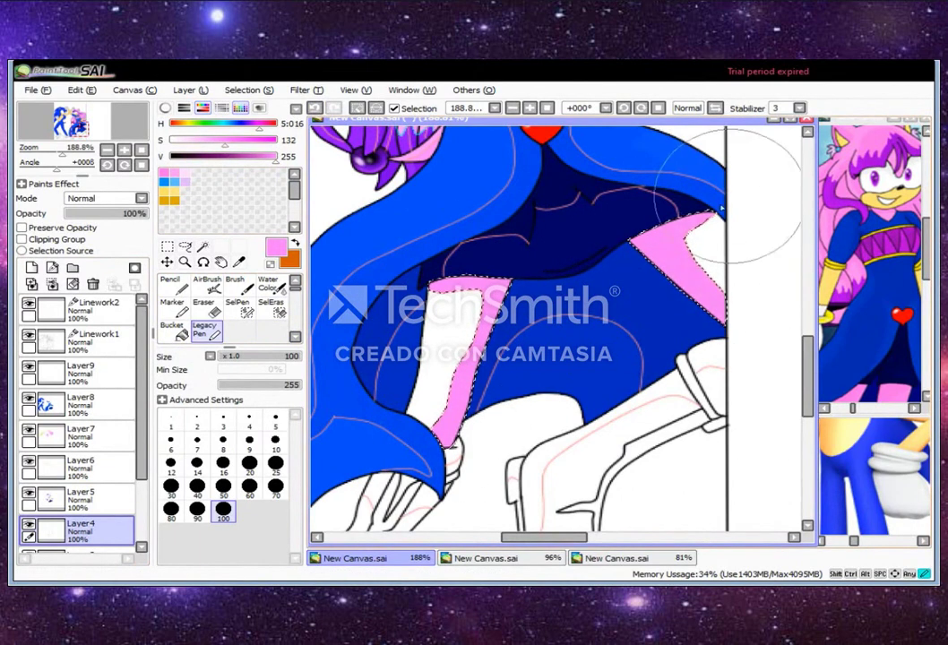
Select the remaining unfilled leg areas and paint them with lighter pink, hue 5:016, saturation 120 and value 255
key(w)
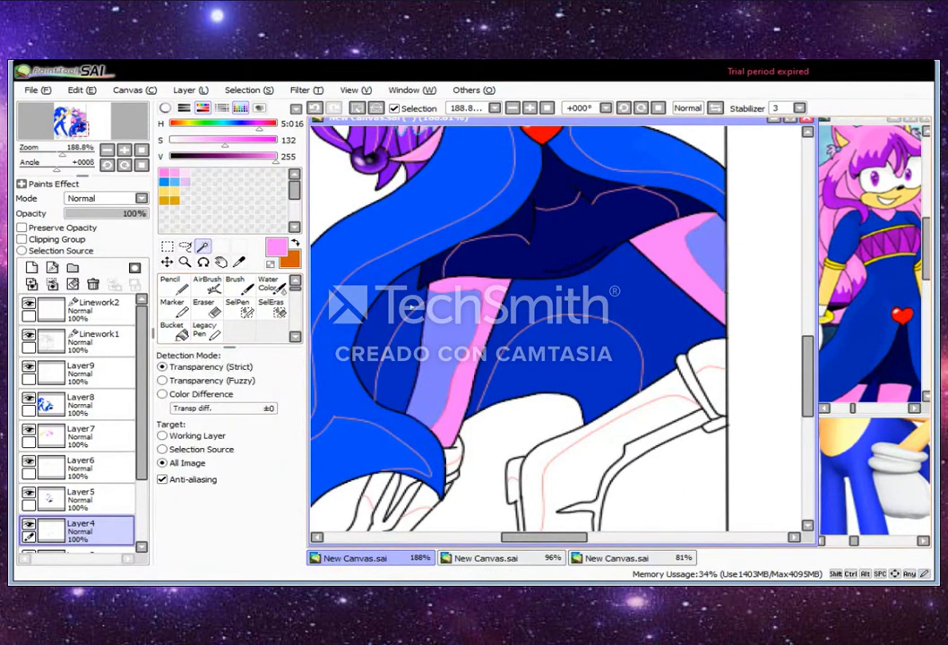
scroll(410, 306, up, 2)
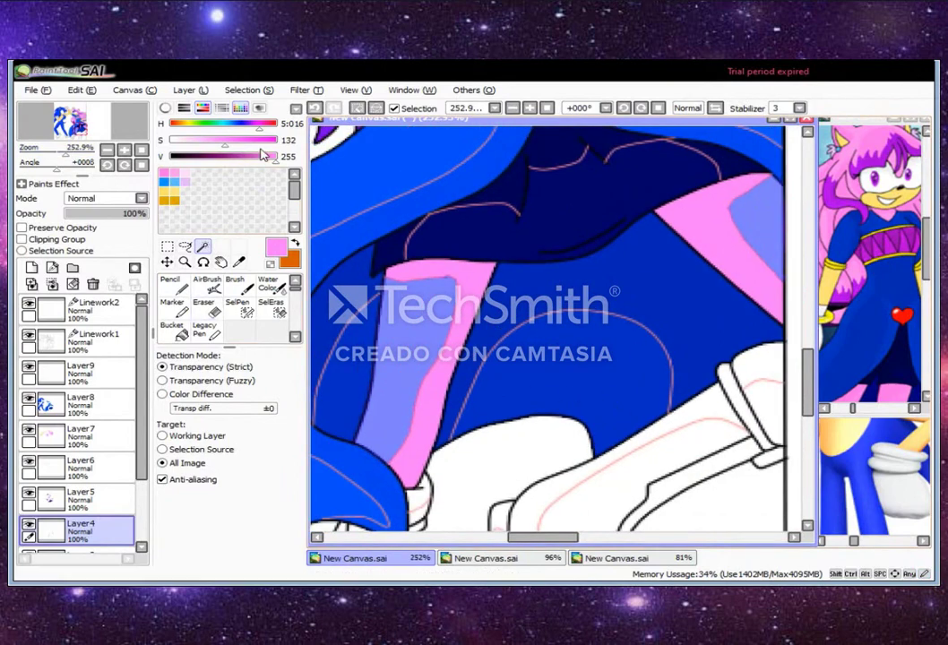
click(271, 306)
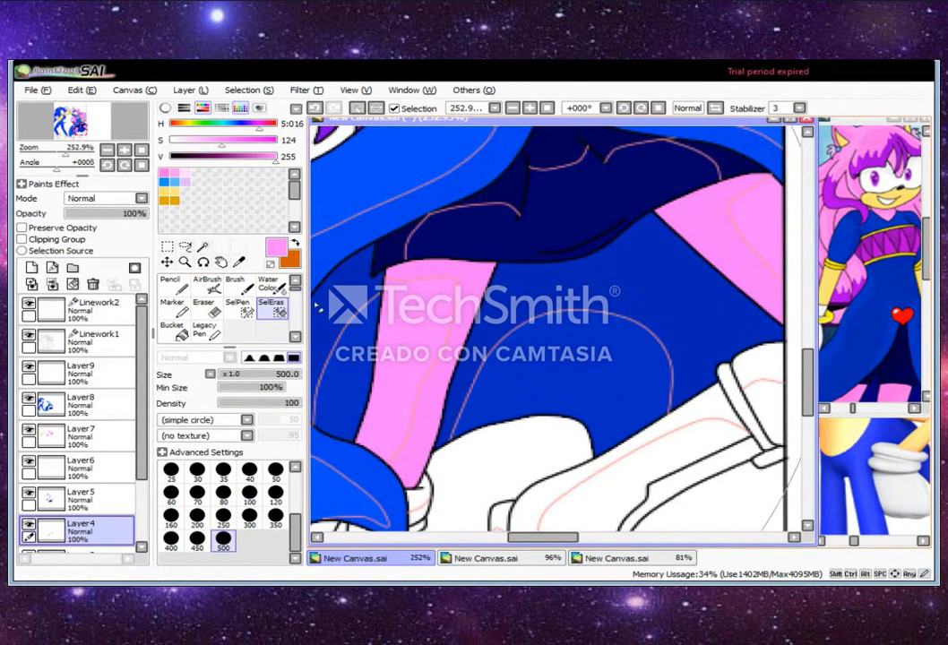
click(317, 109)
click(223, 152)
click(728, 394)
Select the shadow areas of the blue hedgehog's shoes and paint them red, hue 0:000, saturation 255 and value 224
scroll(80, 404, down, 2)
scroll(739, 426, down, 10)
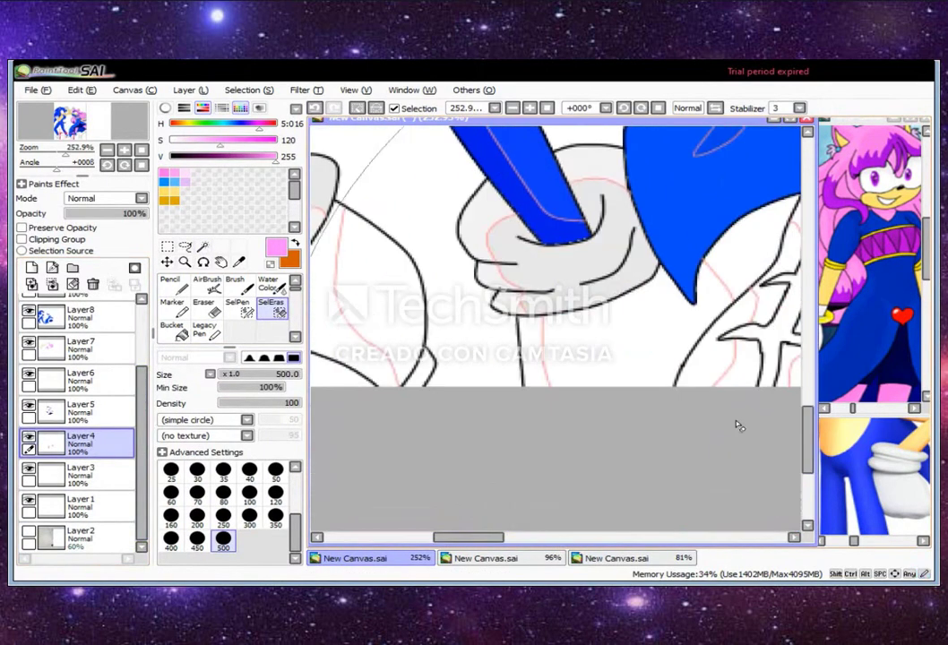
mouse_move(554, 536)
mouse_down()
mouse_move(439, 535)
mouse_move(449, 536)
mouse_up()
click(202, 247)
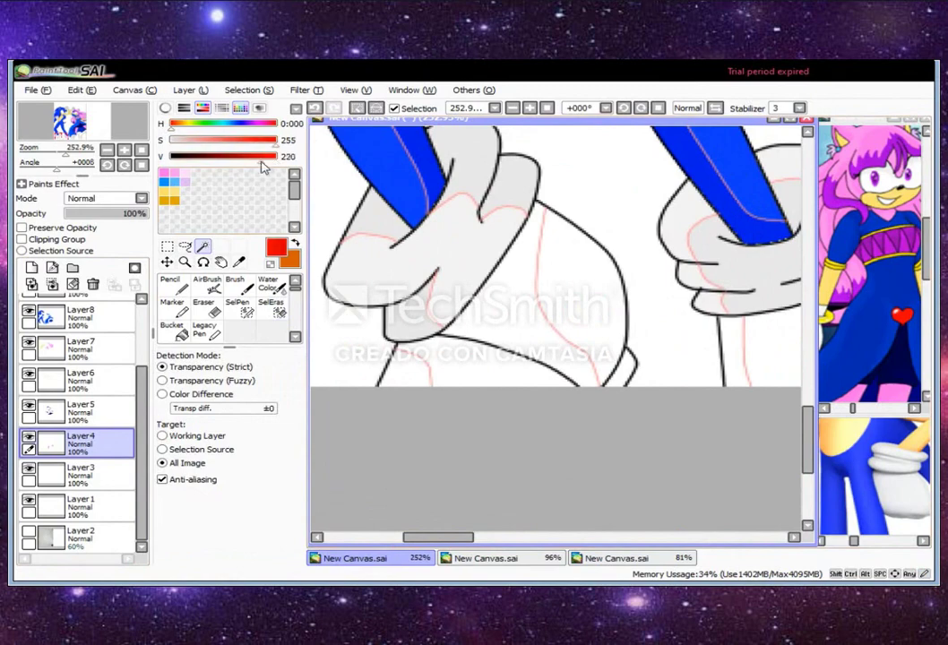
click(484, 269)
click(205, 329)
drag(421, 269, 536, 412)
drag(668, 390, 627, 269)
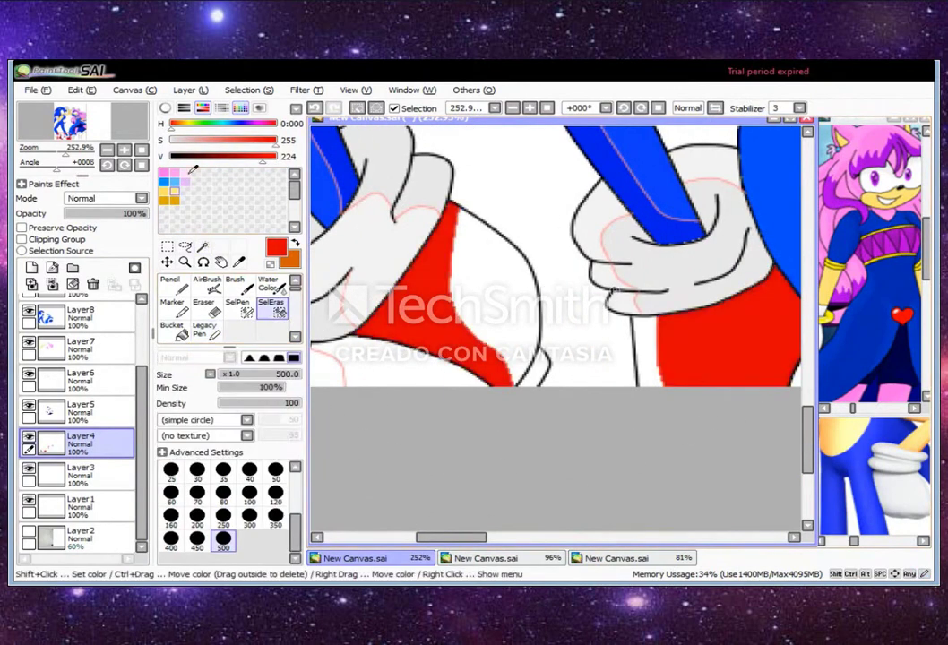
Select the remaining parts of the blue hedgehog's shoes, paint them red with value 238, and clear the selection
click(203, 247)
click(466, 275)
click(204, 329)
key(ctrl+d)
key(e)
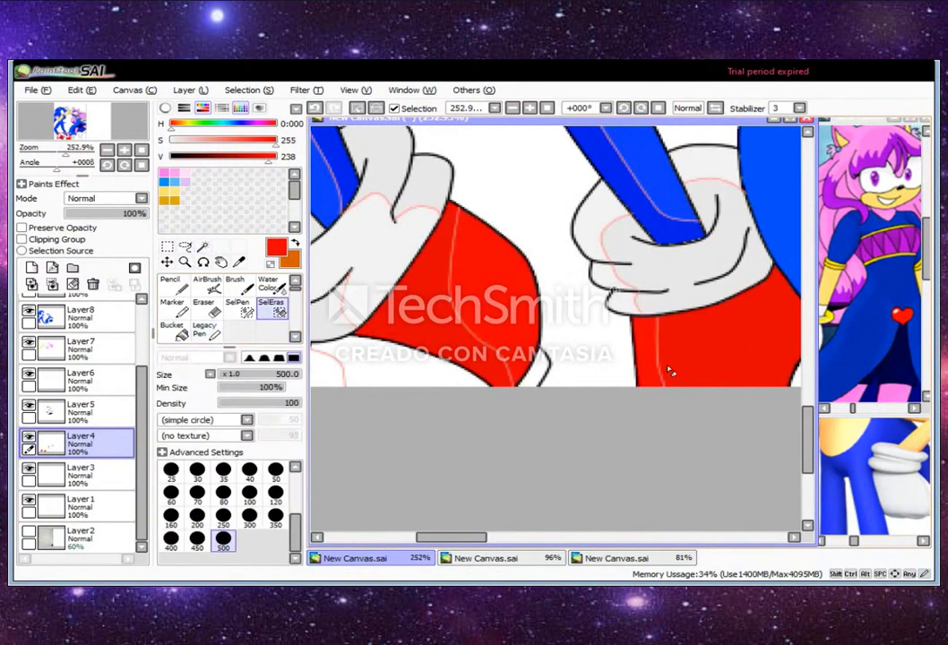
Paint the blue hedgehog's white shoe strap with light greys, values 230 and 248, and the visible sole with grey value 172
drag(468, 537, 453, 540)
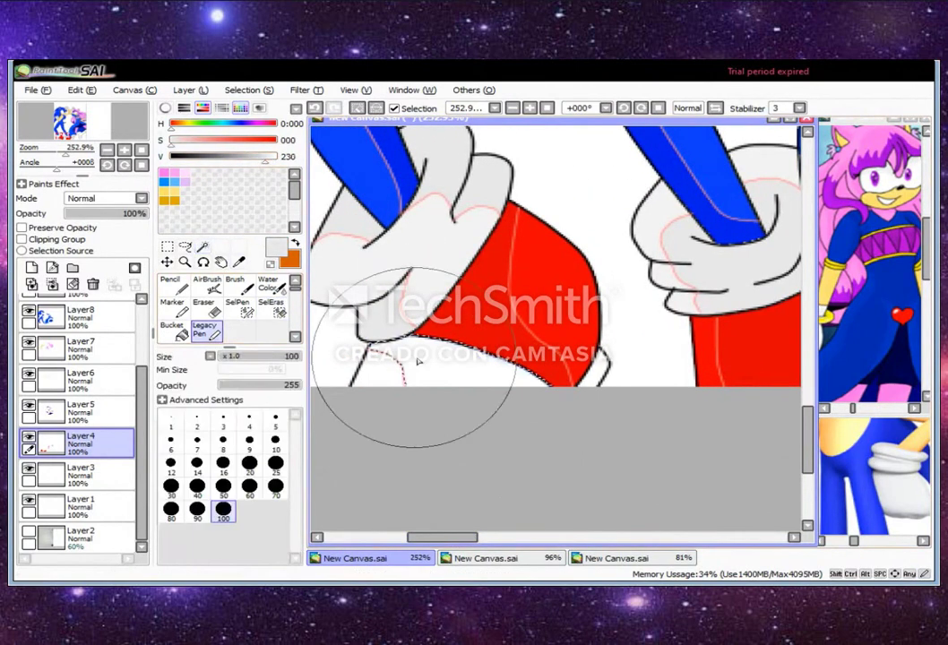
drag(268, 162, 258, 162)
key(w)
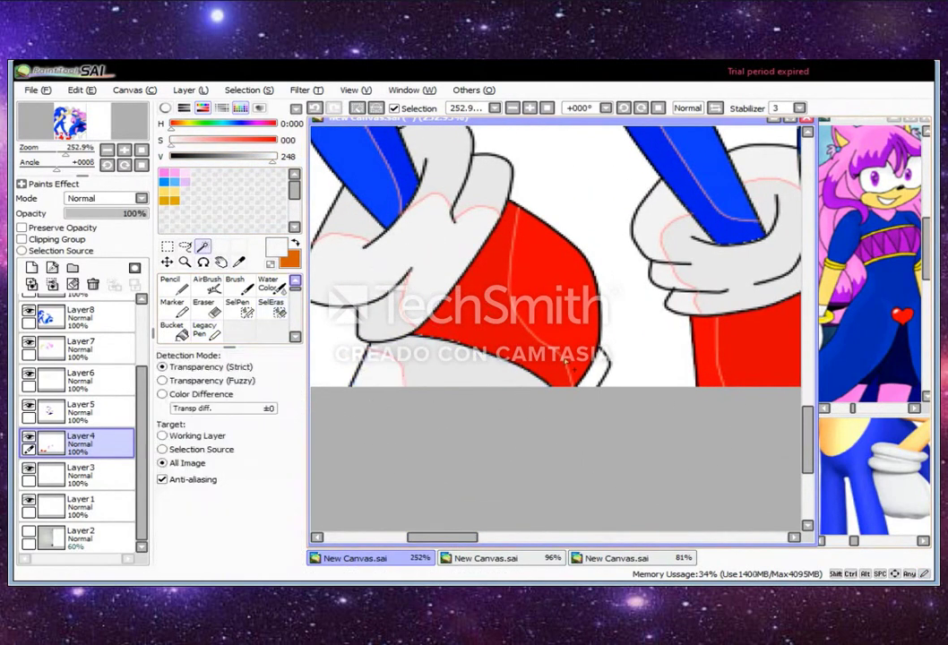
click(204, 333)
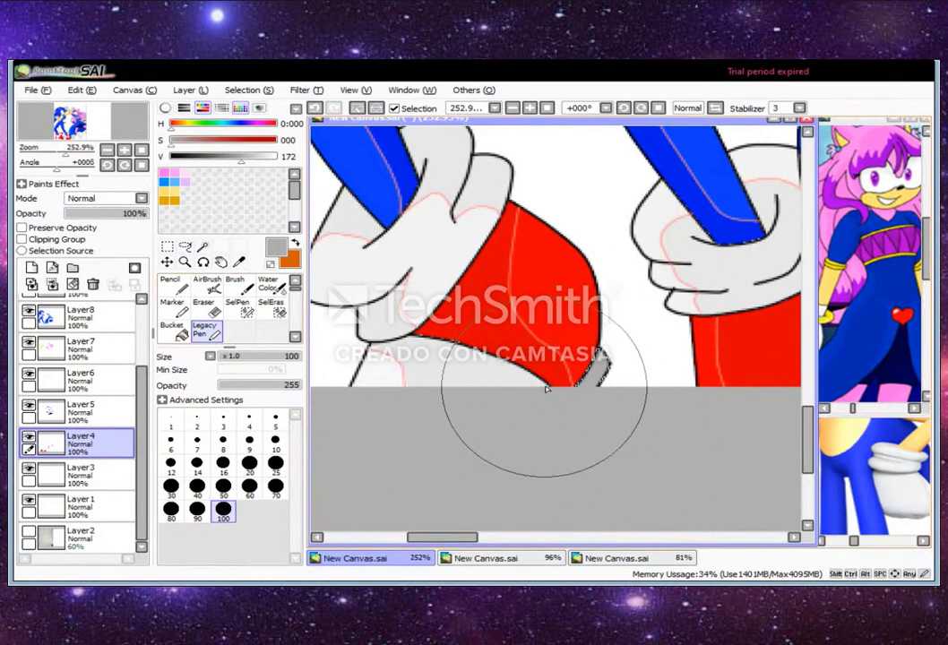
drag(547, 387, 430, 484)
click(204, 262)
Select the cuff of the pink hedgehog's raised boot and paint it on Layer4, its shadow red value 204 and the rest value 220
key(ctrl+Tab)
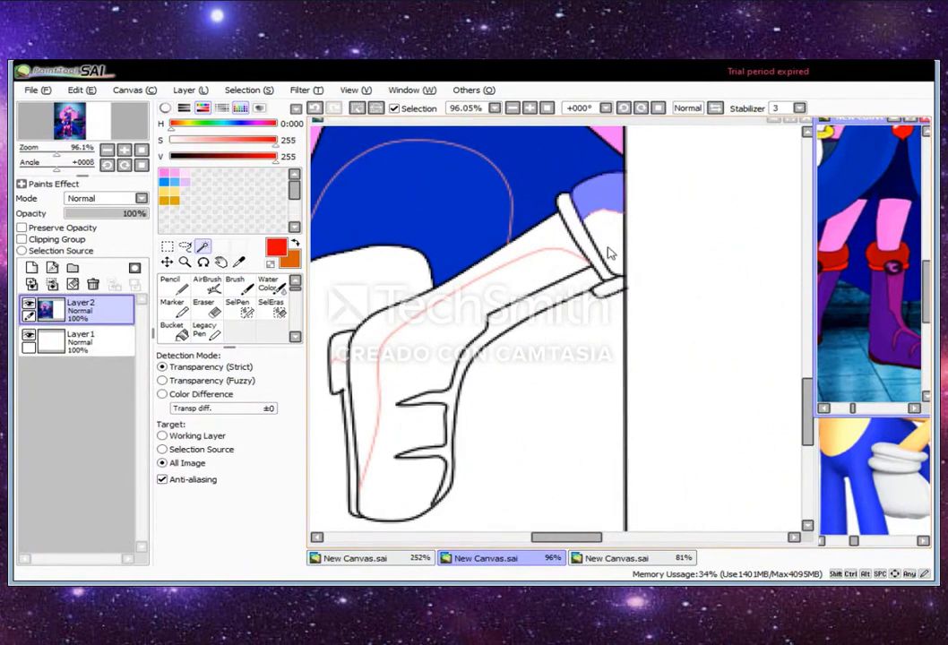
key(n)
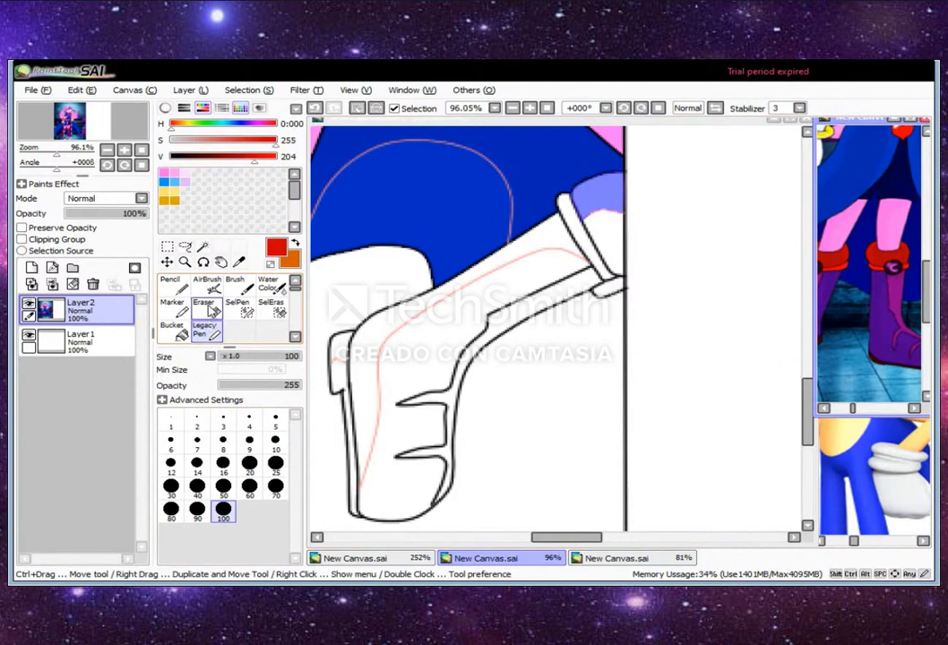
key(ctrl+Tab)
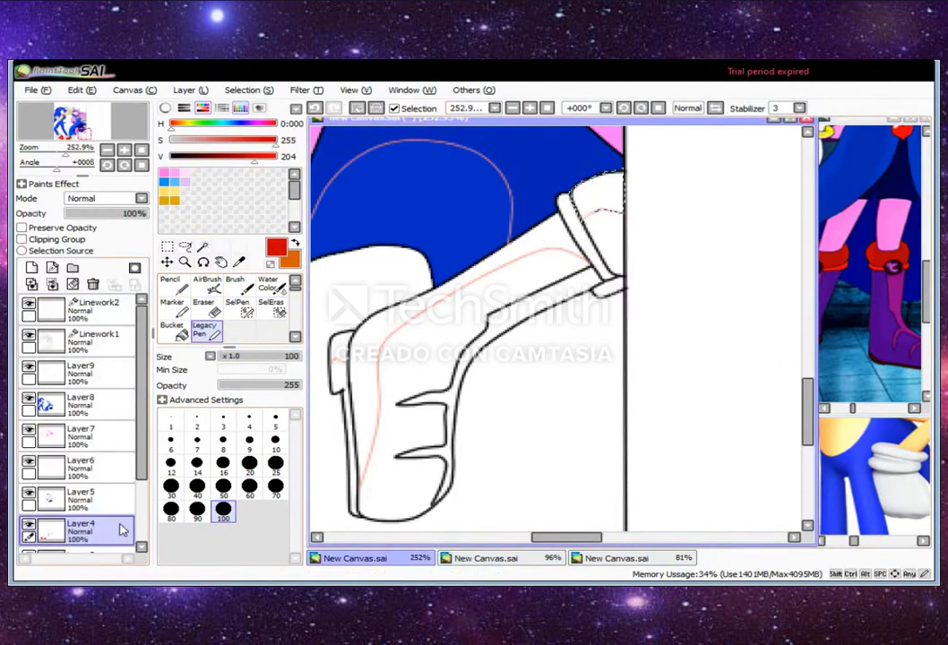
key(w)
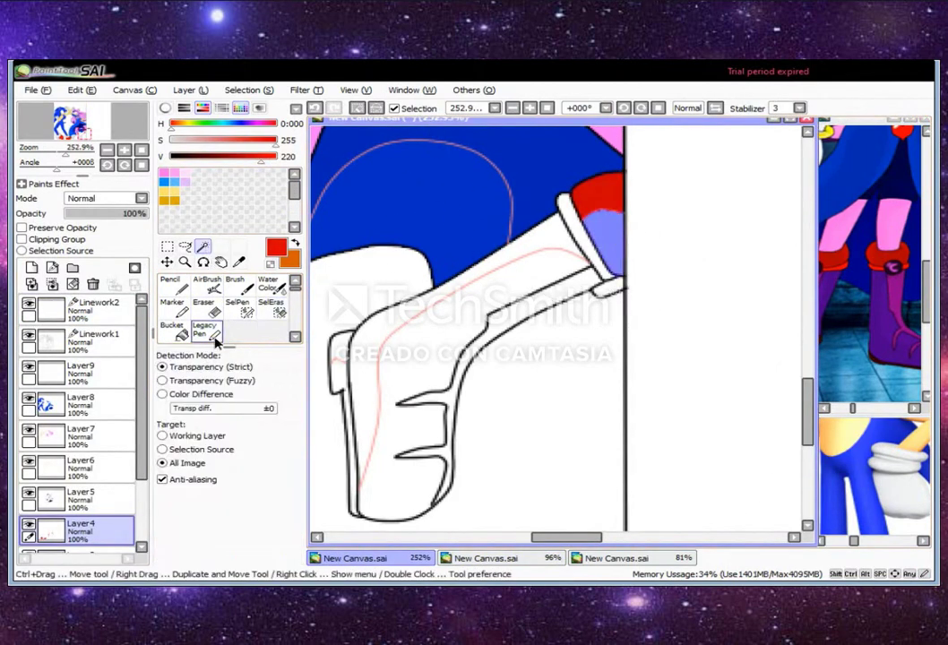
click(208, 334)
Select the cuff parts of the pink hedgehog's other boot and paint them red, the lower part value 220 and the upper part value 210
scroll(555, 332, left, 3)
key(w)
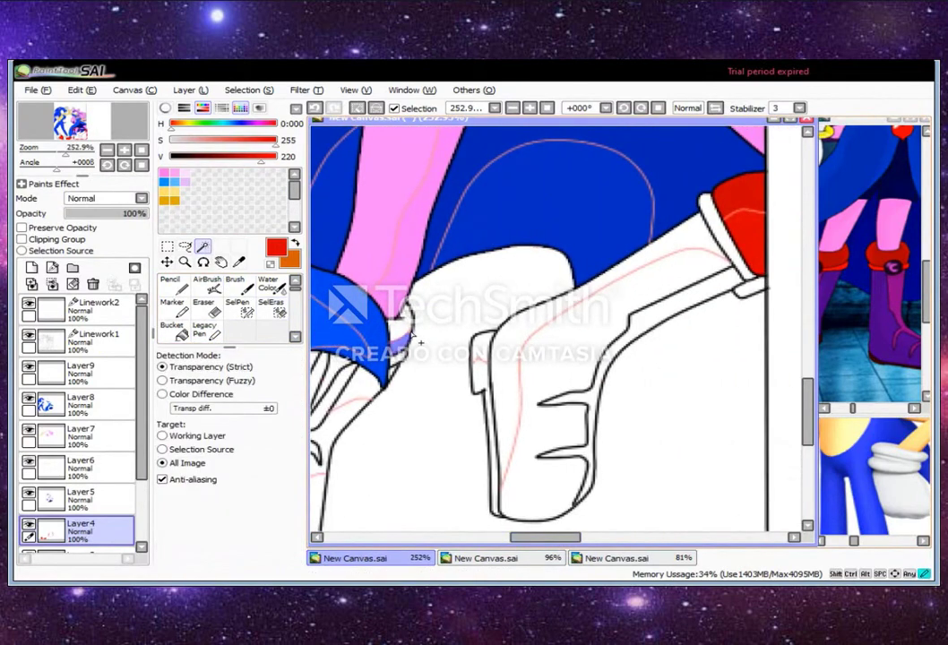
click(208, 333)
drag(390, 328, 405, 339)
key(w)
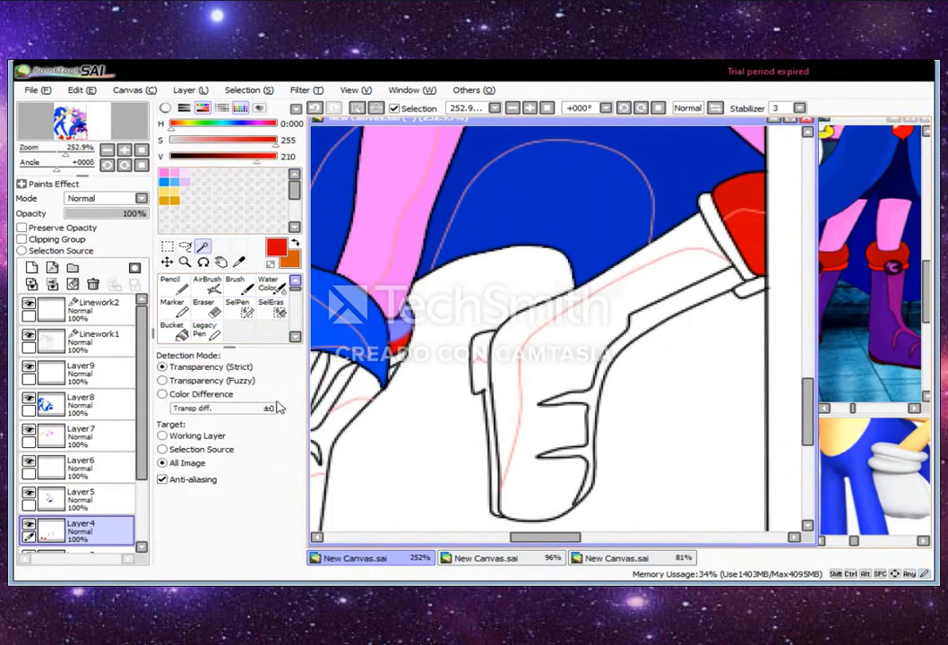
click(271, 306)
Select the boots' cuff bands and the gap between the laces and paint them bright red, saturation 220 and value 255
mouse_move(545, 537)
mouse_down()
mouse_move(500, 540)
mouse_move(574, 536)
mouse_up()
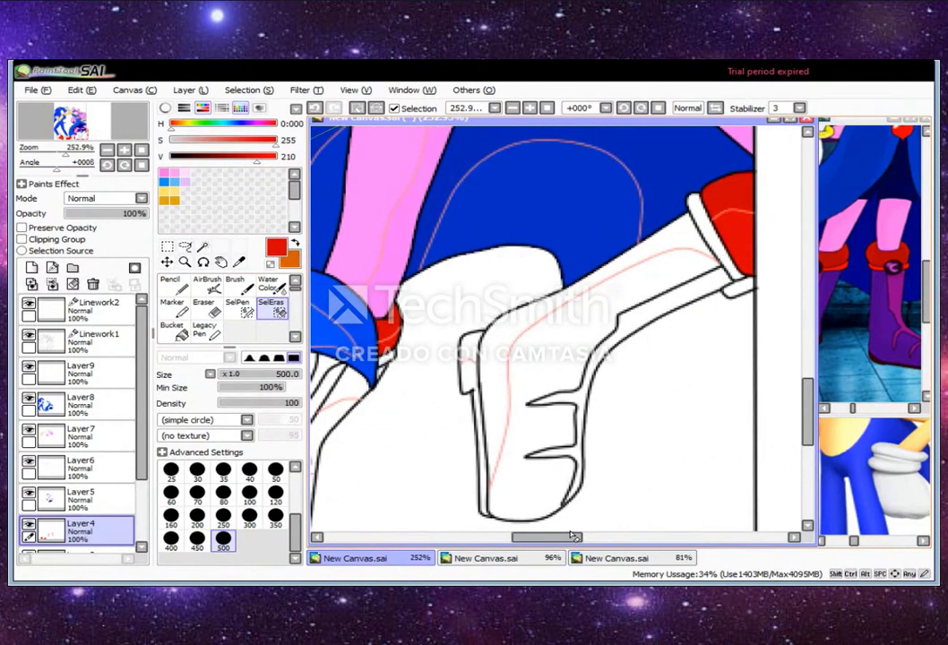
click(275, 158)
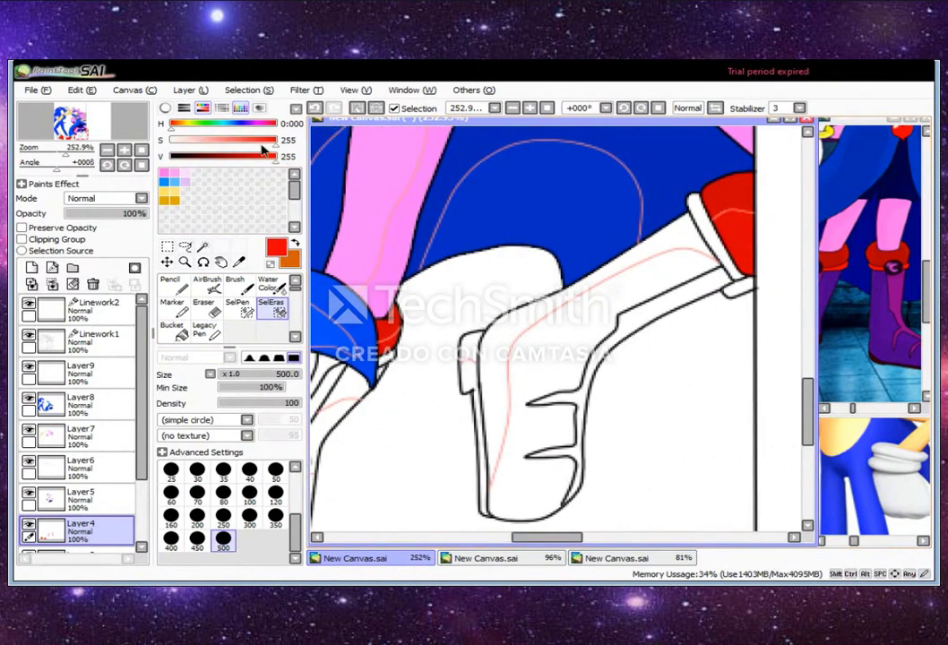
drag(274, 142, 264, 149)
key(w)
click(726, 259)
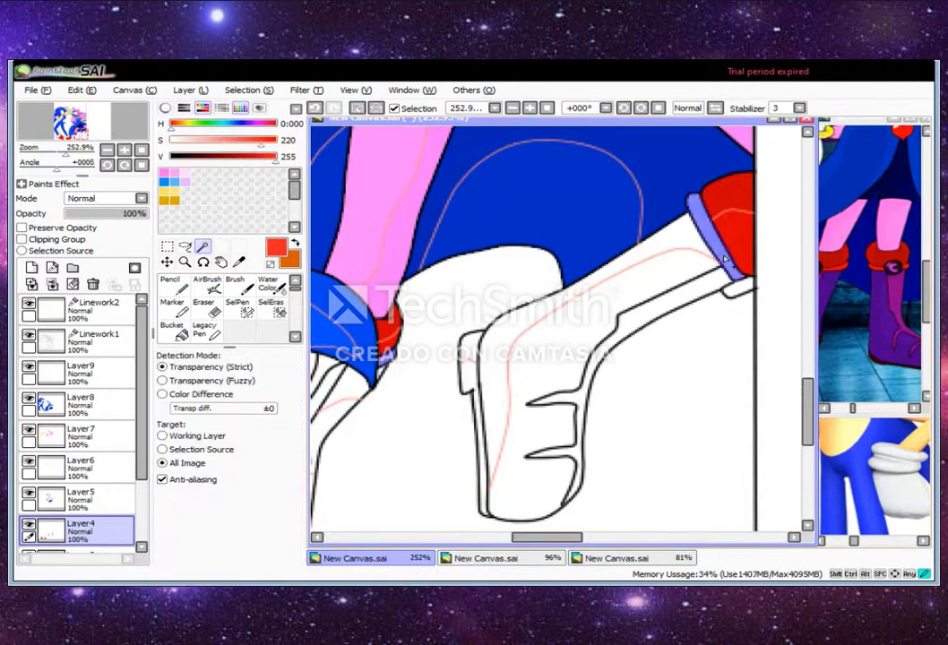
click(237, 305)
click(271, 306)
drag(546, 538, 524, 537)
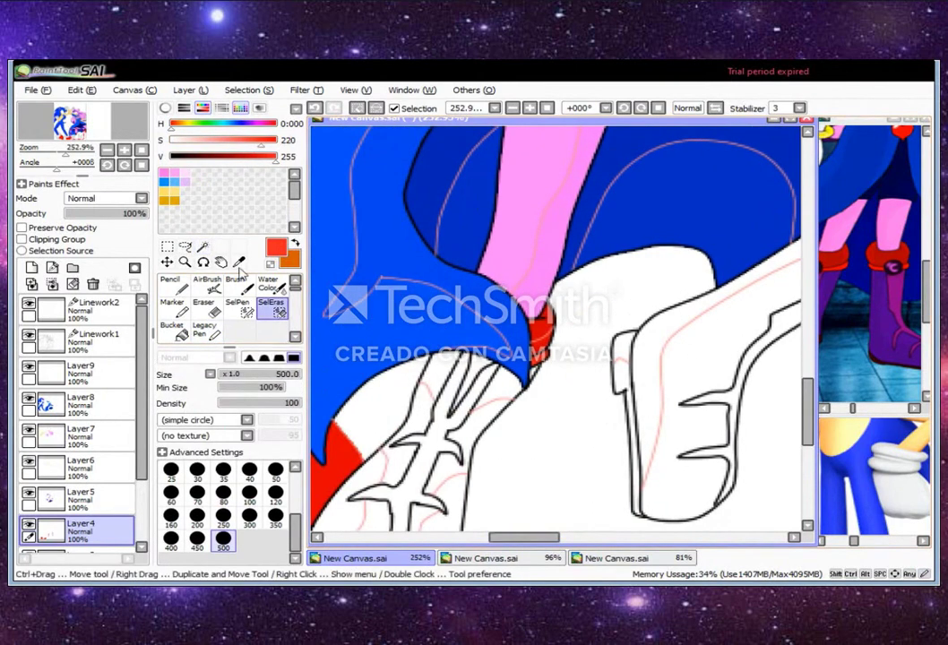
key(w)
click(459, 399)
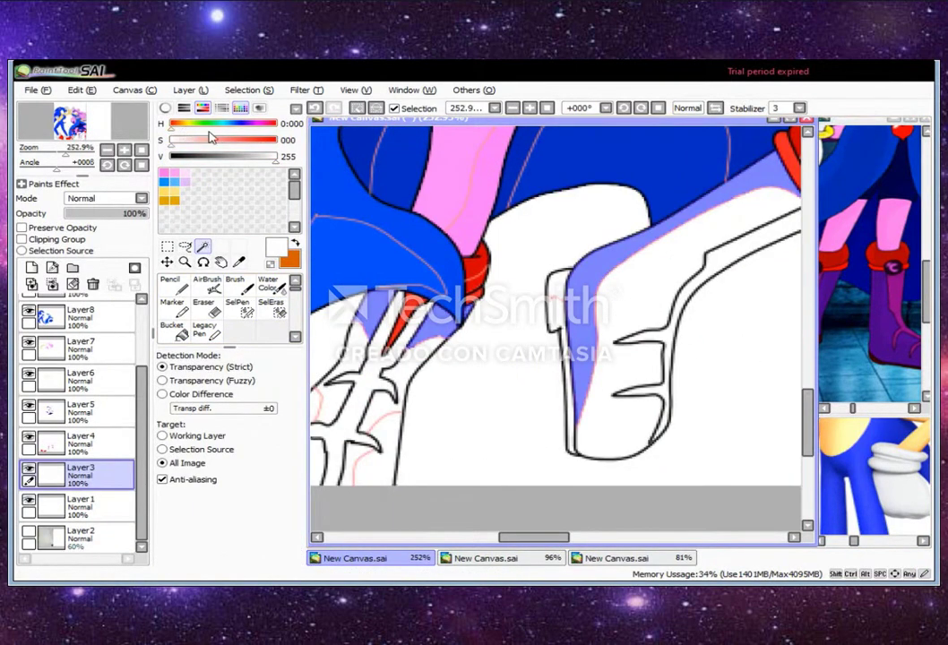
Paint the selected boot shadows on Layer3 dark purple, hue 4:152, saturation 255 and value 124, and clear the selection
click(252, 125)
click(269, 140)
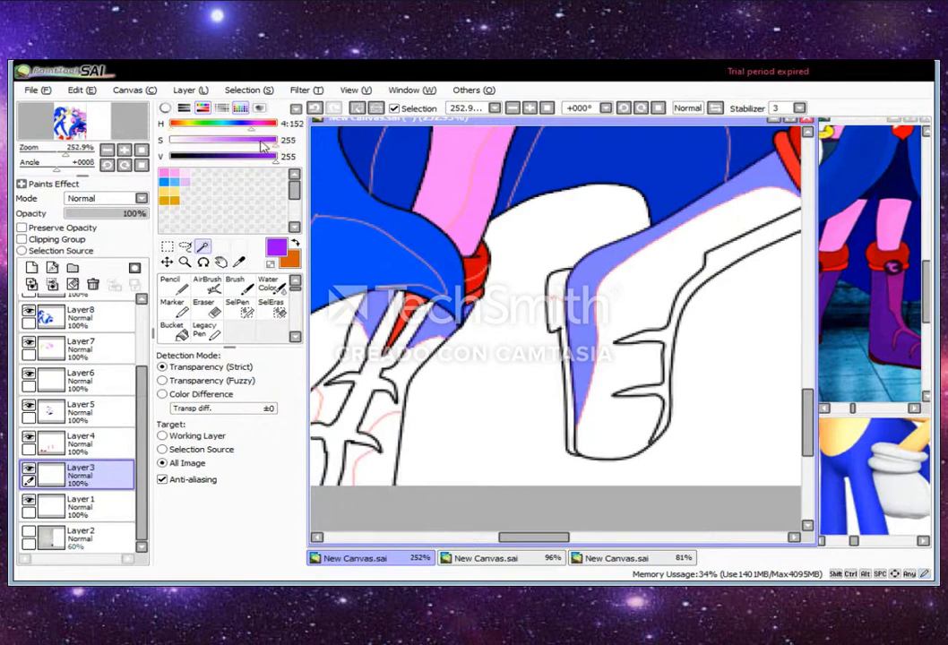
click(228, 157)
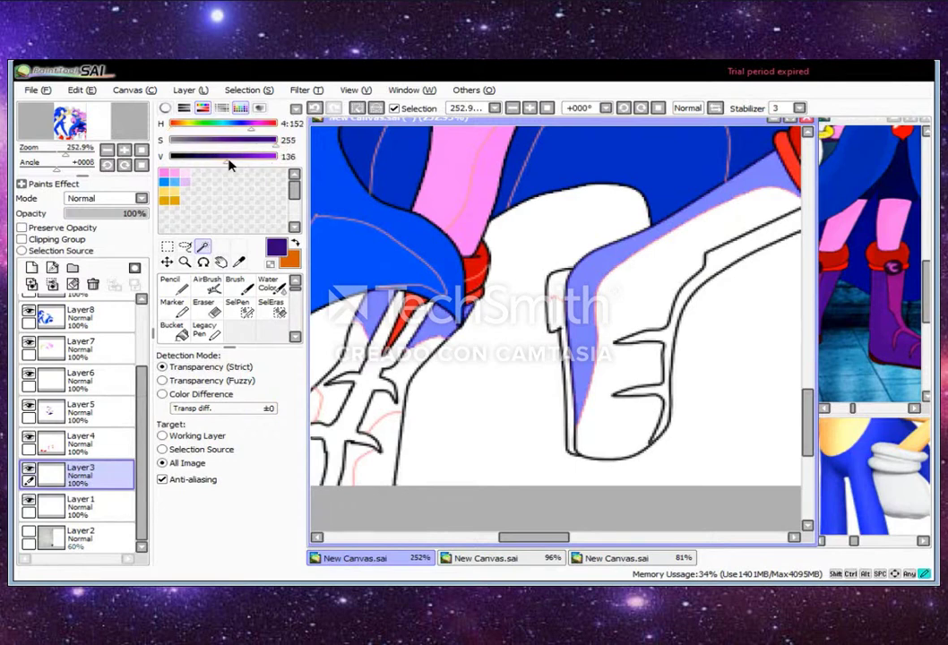
click(206, 330)
drag(529, 332, 795, 193)
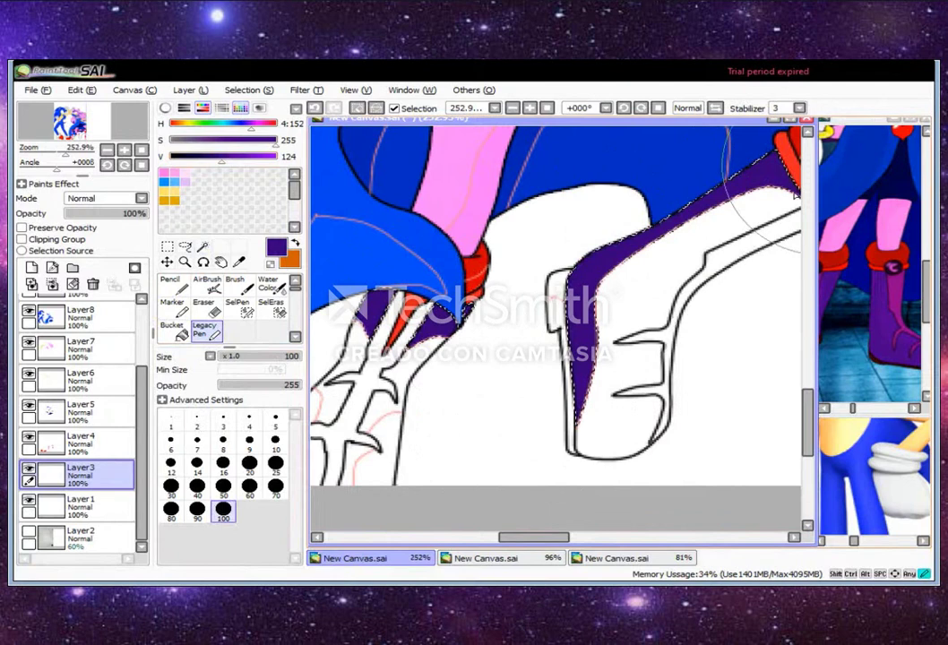
click(272, 306)
Select the raised boot's main area and the other boot's inner sections, paint them purple with value 140, and clear the selection
click(228, 158)
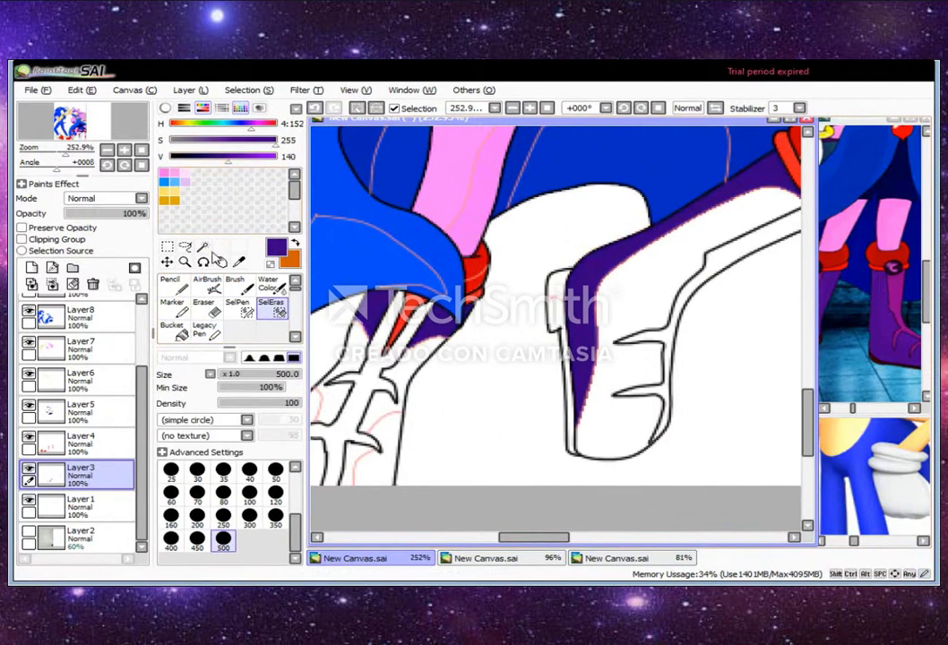
click(202, 247)
click(332, 389)
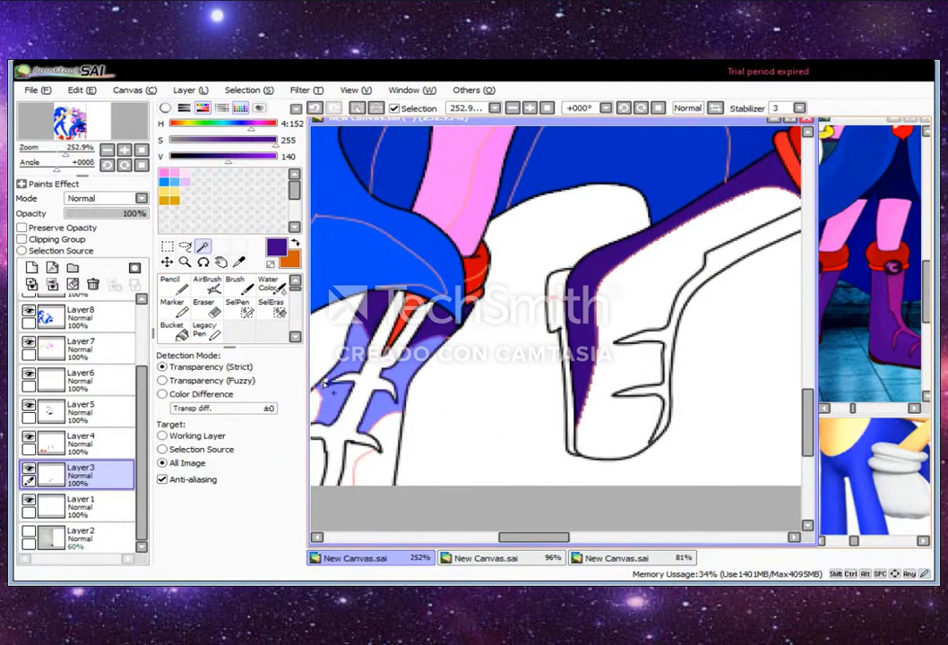
drag(543, 540, 527, 539)
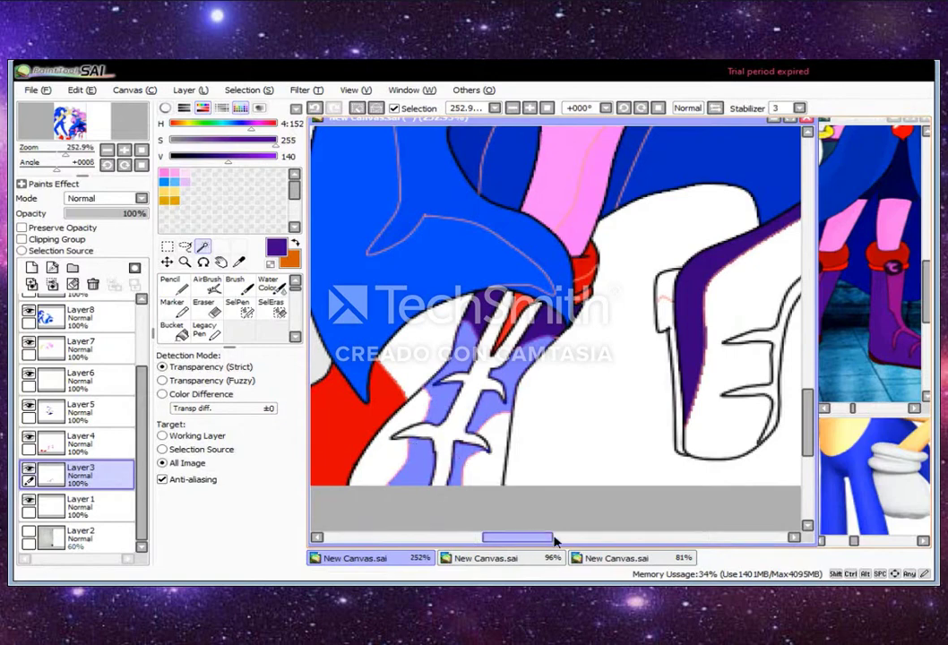
drag(557, 539, 575, 538)
click(620, 280)
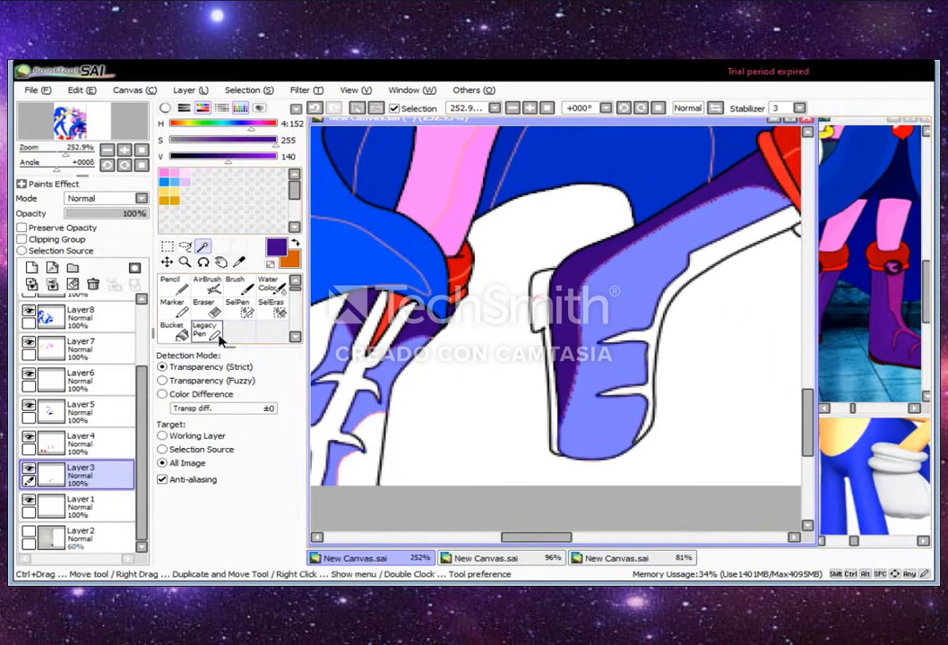
click(204, 330)
mouse_move(386, 345)
mouse_down()
mouse_move(582, 269)
mouse_move(539, 537)
mouse_move(522, 537)
mouse_up()
click(280, 308)
key(ctrl+d)
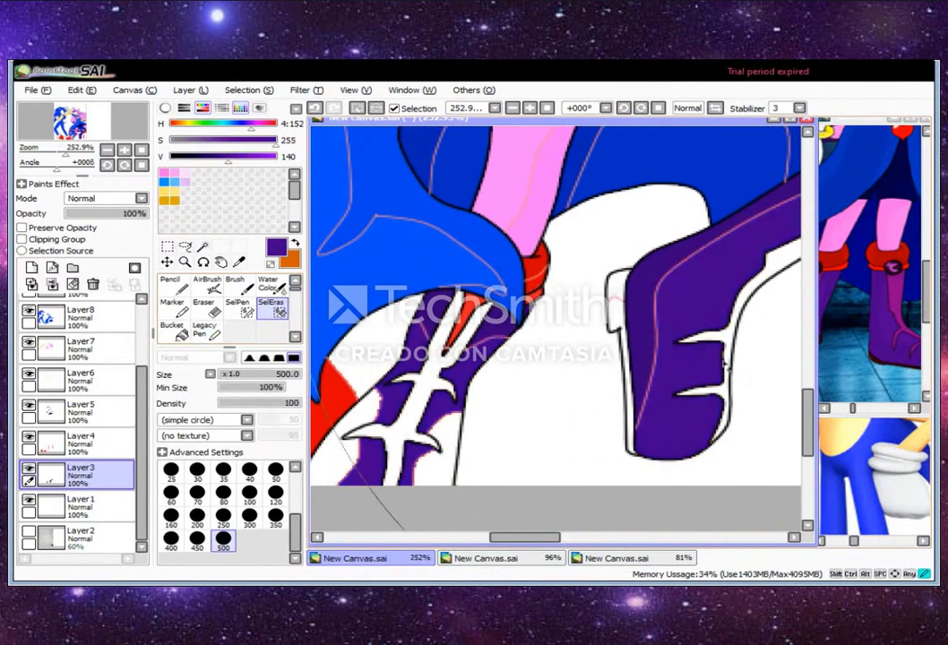
Select the remaining outer sections of the partly hidden boot and paint them purple with value 152
click(202, 246)
click(366, 414)
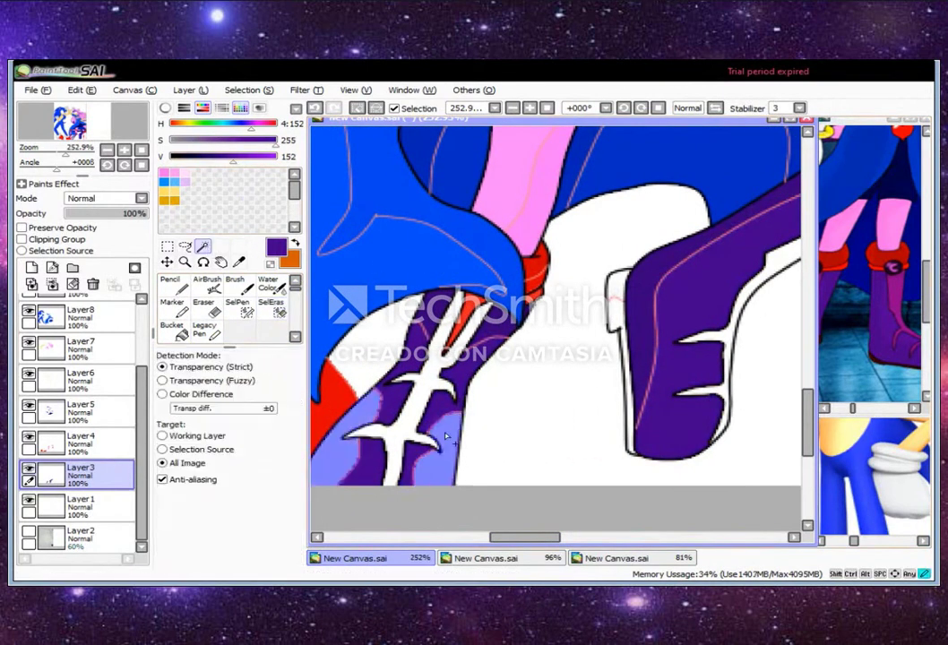
click(273, 308)
drag(392, 476, 385, 377)
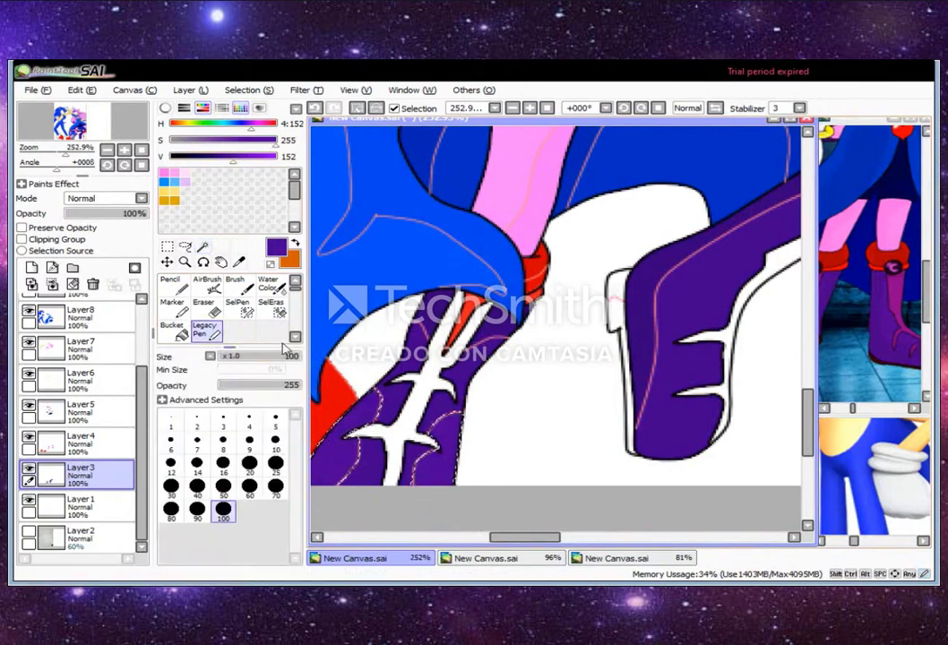
Choose a brighter purple, hue 4:200, saturation 255 and value 182, and select the lace-shaped trim on both boots
drag(535, 539, 551, 540)
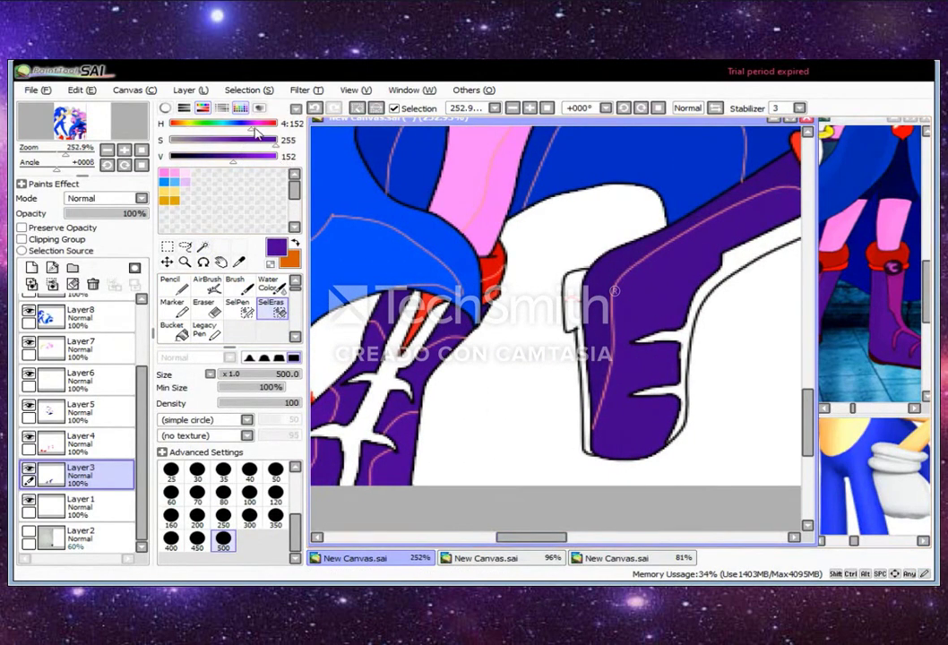
click(245, 156)
click(202, 246)
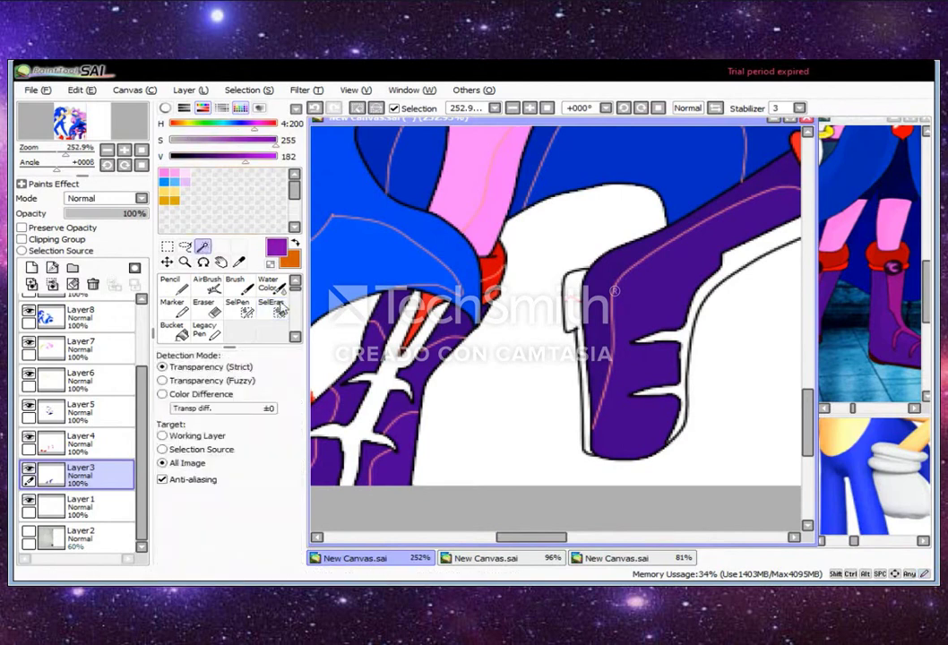
click(395, 367)
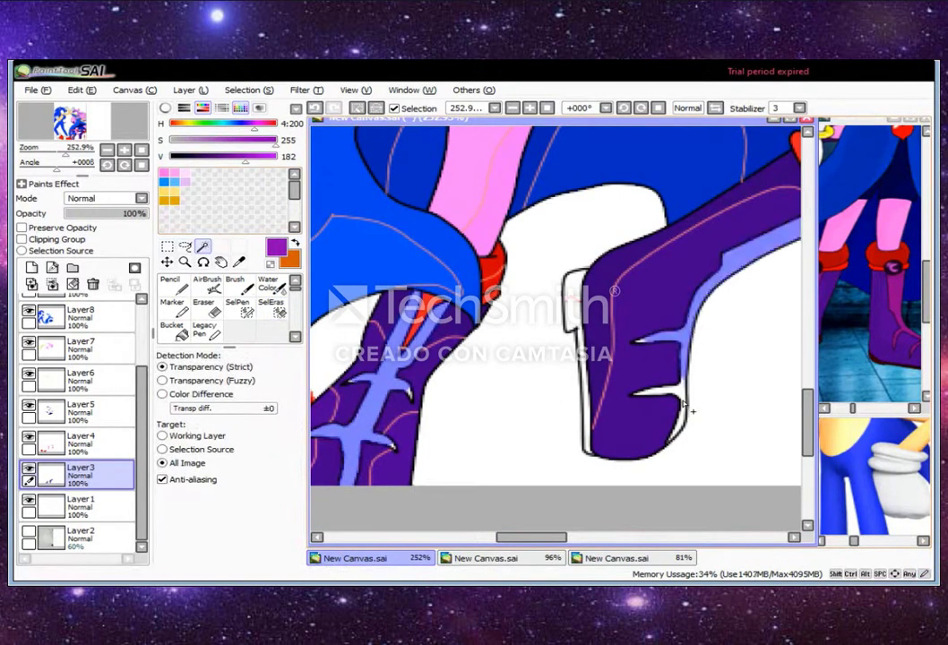
click(688, 428)
Complete the trim selection with the SelPen at size 2.3, covering the missed tips and lower end on the raised boot
key(ctrl+plus)
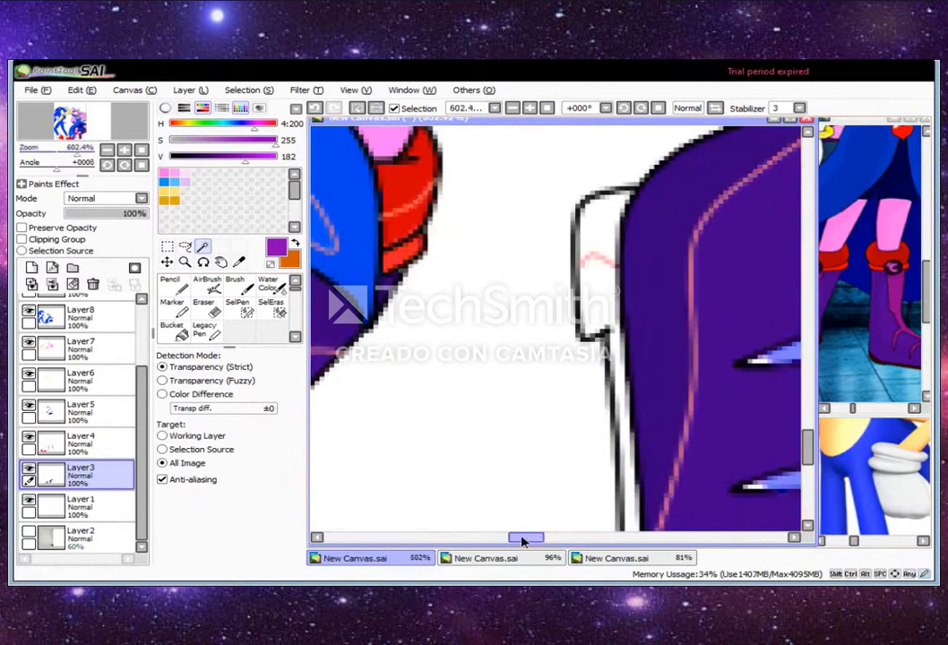
scroll(478, 450, down, 3)
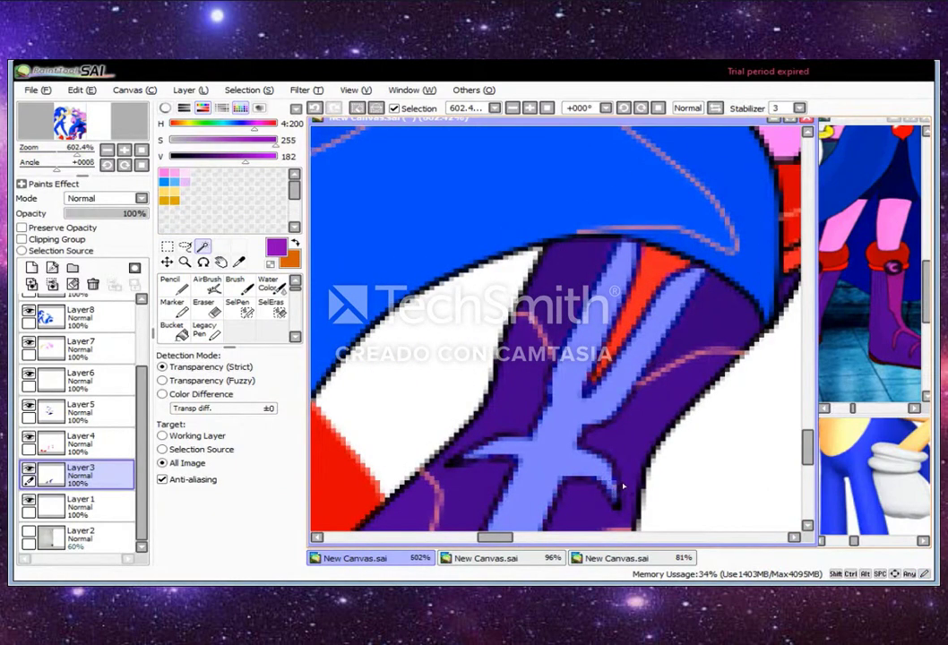
scroll(719, 445, down, 3)
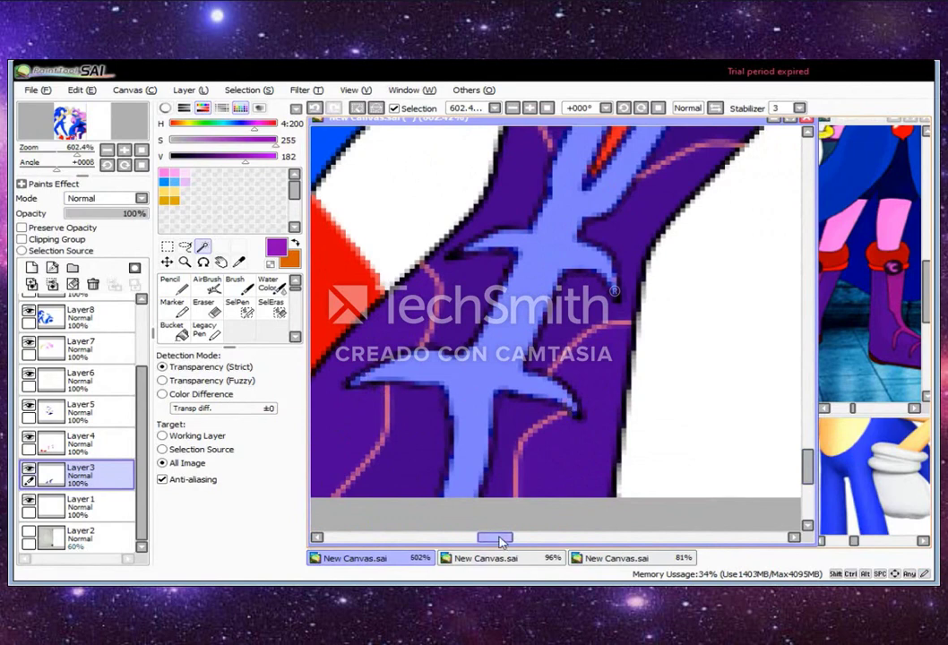
drag(493, 538, 537, 537)
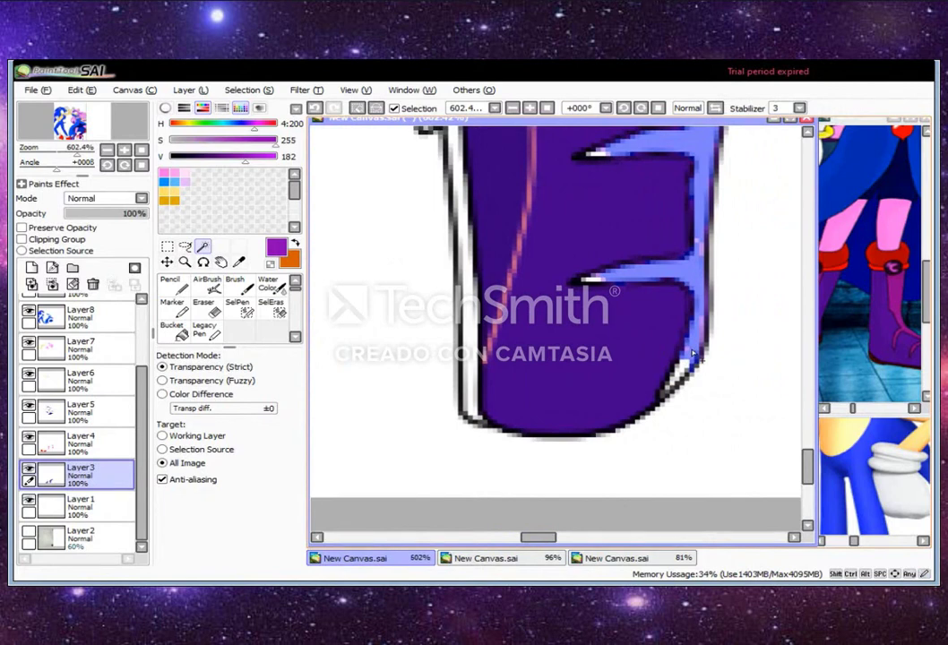
key(s)
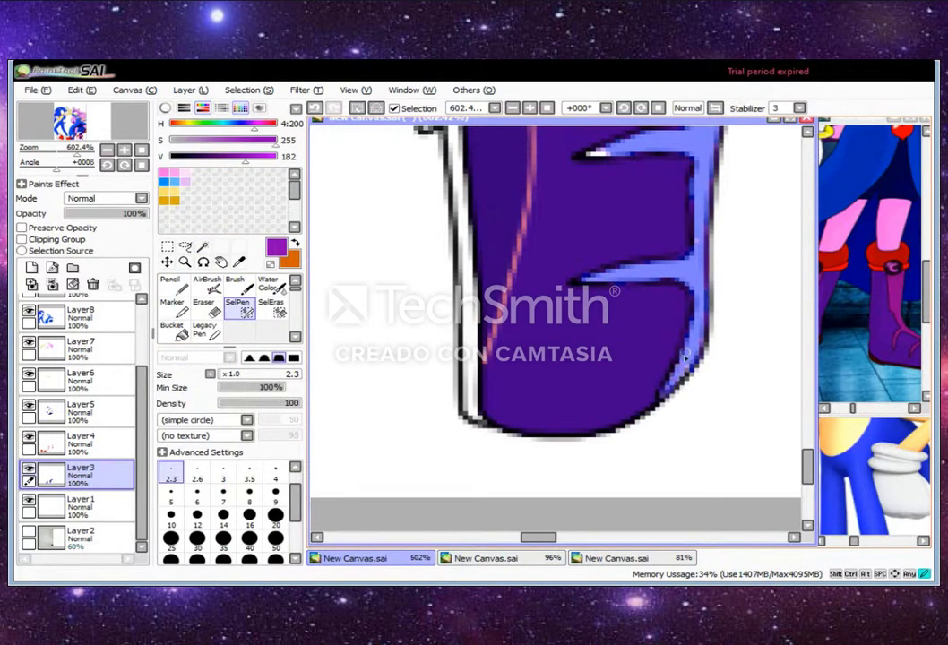
scroll(686, 365, up, 3)
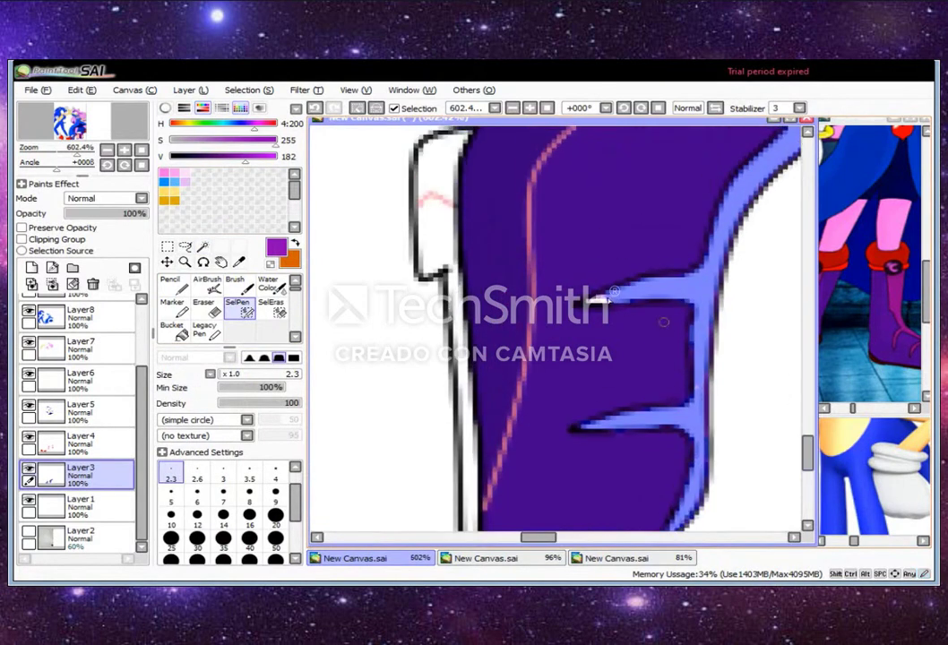
drag(29, 150, 21, 149)
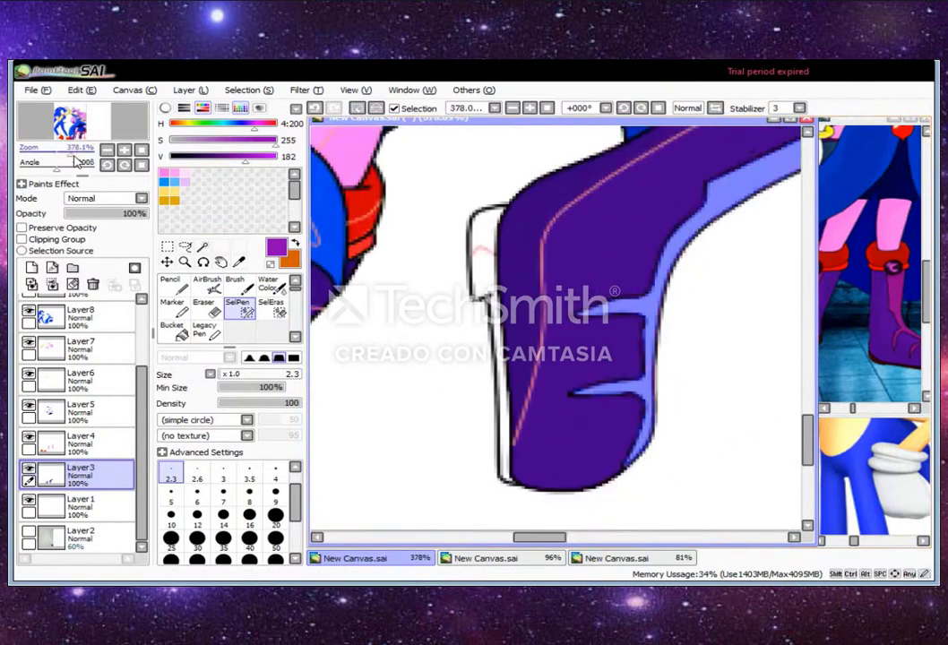
Paint the selected trim on both boots with the bright purple using the Legacy Pen at size 100
scroll(521, 482, up, 3)
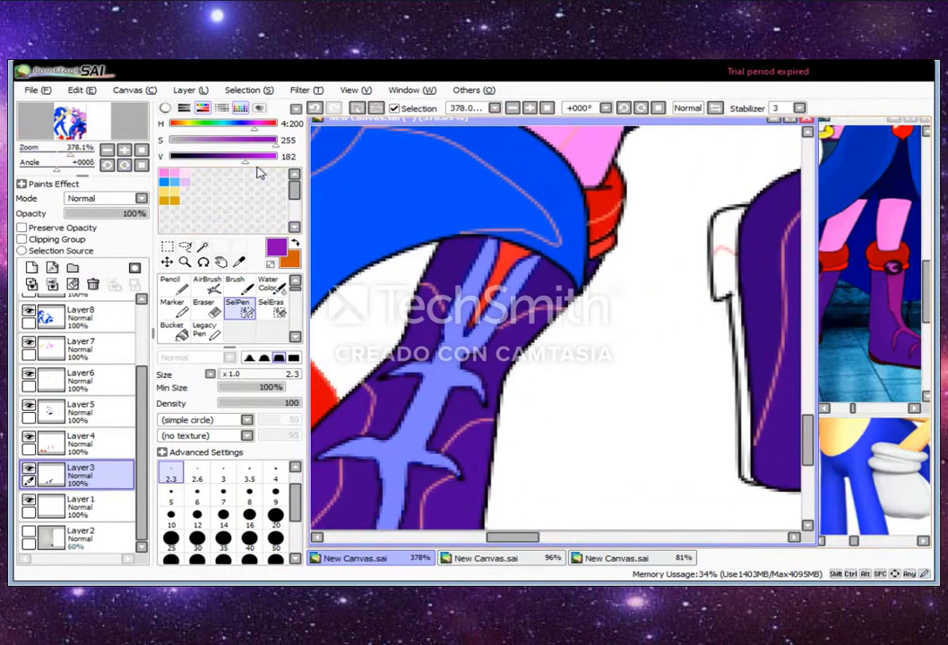
click(205, 329)
drag(475, 318, 551, 339)
scroll(552, 339, right, 3)
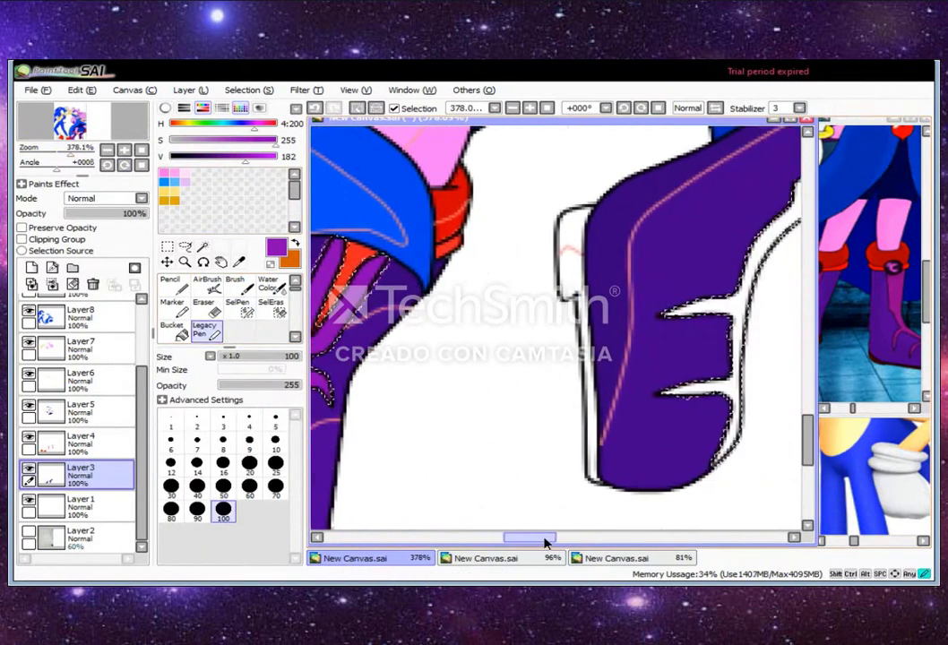
mouse_move(776, 179)
mouse_down()
mouse_move(766, 182)
mouse_move(694, 462)
mouse_up()
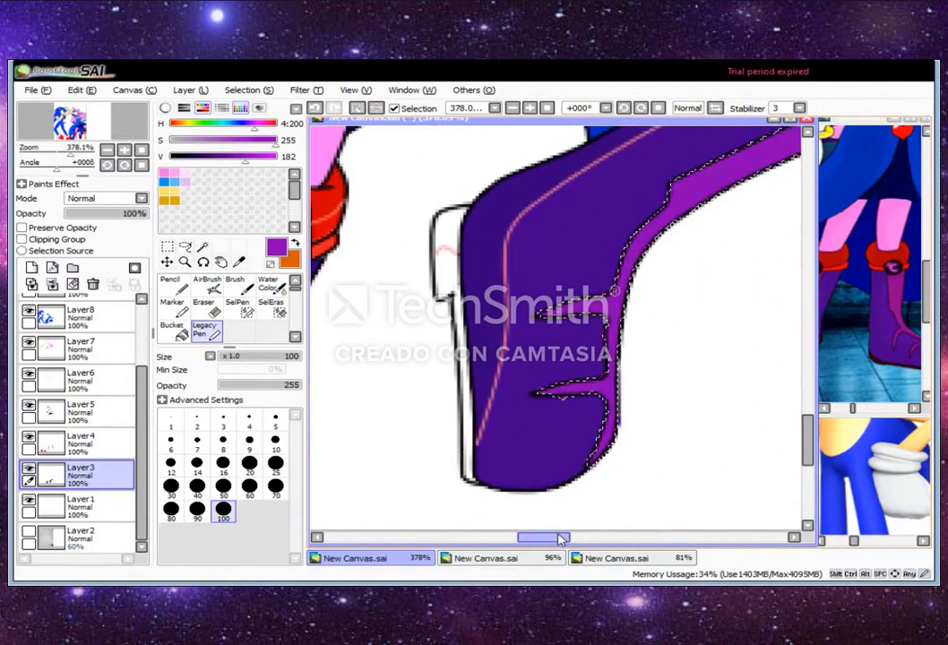